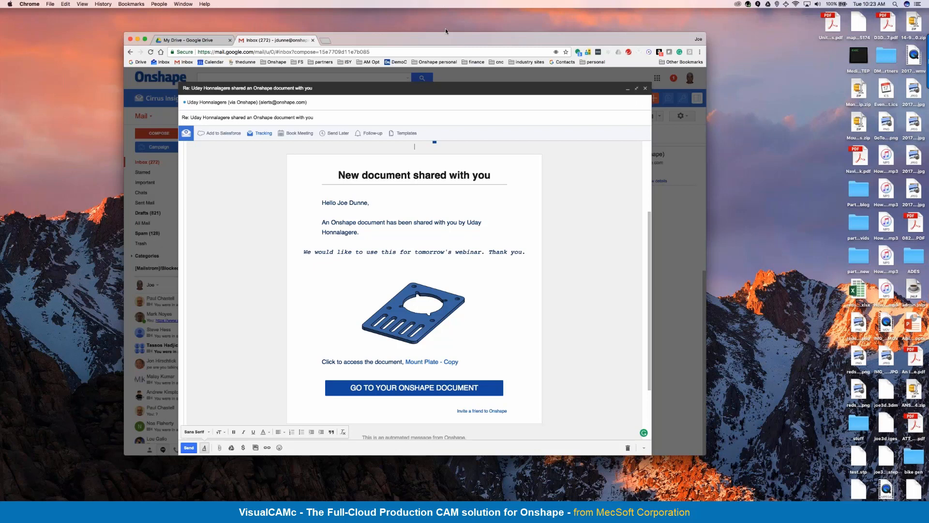
Step: Bring the shared Mount Plate - Copy document into view and inspect the plate model from different angles
left_click_drag(442, 42, 463, 23)
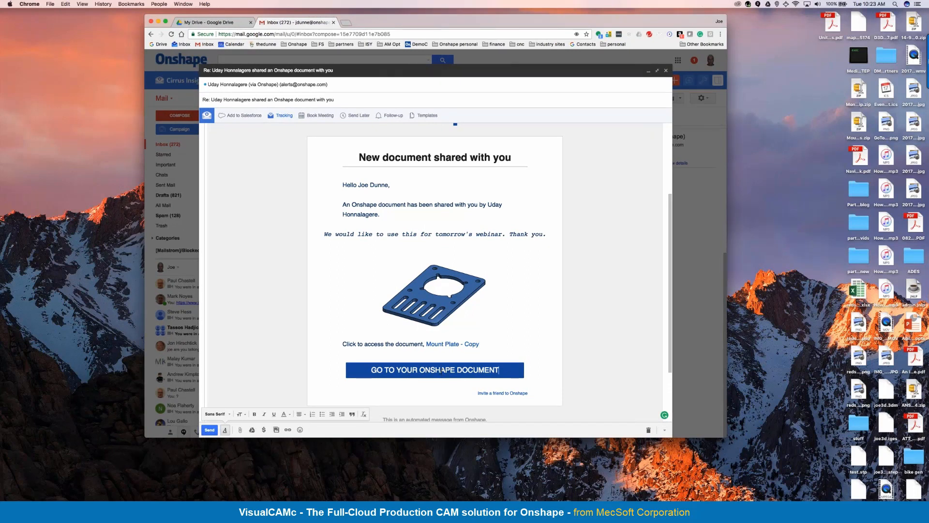
left_click_drag(928, 70, 170, 49)
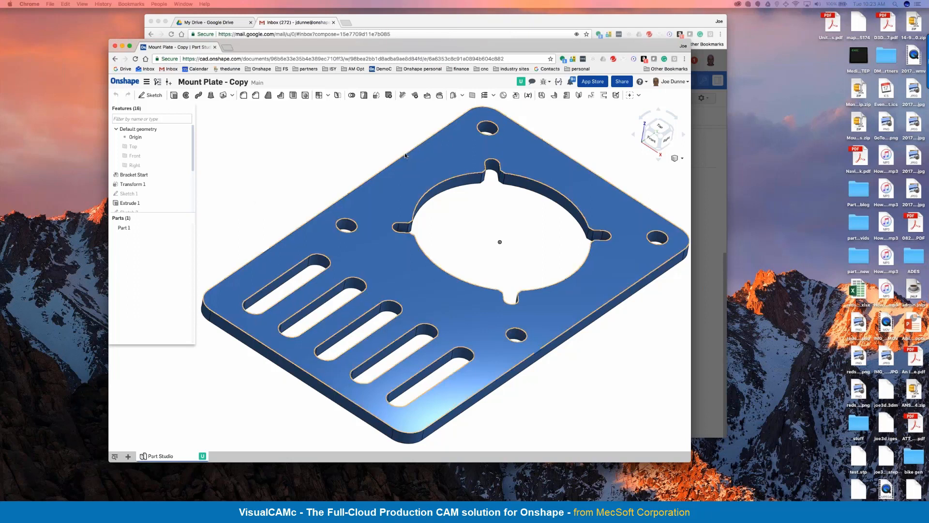
right_click_drag(472, 218, 477, 220)
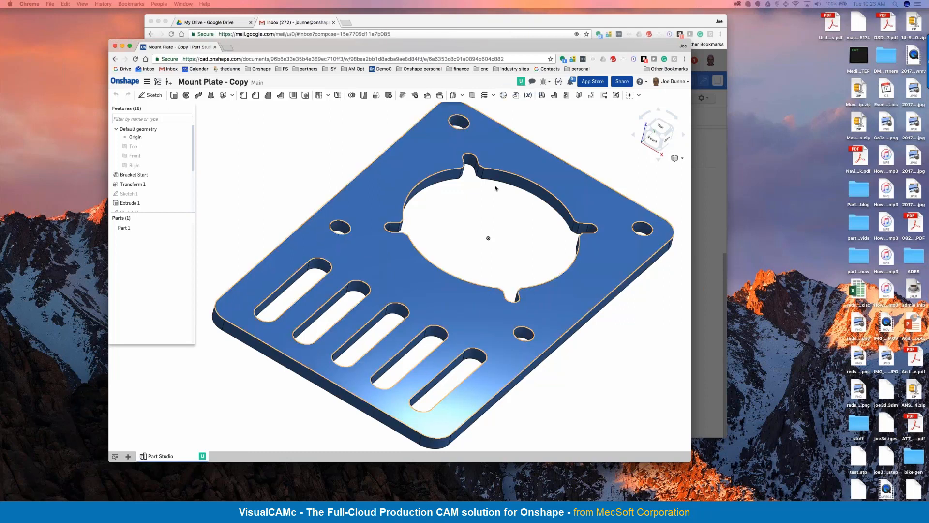
right_click_drag(504, 201, 507, 199)
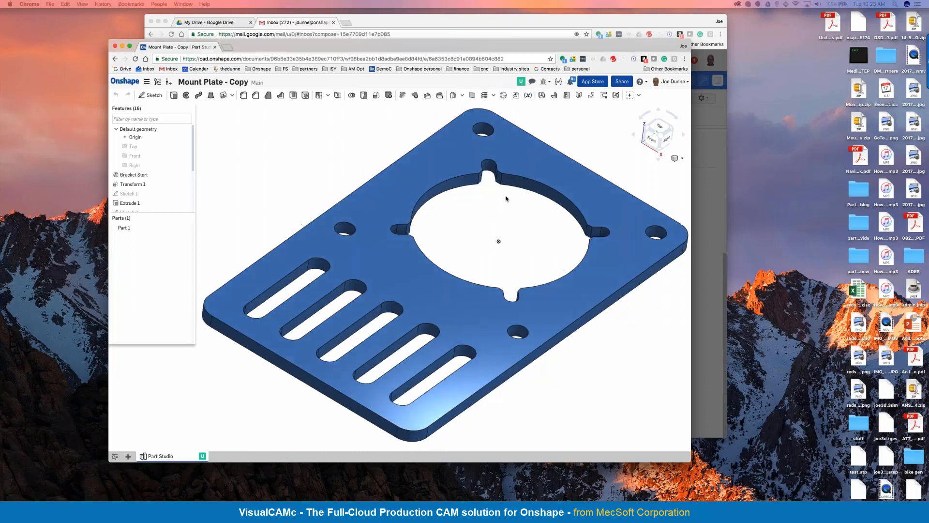
Step: Follow the collaborator's view of the plate model and enlarge the document window
left_click(520, 81)
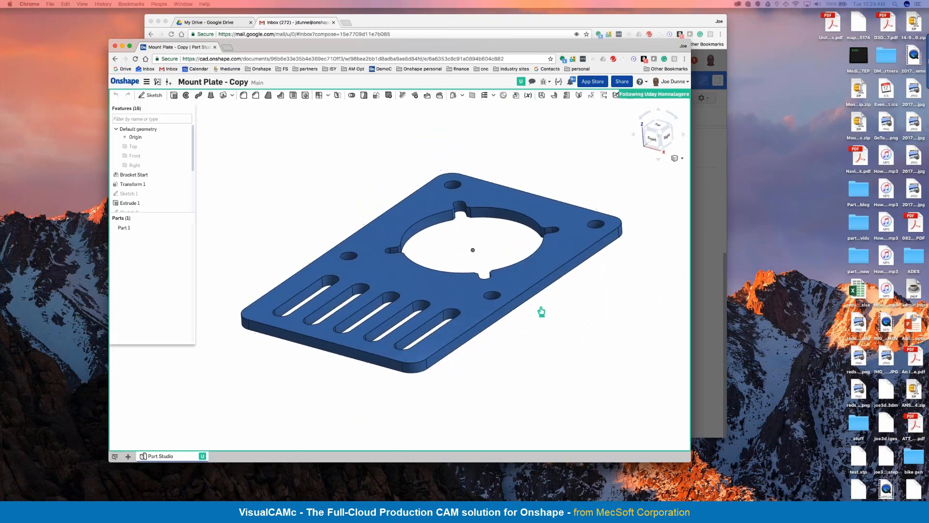
left_click_drag(690, 461, 783, 501)
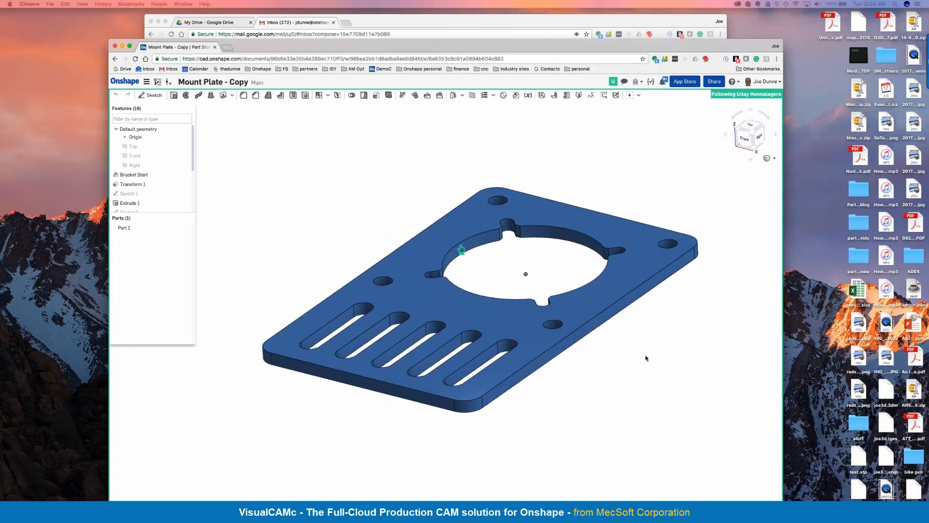
Step: View the document's comments and close them again without adding one
left_click(624, 81)
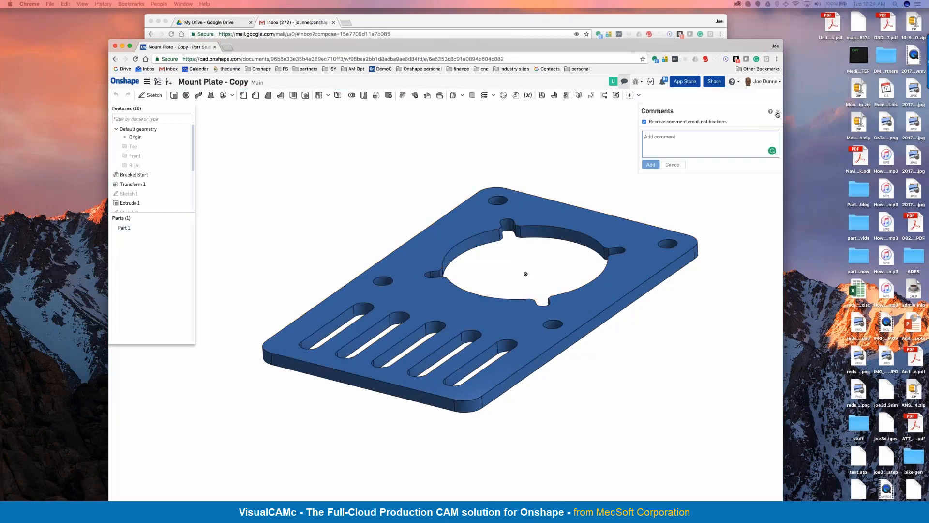
left_click(778, 112)
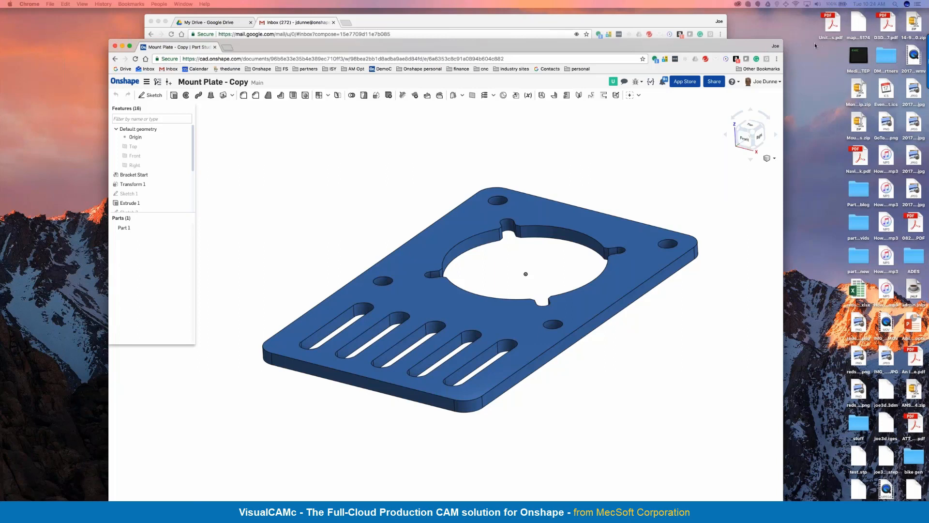
left_click(845, 204)
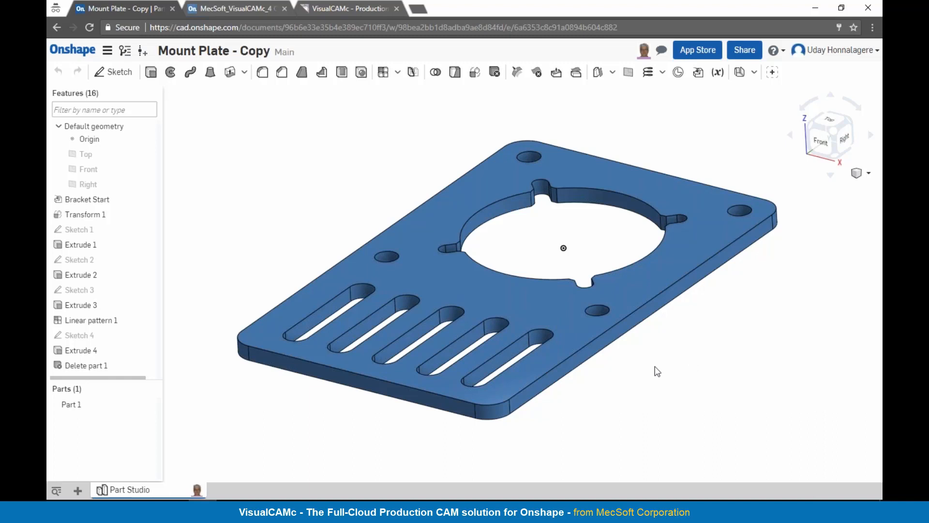
Step: Add a VisualCAMc application to the document and load Part 1 from the Part Studio into it
mouse_move(655, 368)
right_mouse_down()
mouse_move(654, 356)
mouse_move(652, 364)
right_mouse_up()
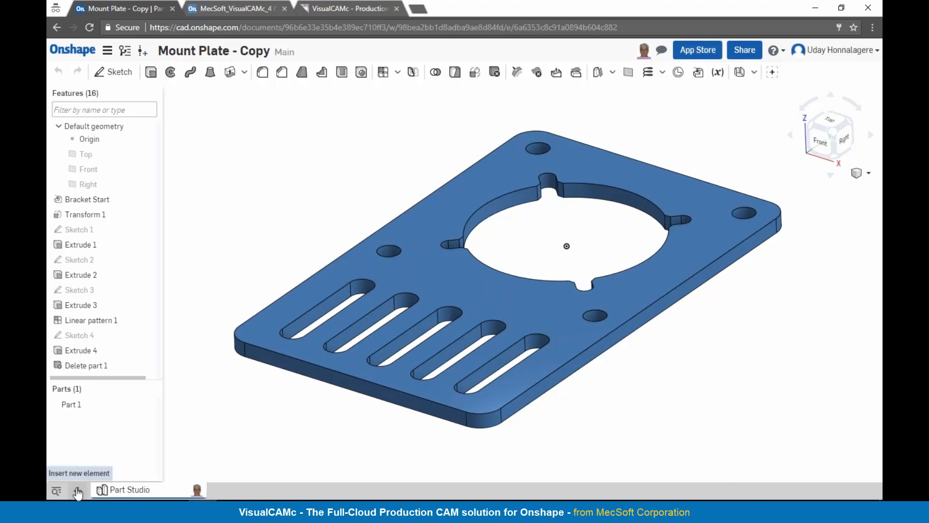
left_click(77, 492)
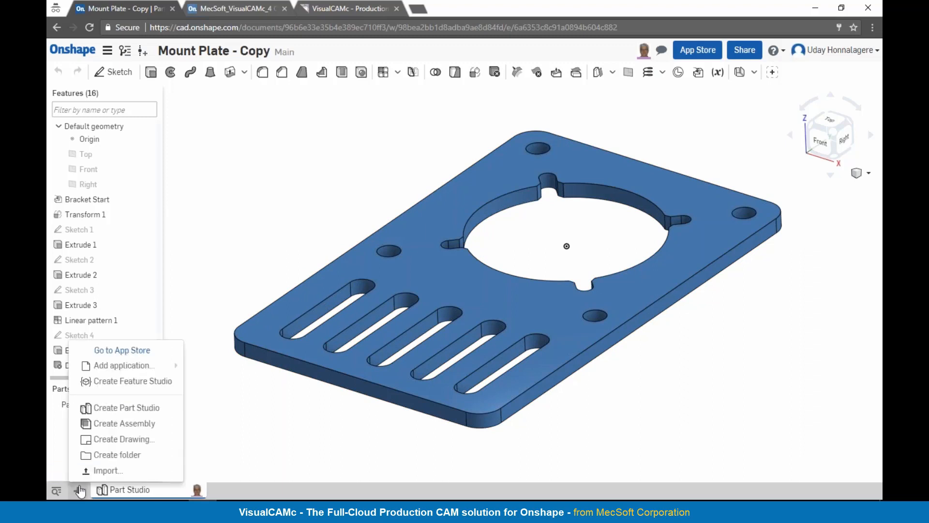
mouse_move(124, 369)
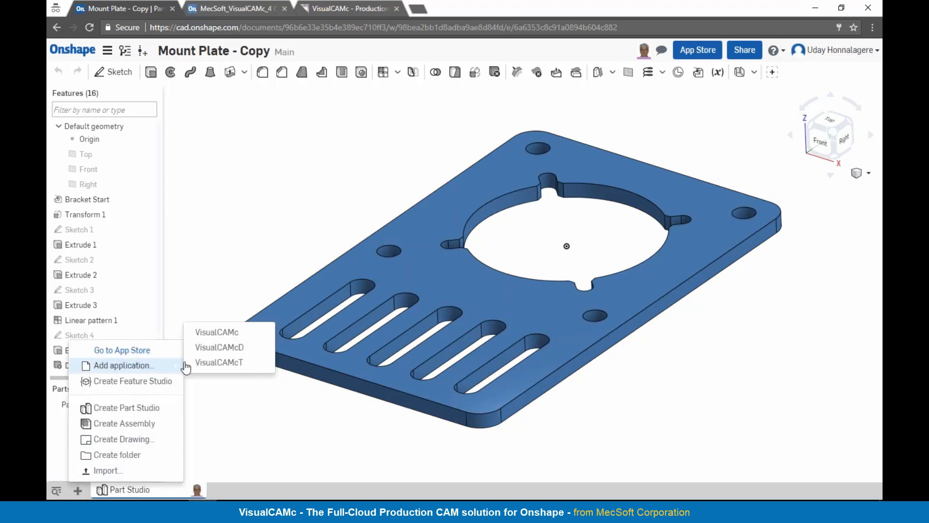
left_click(215, 332)
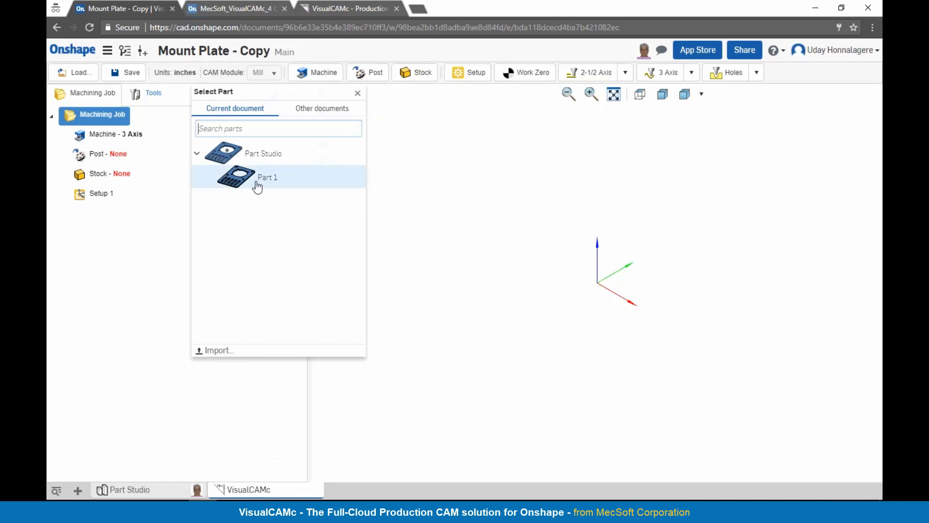
left_click(256, 186)
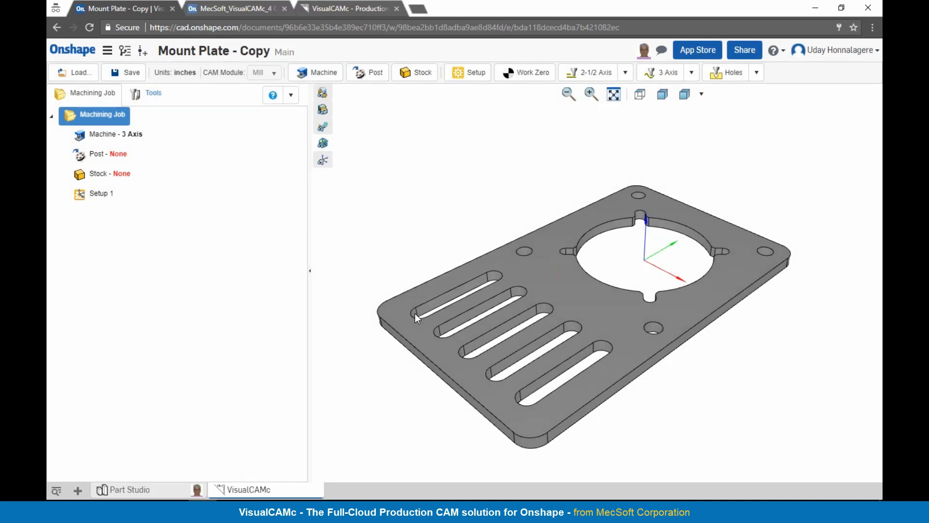
Step: Open the machine's cutting direction settings for the machining job
right_click_drag(721, 379, 690, 370)
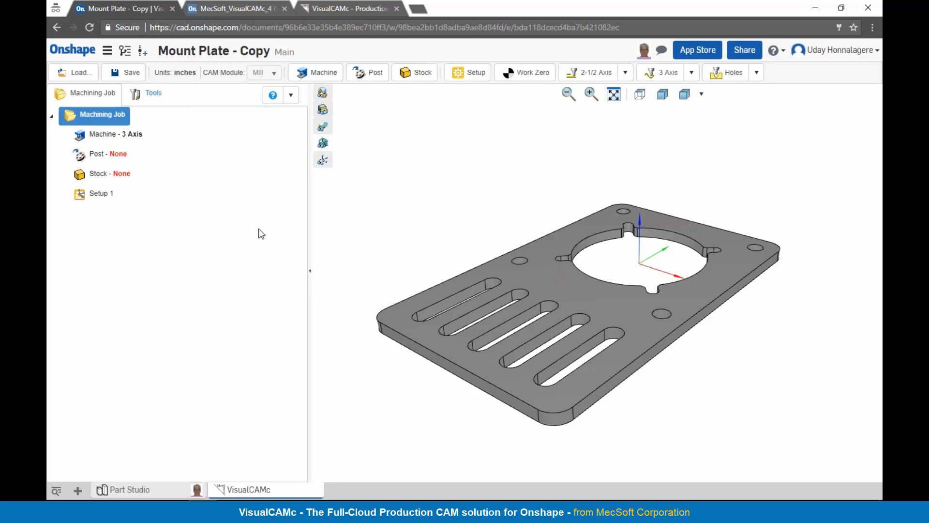
right_click_drag(728, 355, 725, 360)
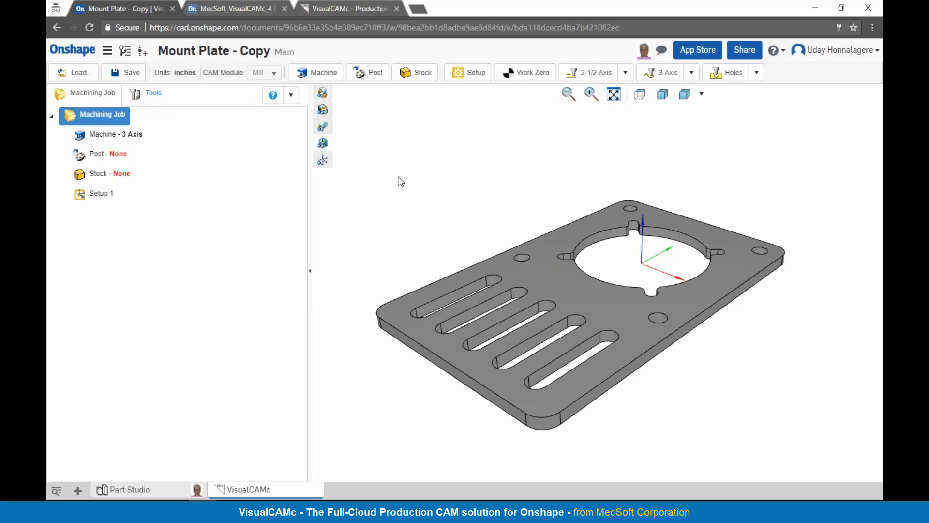
left_click(320, 77)
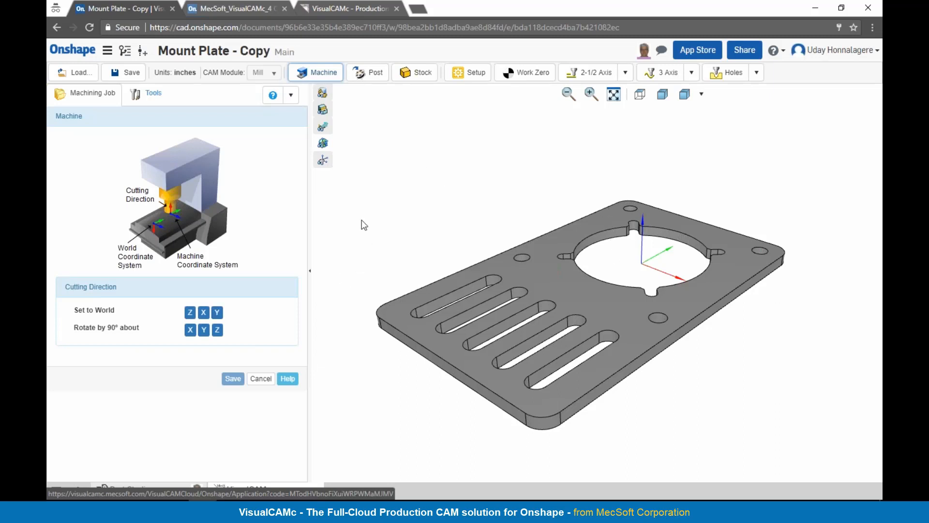
left_click(324, 144)
Step: Try rotating the machine's cutting direction by 90° about X and check the axes on the plate
mouse_move(713, 368)
right_mouse_down()
mouse_move(695, 355)
mouse_move(677, 249)
mouse_move(706, 381)
mouse_move(728, 379)
mouse_move(720, 339)
mouse_move(715, 376)
right_mouse_up()
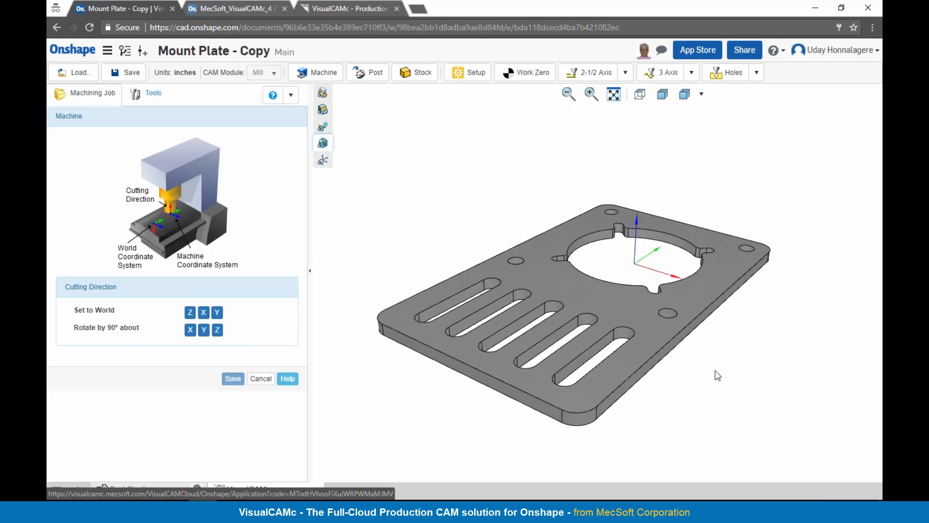
left_click(190, 330)
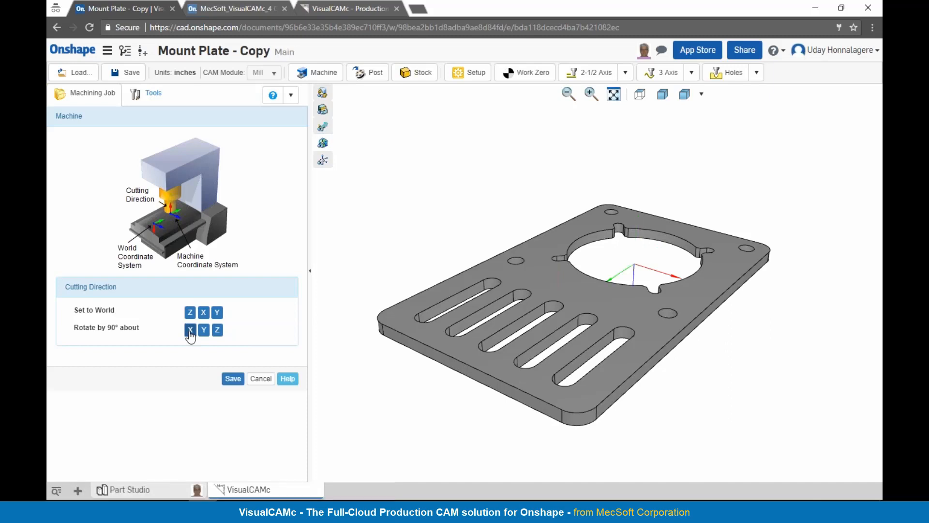
right_click_drag(765, 418, 716, 285)
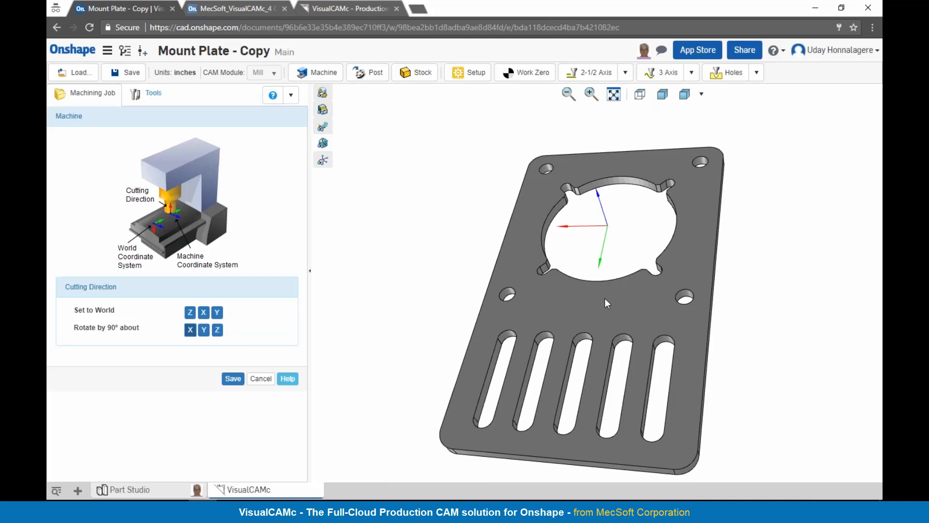
right_click_drag(530, 297, 503, 327)
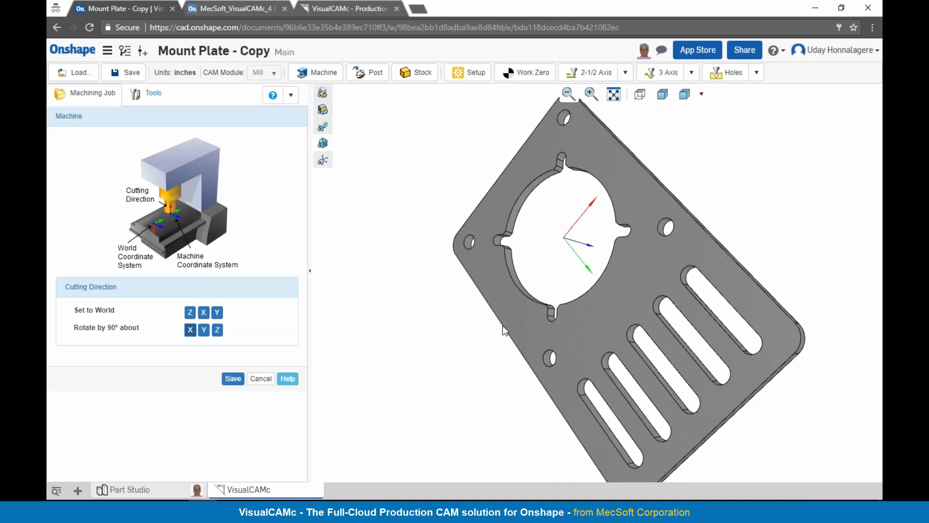
left_click(662, 94)
Step: Set the machine's cutting direction to World Z and save the machine definition
left_click(191, 312)
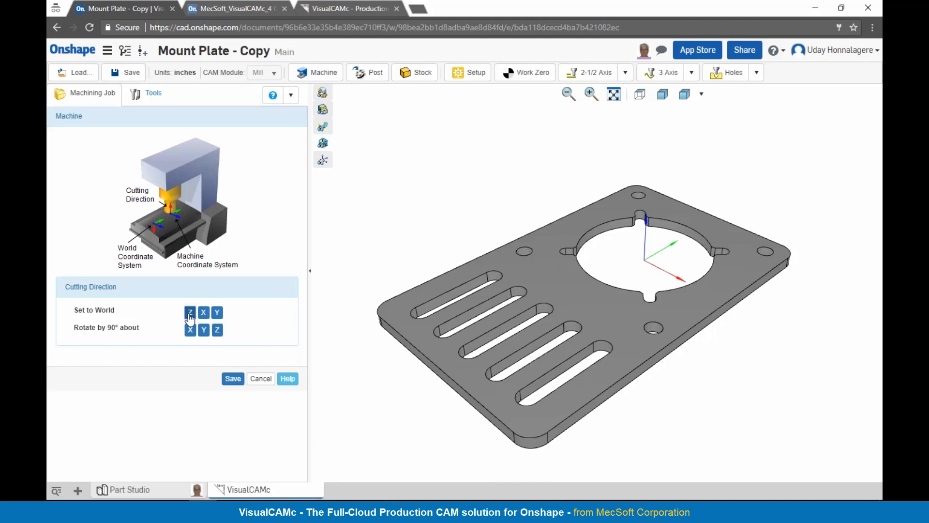
left_click(233, 378)
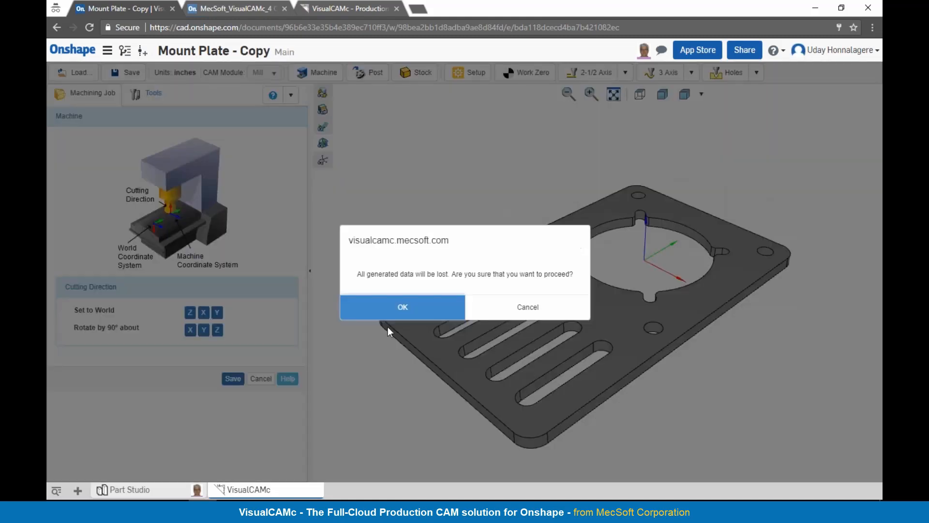
left_click(400, 308)
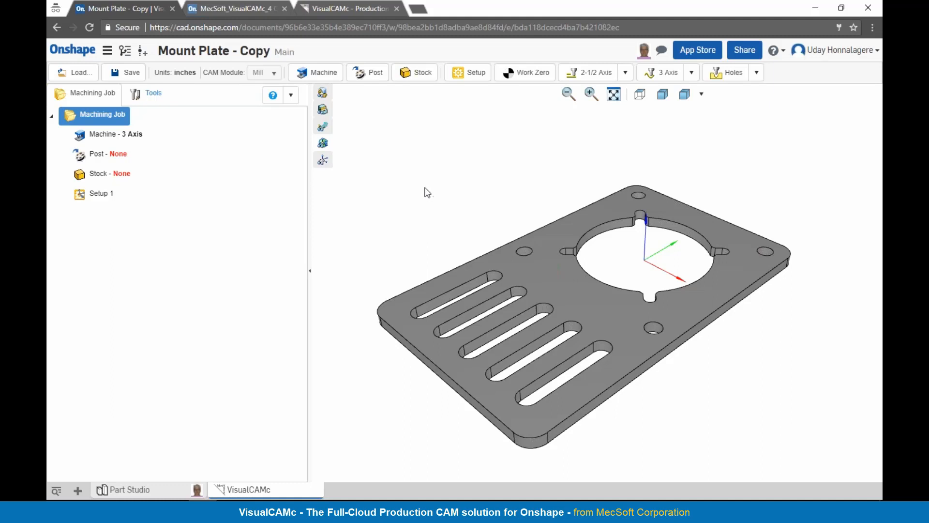
Step: Select Fanuc0m as the post-processor for the machining job and save it
left_click(375, 80)
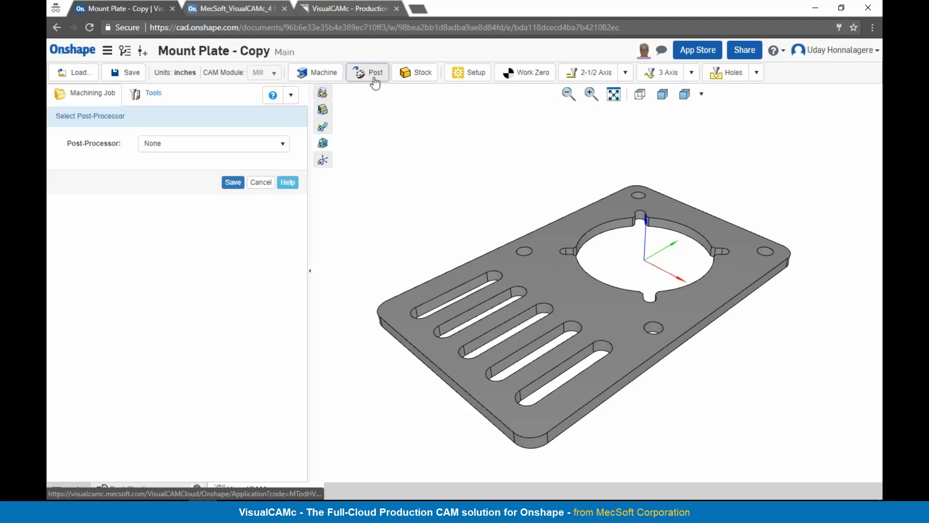
left_click(283, 147)
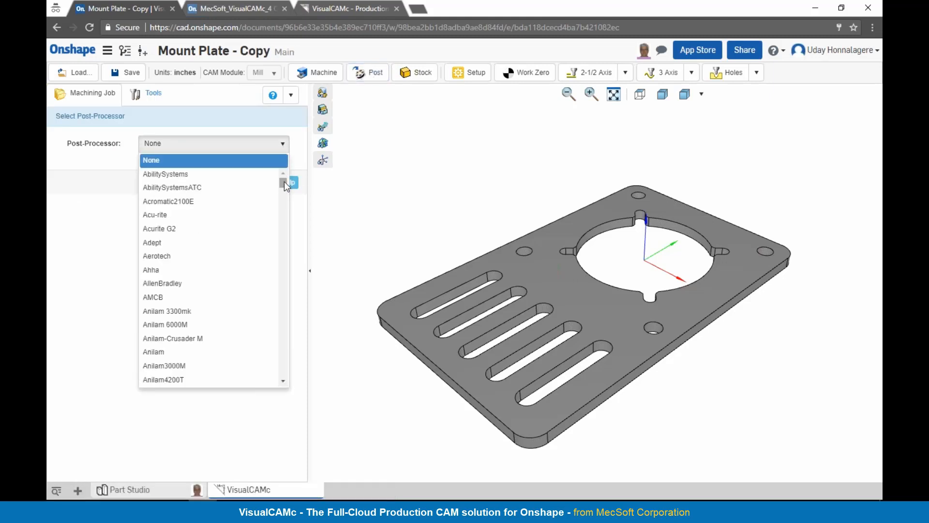
left_click_drag(283, 181, 284, 235)
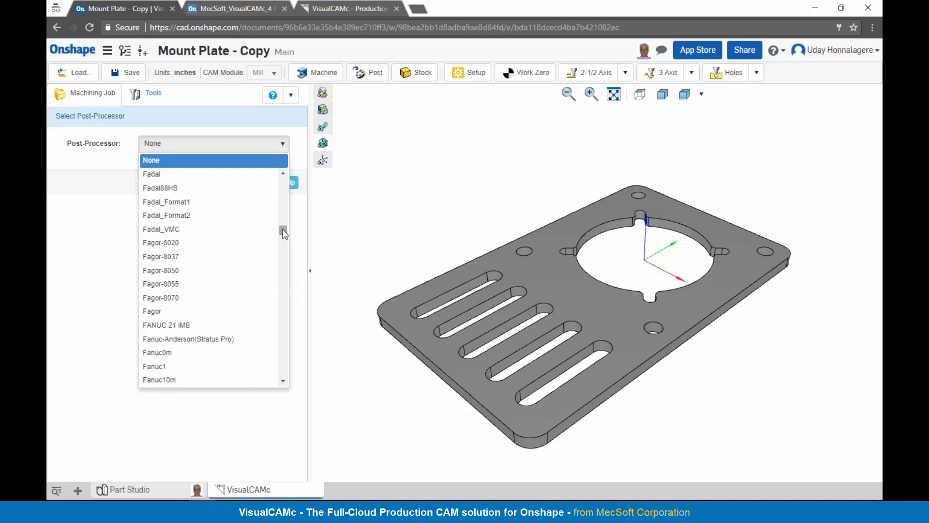
left_click(165, 353)
left_click(233, 182)
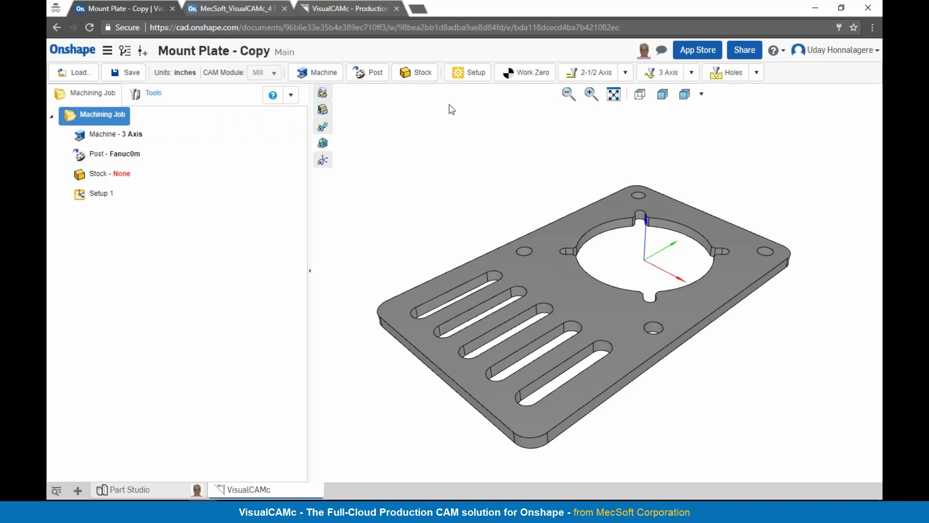
Step: Create a part bounds stock around the plate with X and Y offsets of 0.1 inches
left_click(422, 76)
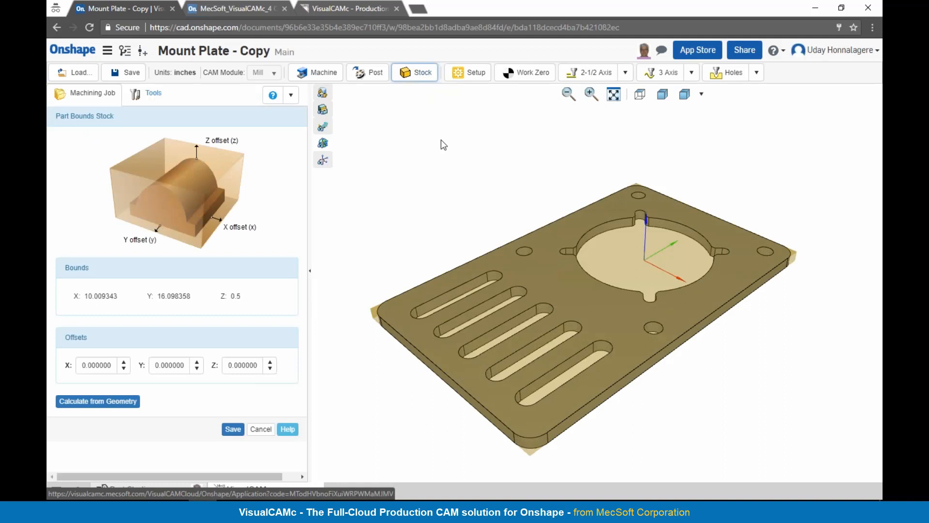
right_click_drag(715, 399, 729, 394)
mouse_move(363, 352)
right_mouse_down()
mouse_move(360, 340)
mouse_move(358, 350)
right_mouse_up()
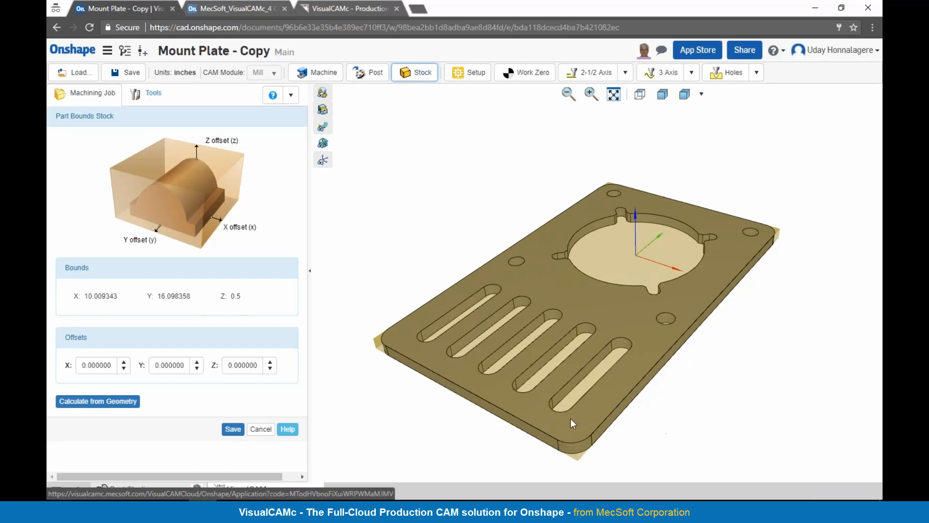
double_click(108, 367)
type("0")
type(".1")
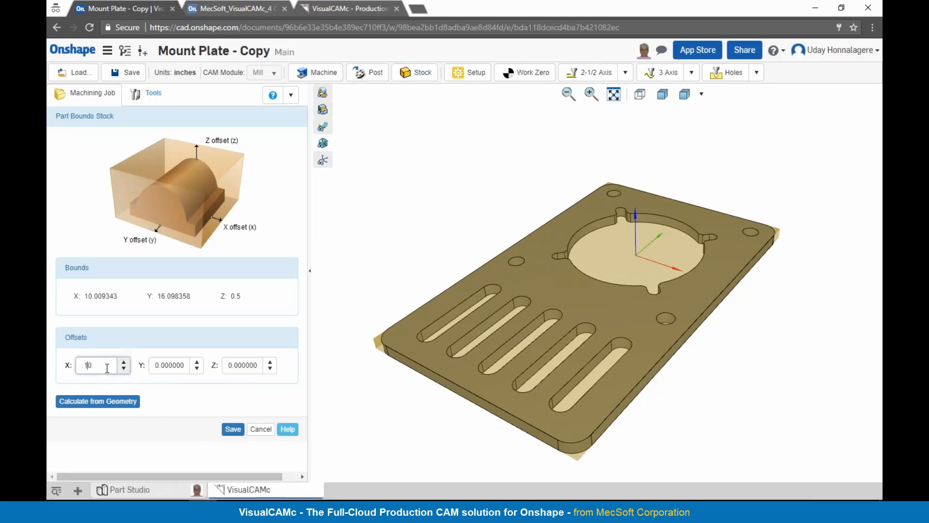
double_click(167, 364)
type("0")
type(".1")
Step: Set the stock's Z offset to 0.05 inches and save the stock
double_click(244, 365)
type("0.05")
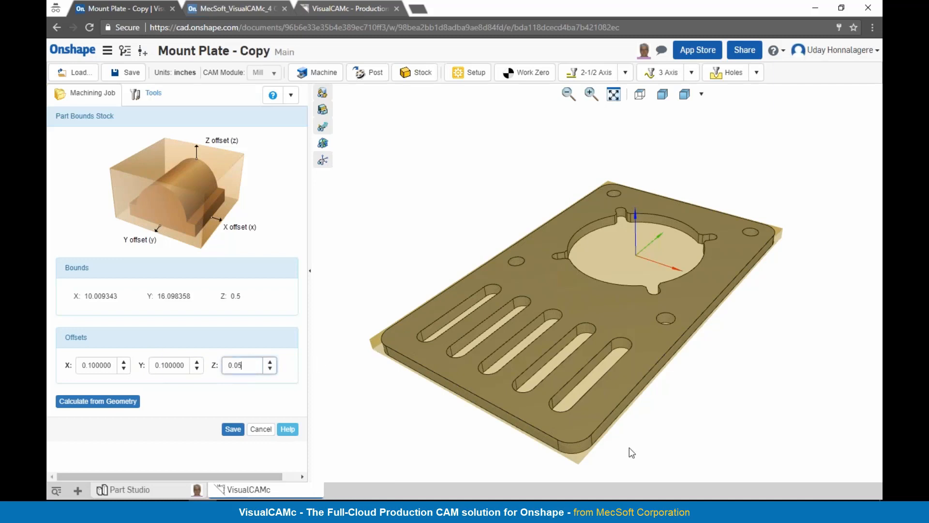
right_click_drag(522, 420, 513, 401)
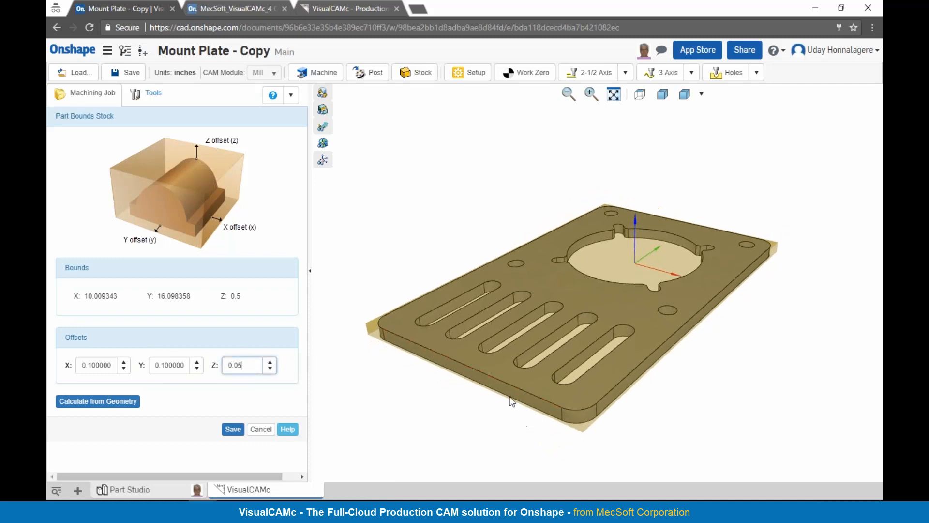
left_click(232, 428)
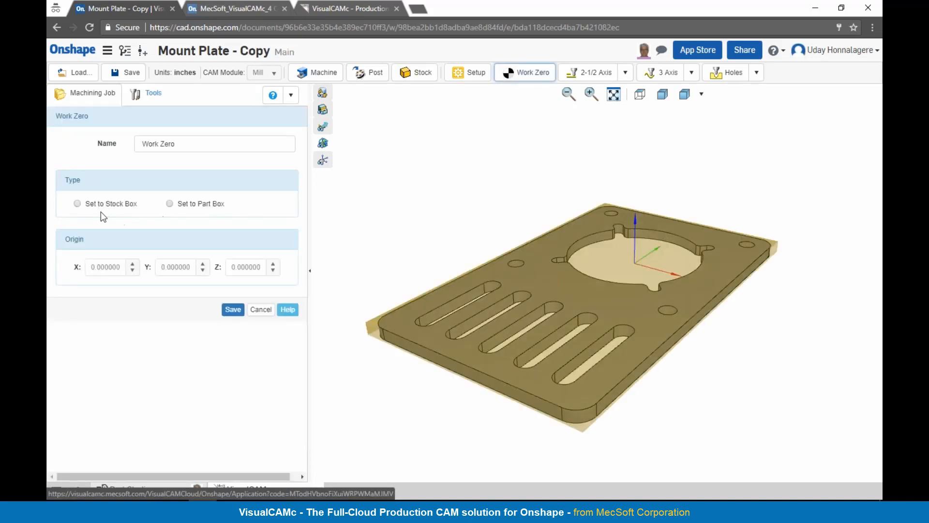
Step: Set the work zero to the stock box at Highest Z and the South West position, and save it
left_click(90, 204)
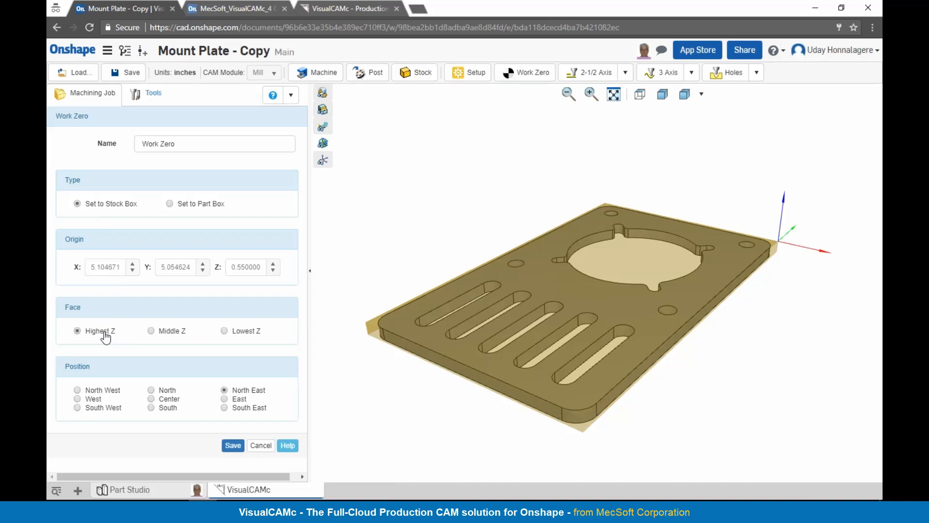
left_click(105, 408)
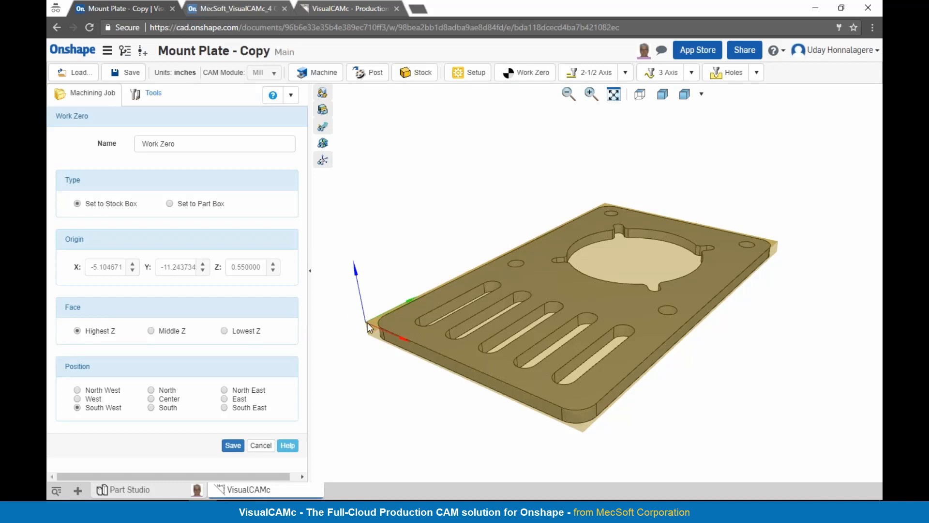
left_click(232, 444)
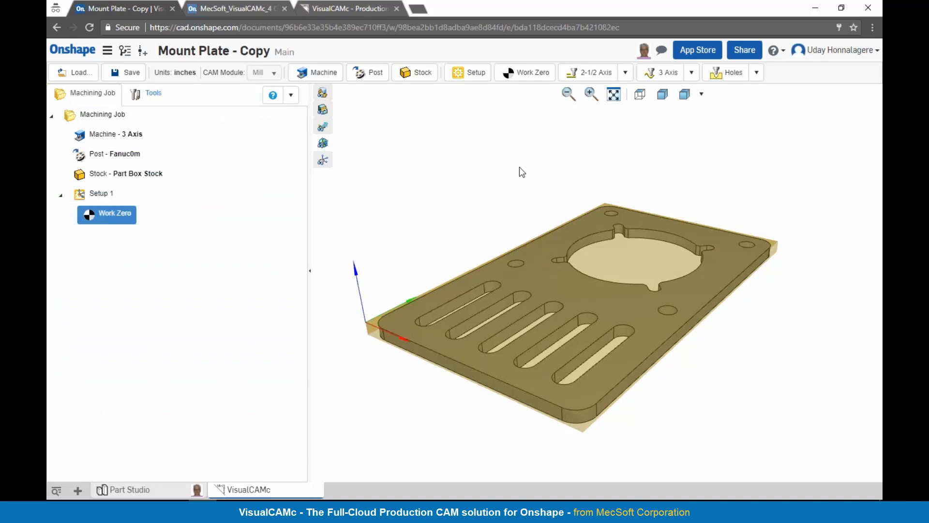
left_click(625, 73)
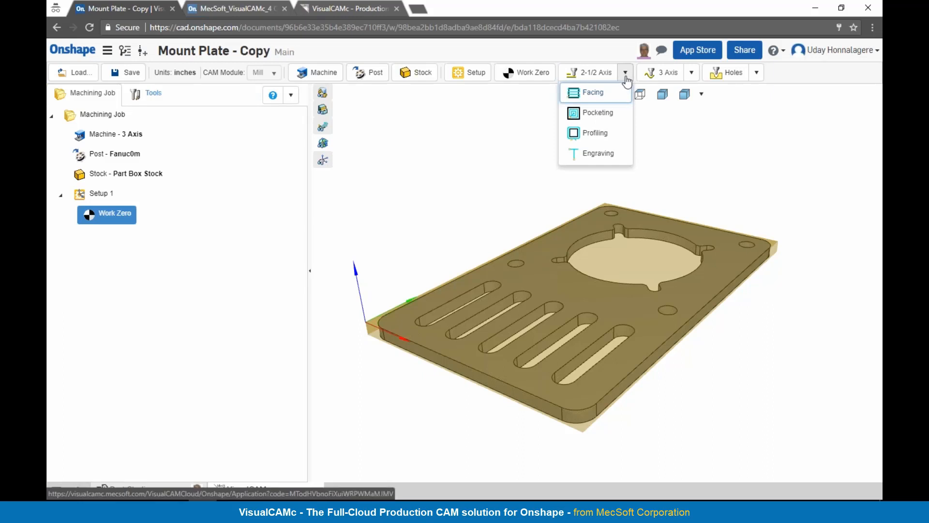
left_click(692, 73)
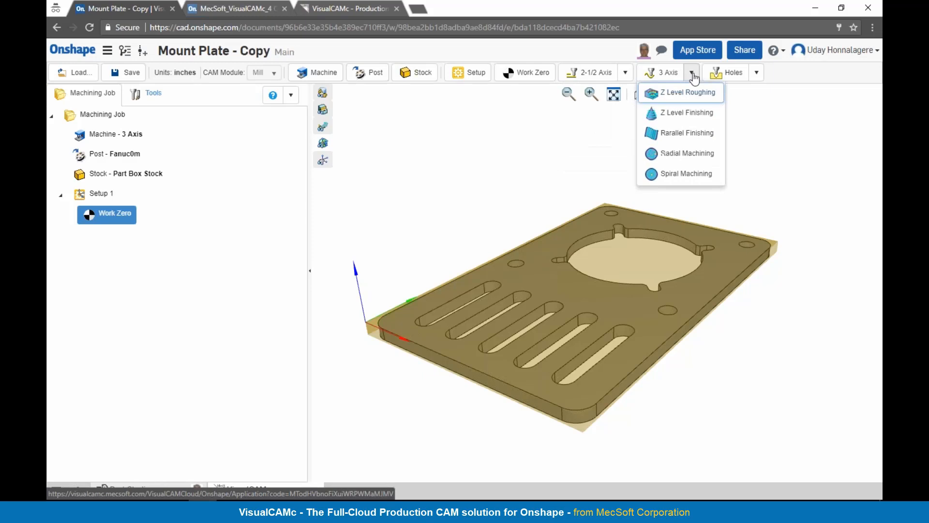
left_click(756, 72)
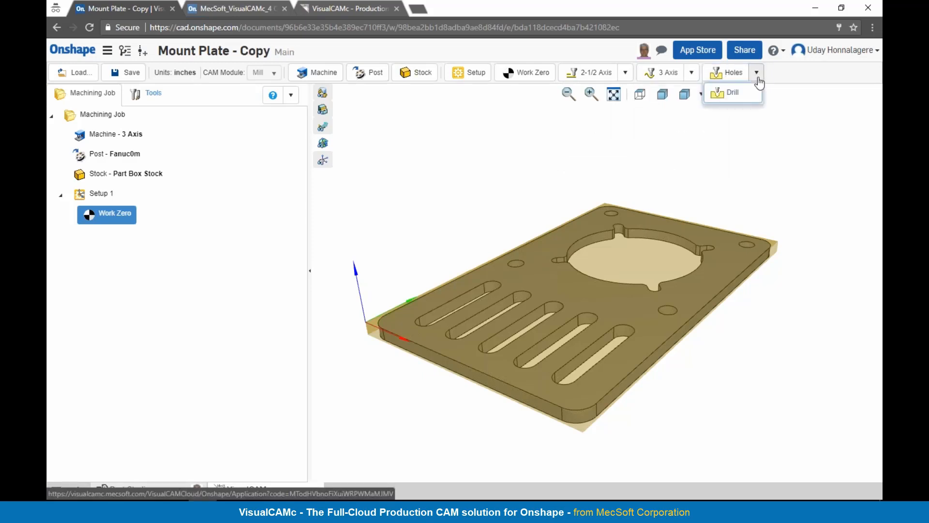
left_click(586, 153)
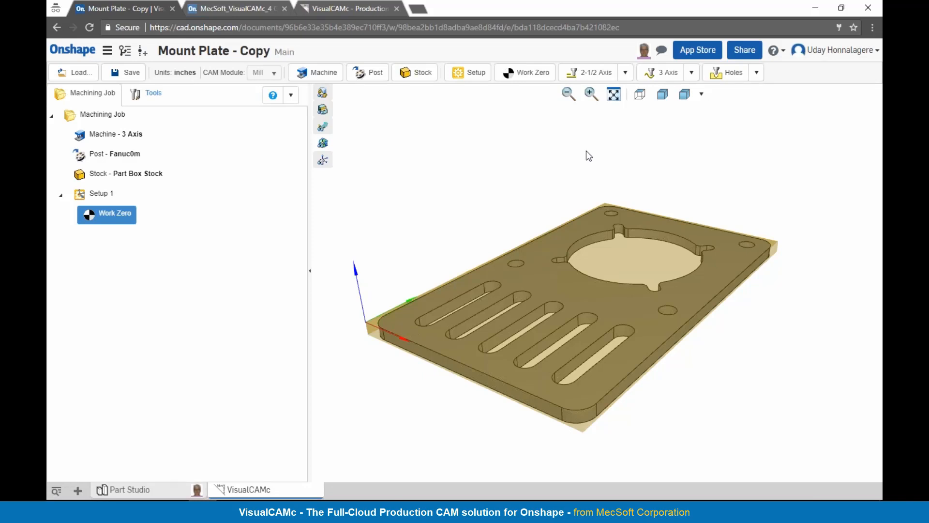
Step: Start a 2-1/2 Axis Facing operation and open a new cutting tool definition for it
left_click(626, 74)
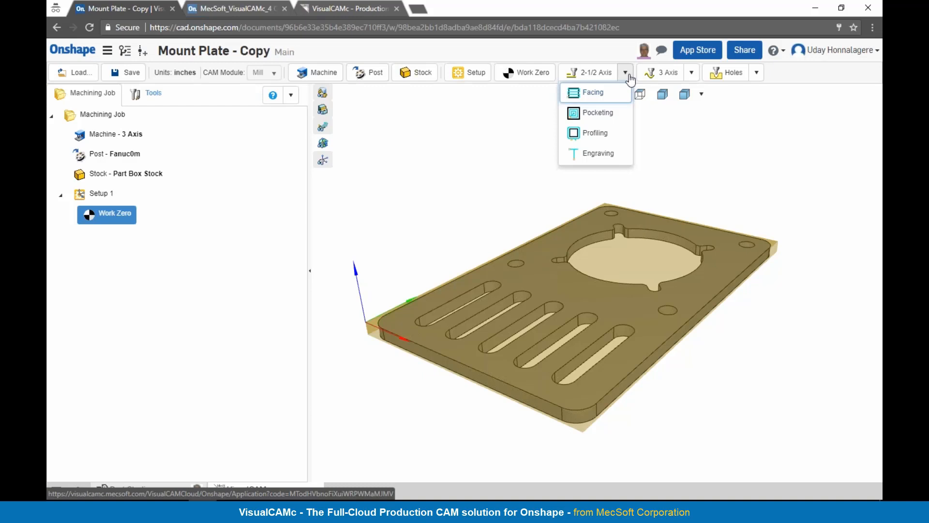
left_click(600, 94)
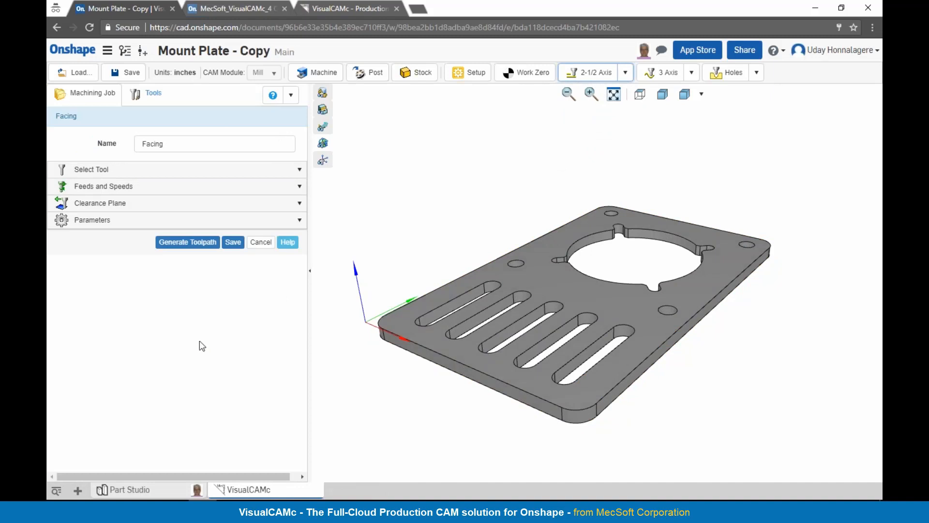
left_click(77, 171)
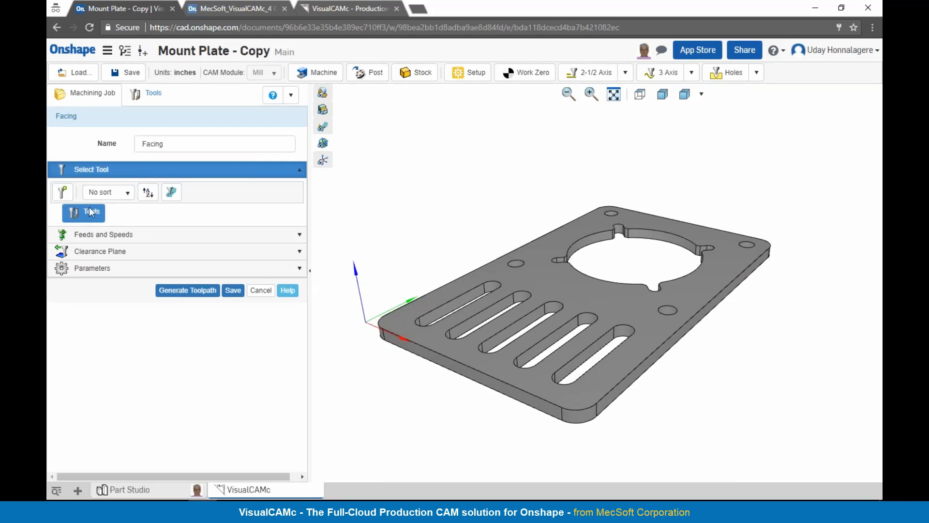
left_click(143, 96)
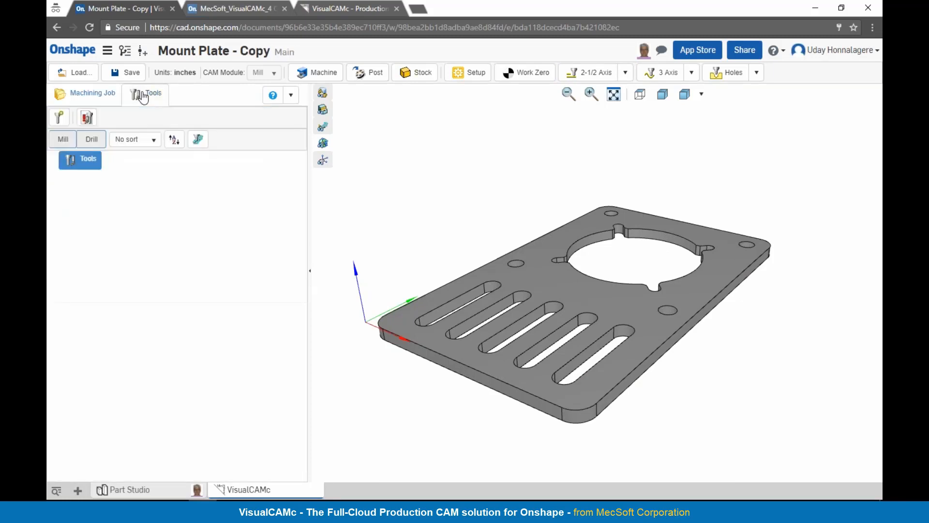
left_click(59, 118)
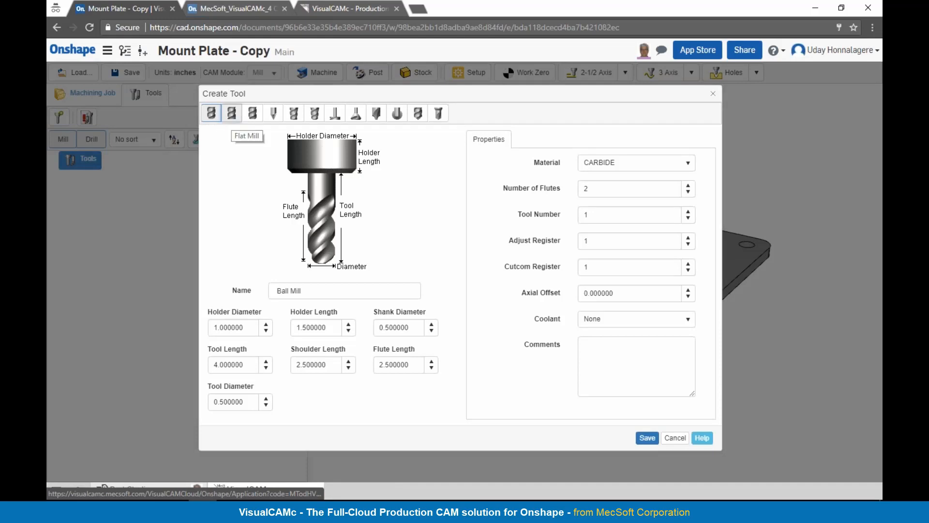
Step: Look through the mill and drill types offered for the new tool, including their shapes and dimension fields
left_click(232, 114)
left_click(256, 120)
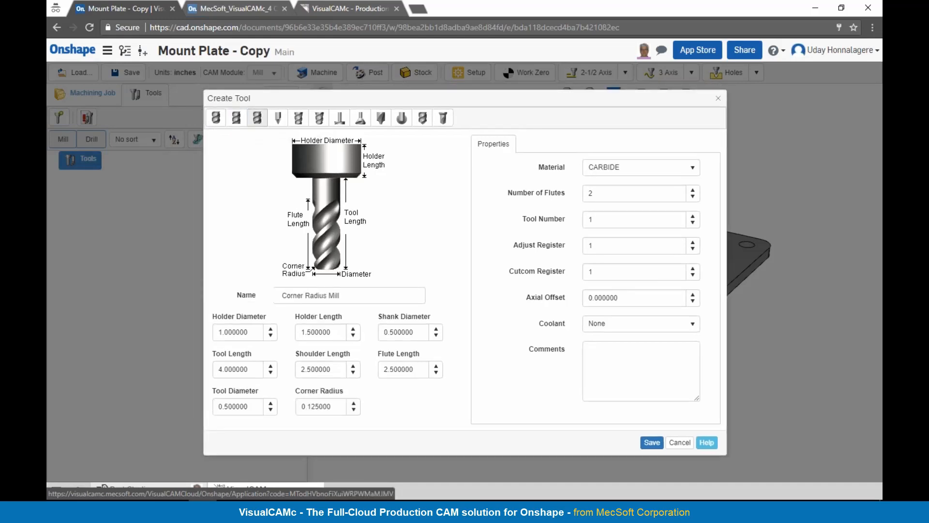
left_click(278, 118)
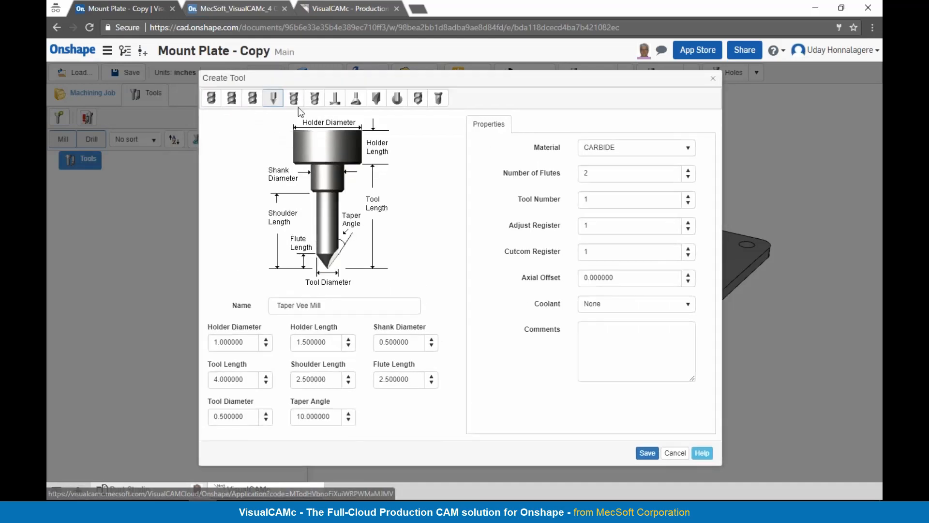
left_click(294, 99)
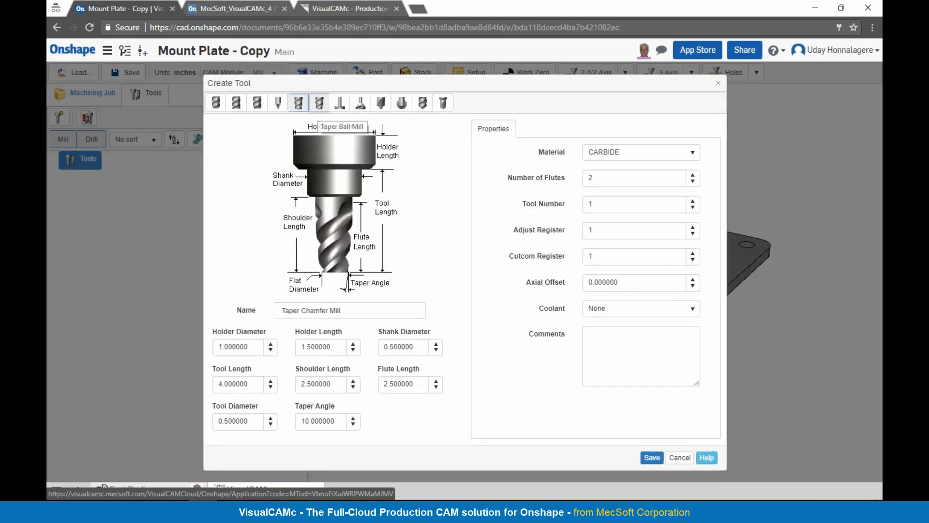
left_click(319, 103)
left_click(340, 104)
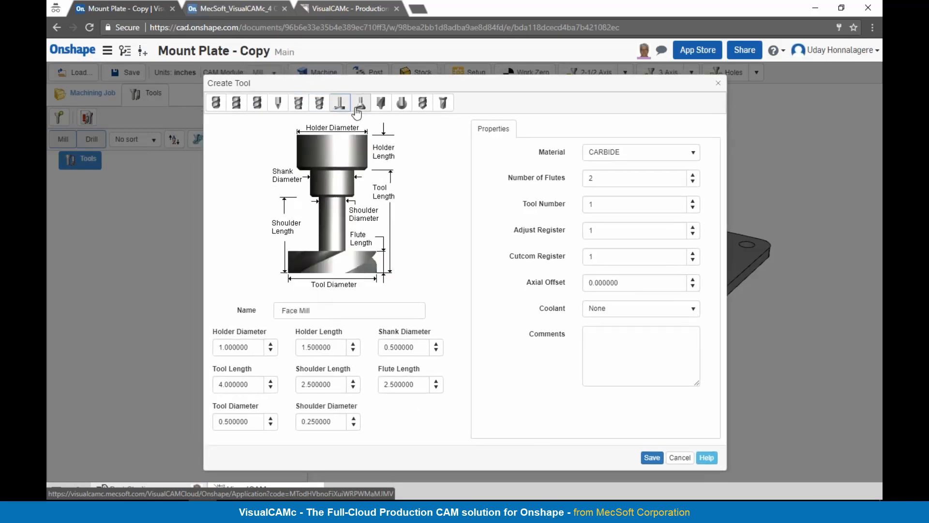
left_click(382, 105)
left_click(422, 102)
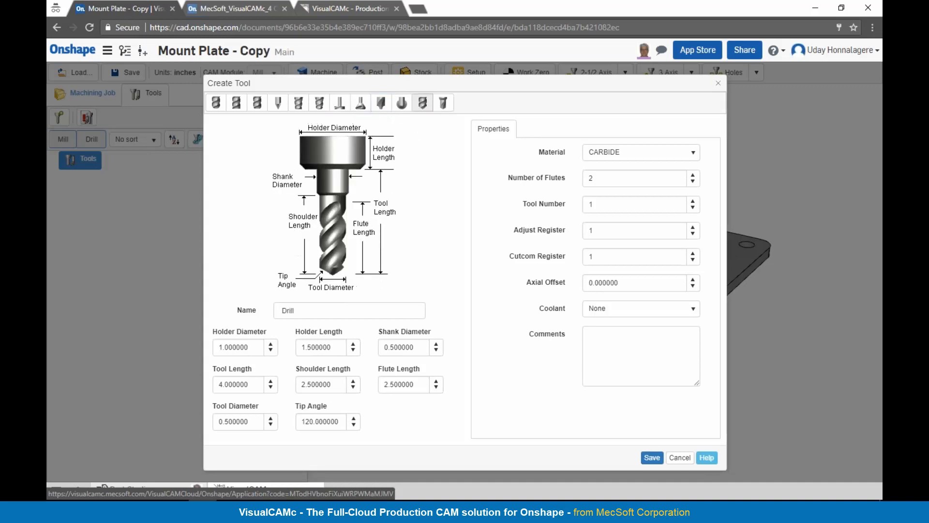
left_click(442, 114)
Step: Define the new tool as a Face Mill with a 3 inch tool diameter and 0.5 inch shoulder diameter
left_click(339, 102)
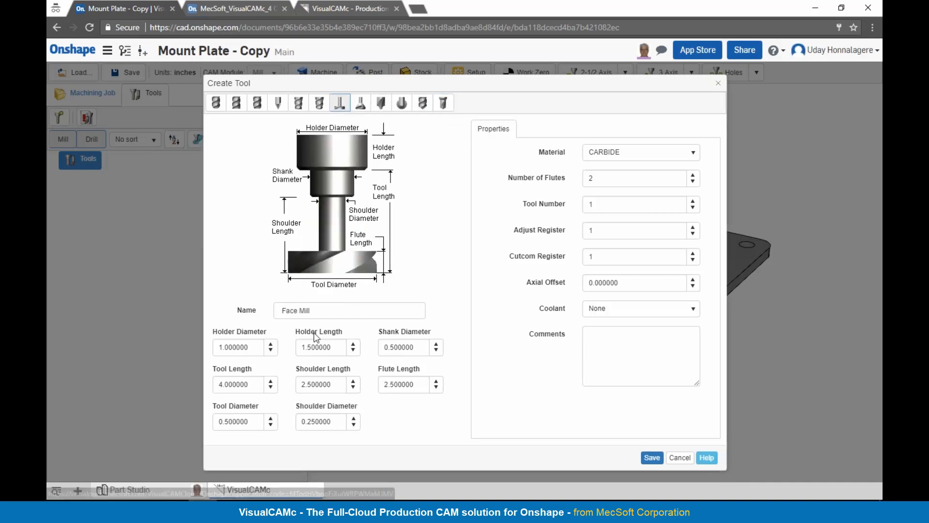
left_click(319, 310)
left_click_drag(254, 419, 197, 419)
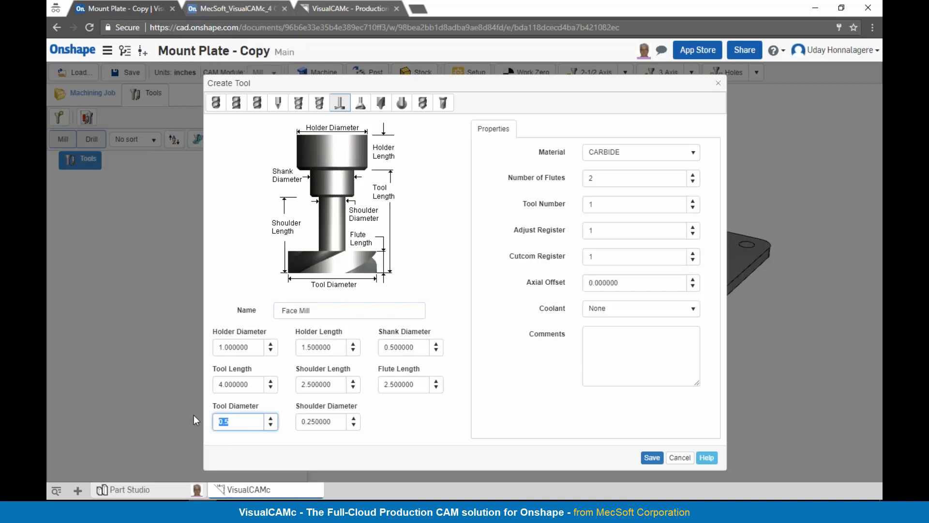
type("3")
left_click(328, 422)
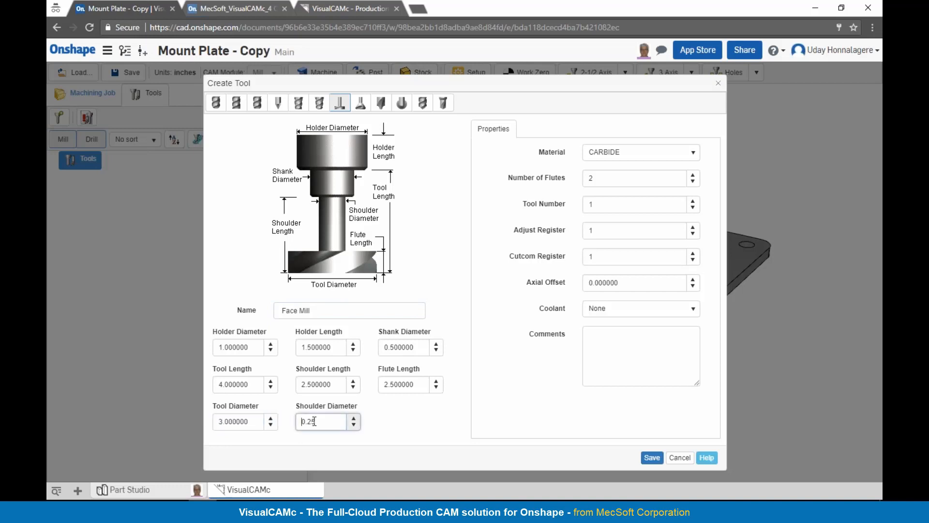
key("BackSpace")
key("BackSpace")
type("5")
Step: Set the face mill's flute length to 0.5, shoulder length to 0.75 and tool length to 1 inch, and save the tool
left_click_drag(425, 384, 305, 383)
type("0.5")
type("0")
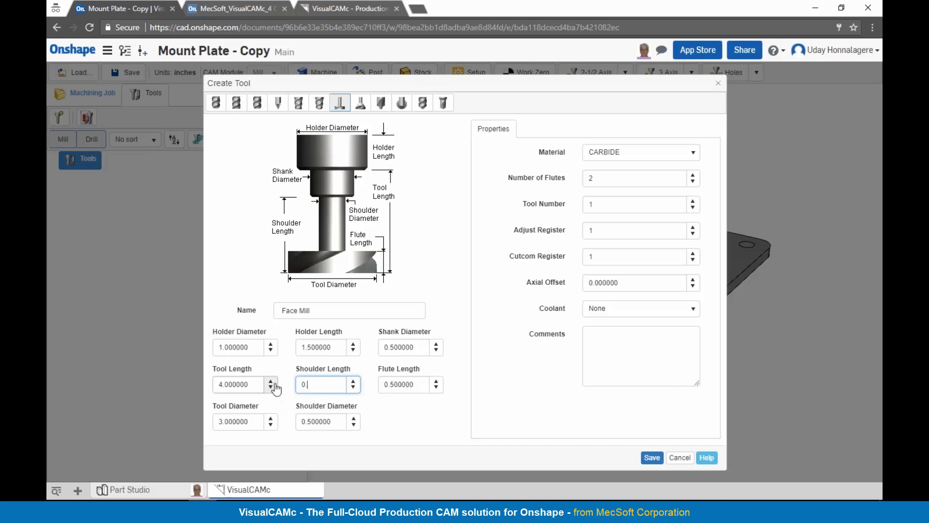
type(".75")
left_click_drag(258, 386, 189, 386)
type("1")
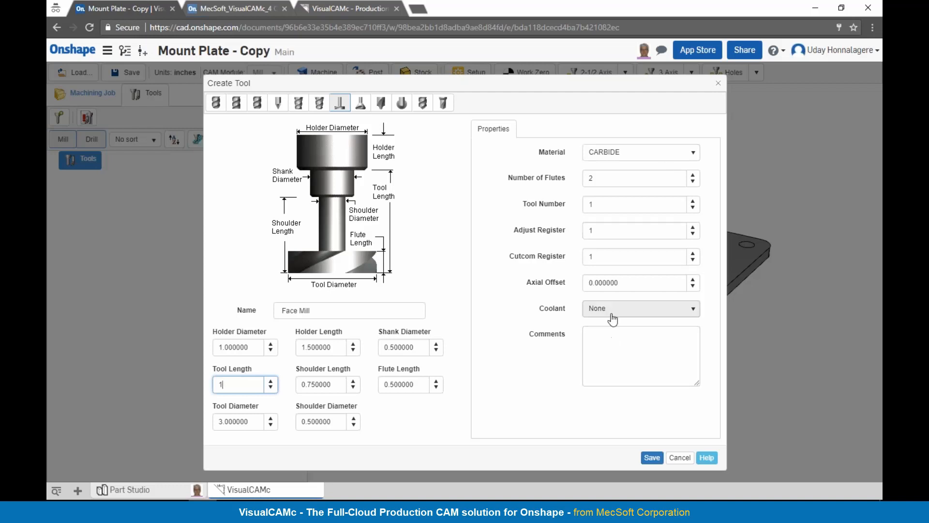
left_click(651, 457)
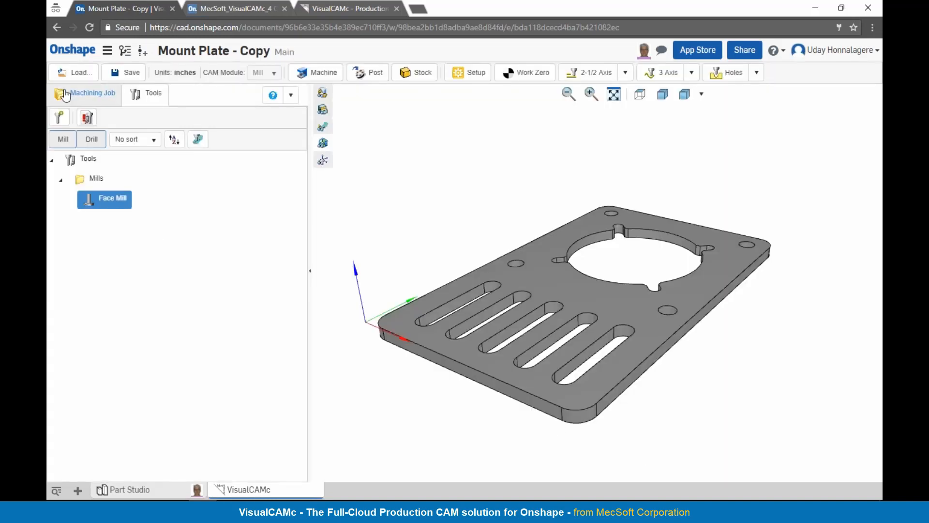
Step: Return to the Facing operation and review its Face Mill tool, feeds and speeds, and clearance plane settings
left_click(65, 94)
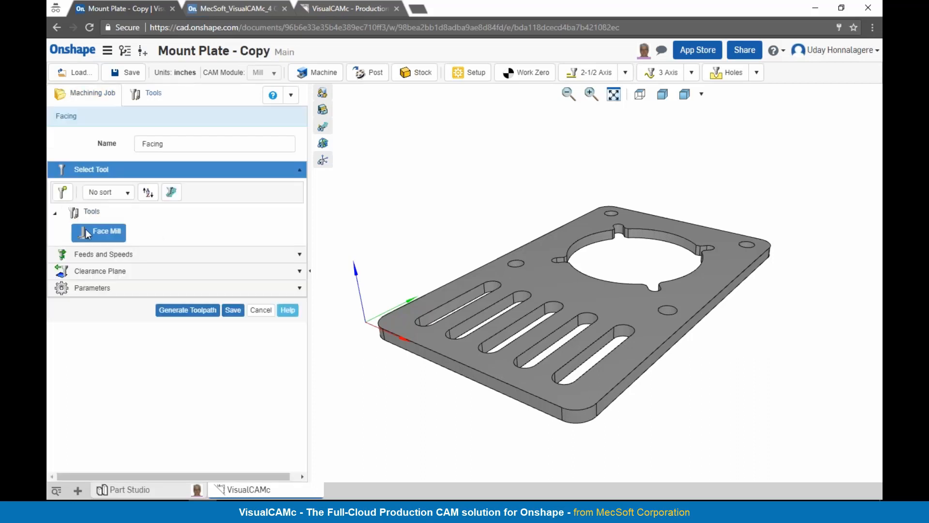
mouse_move(89, 236)
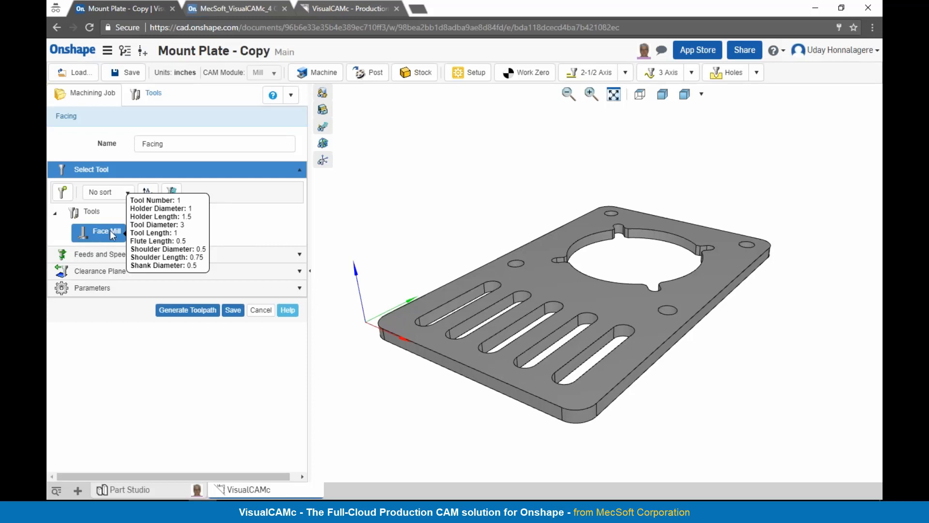
left_click(110, 261)
left_click(170, 299)
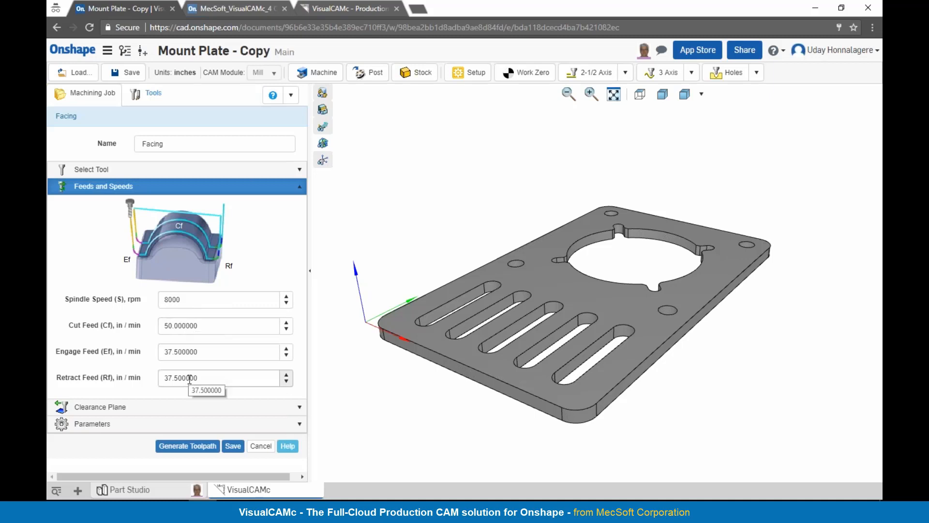
left_click(183, 415)
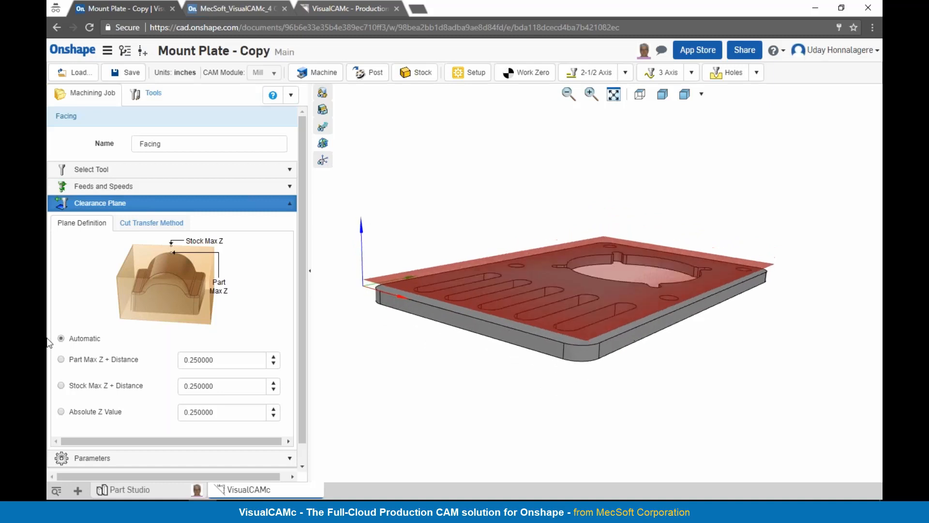
Step: Set the facing cut geometry to At Bottom, total cut depth and depth of each level to 0.05, and step distance to 1 inch
left_click(119, 460)
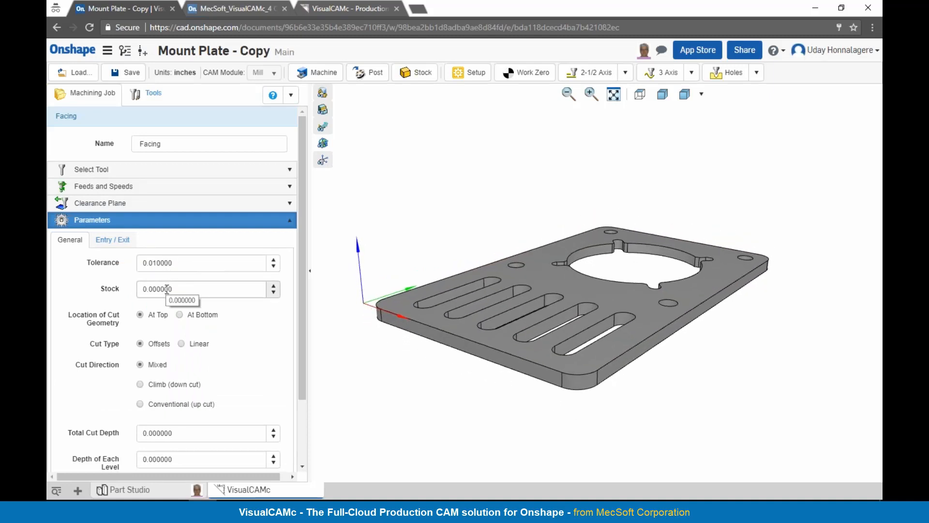
left_click(181, 315)
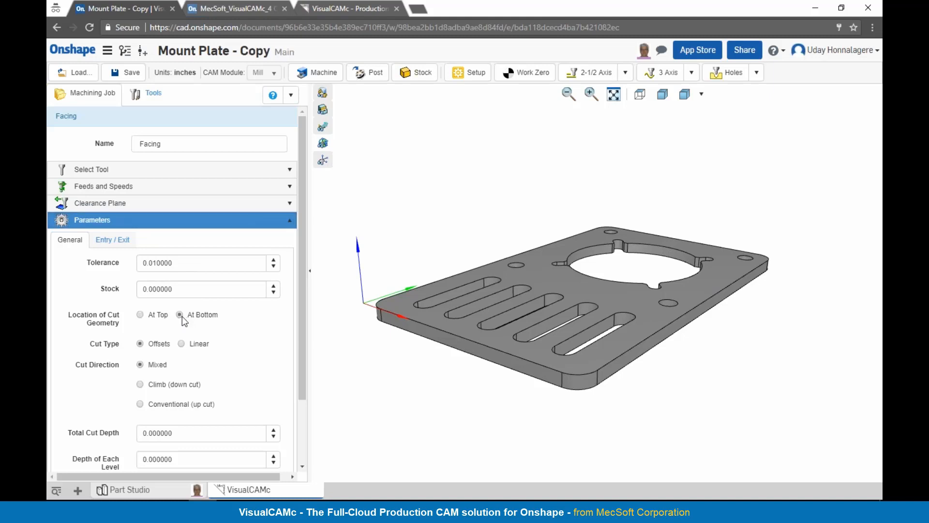
scroll(185, 350, "down", 2)
double_click(187, 353)
type("0.05")
double_click(193, 379)
type("0.05")
key("Tab")
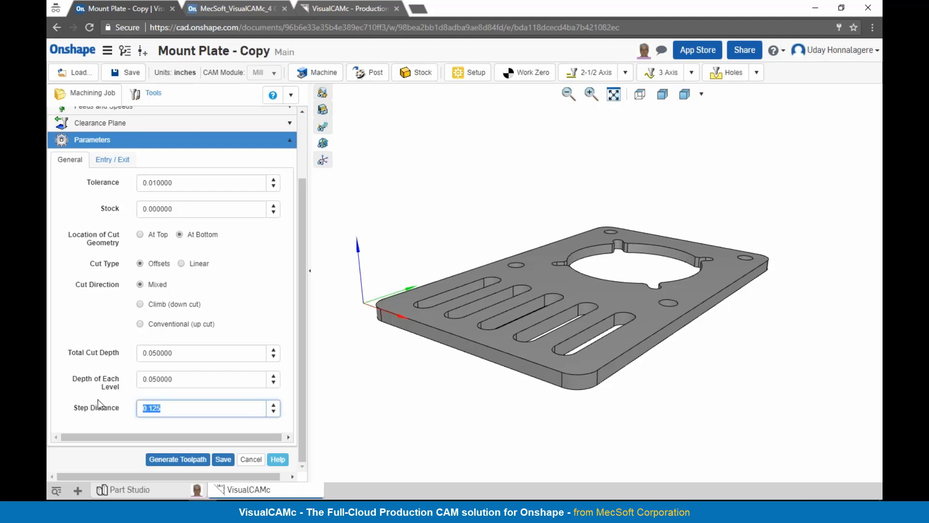
type("1")
Step: Set the facing entry's linear engage motion to an angle of 90 degrees and a distance of 1 inch
left_click(119, 159)
left_click_drag(182, 383, 119, 369)
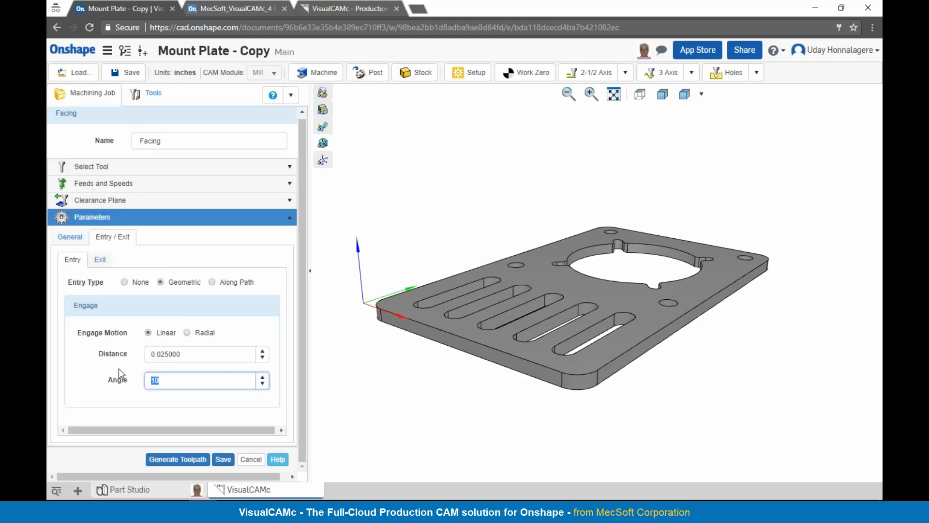
type("90")
left_click(191, 355)
type("1")
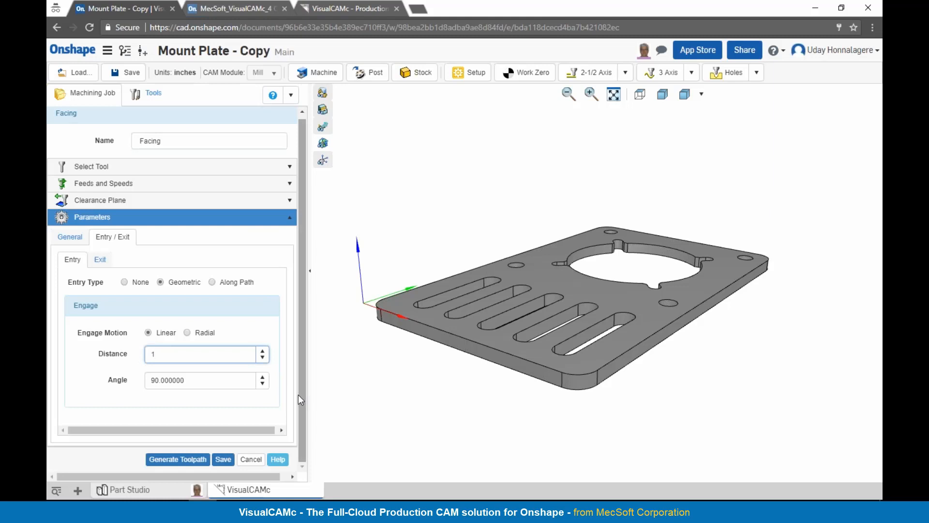
Step: Select the plate's outer top edge loop as the facing region and generate the toolpath
double_click(438, 329)
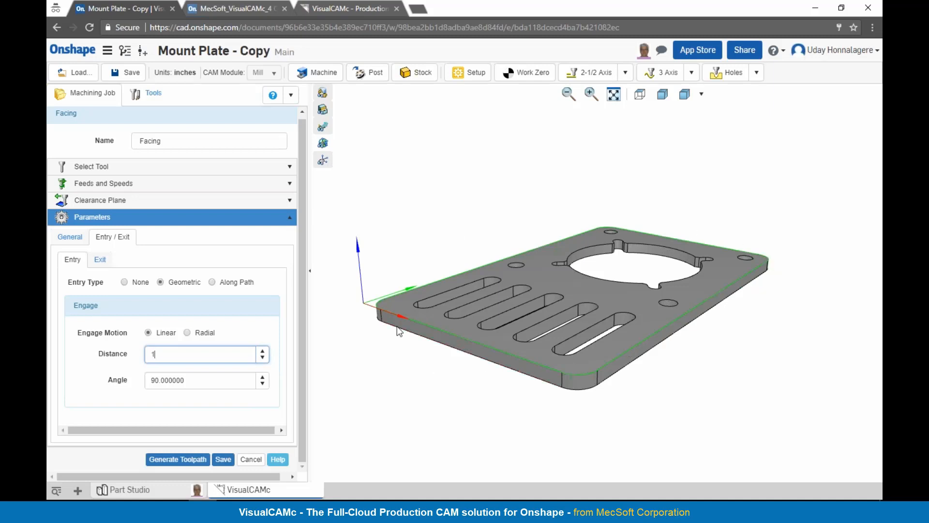
left_click(189, 460)
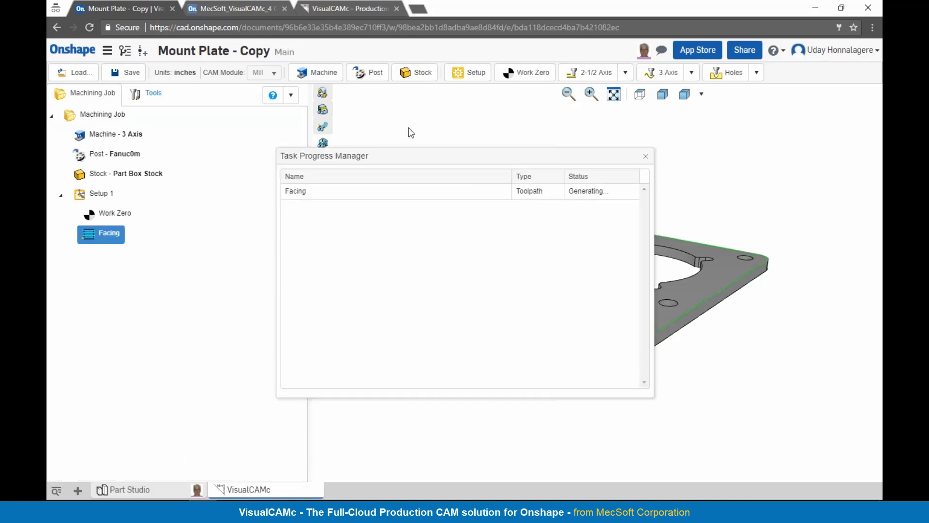
Step: Inspect the facing toolpath over the plate, turning its display off and back on
mouse_move(594, 347)
right_mouse_down()
mouse_move(597, 354)
mouse_move(594, 341)
mouse_move(583, 344)
right_mouse_up()
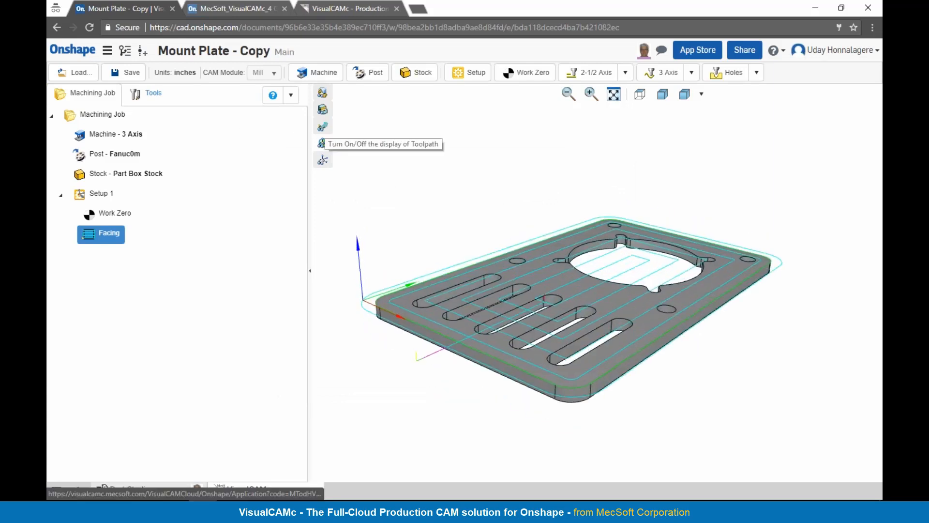
left_click(321, 143)
left_click(322, 143)
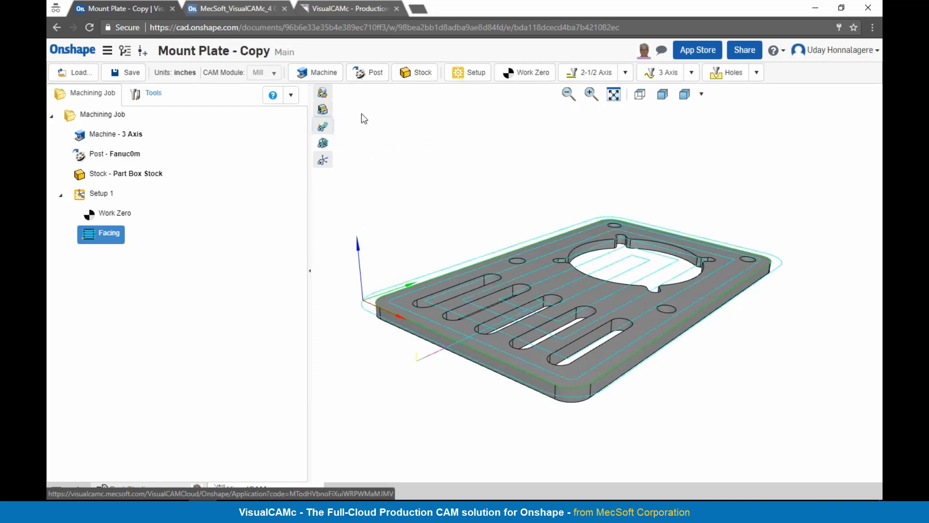
Step: Simulate the facing operation's tool motion over the plate and exit the simulation
right_click(97, 232)
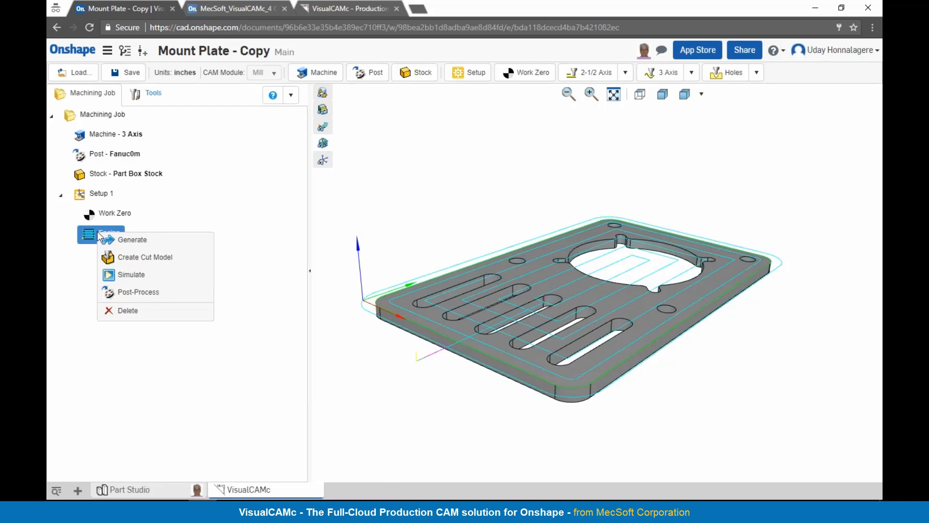
left_click(119, 276)
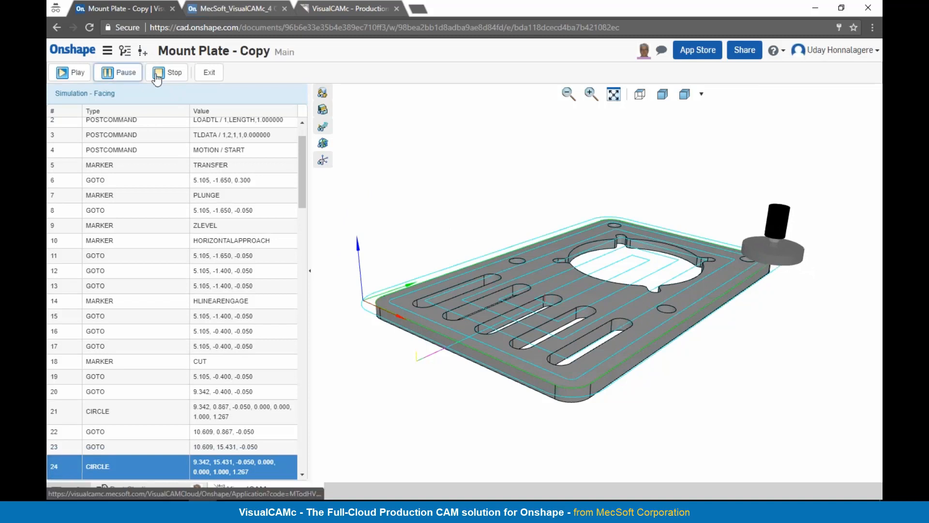
left_click(208, 72)
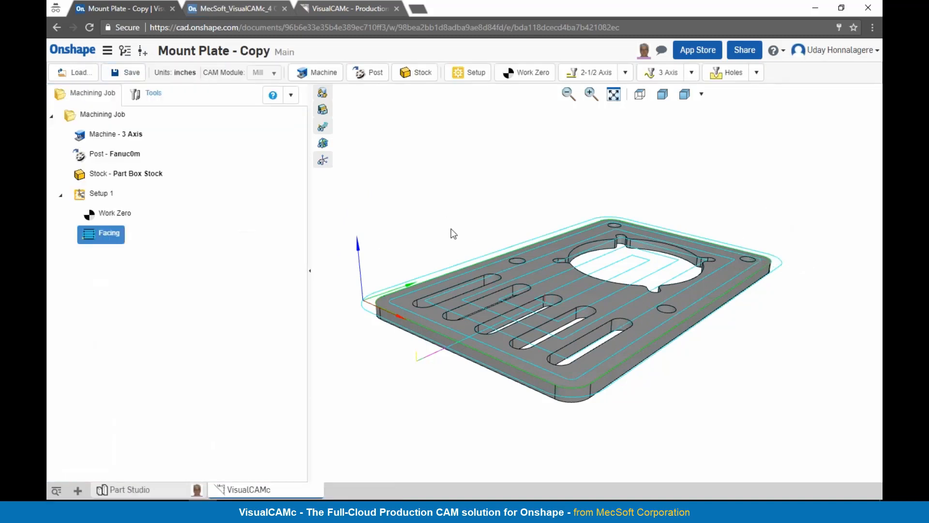
Step: Create the cut model for the facing operation and inspect the cut stock, toggling the toolpath and stock displays
right_click(97, 235)
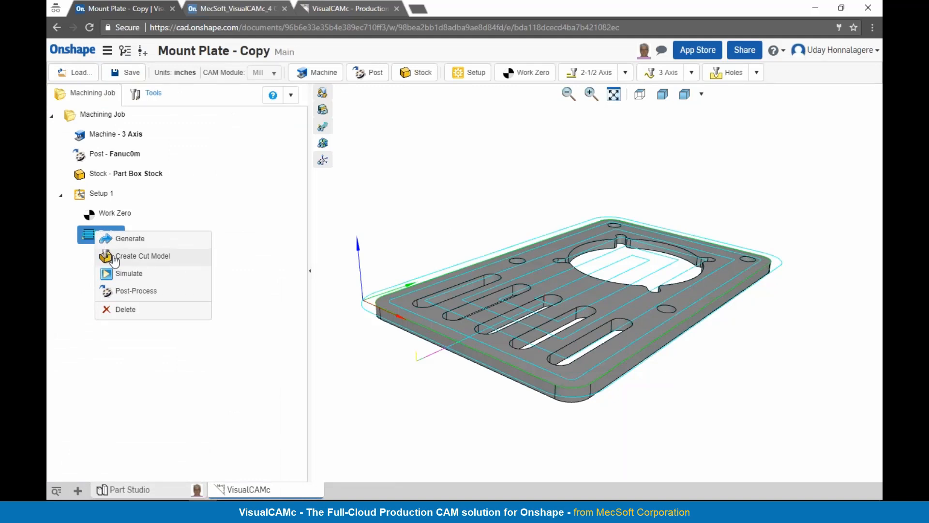
left_click(115, 259)
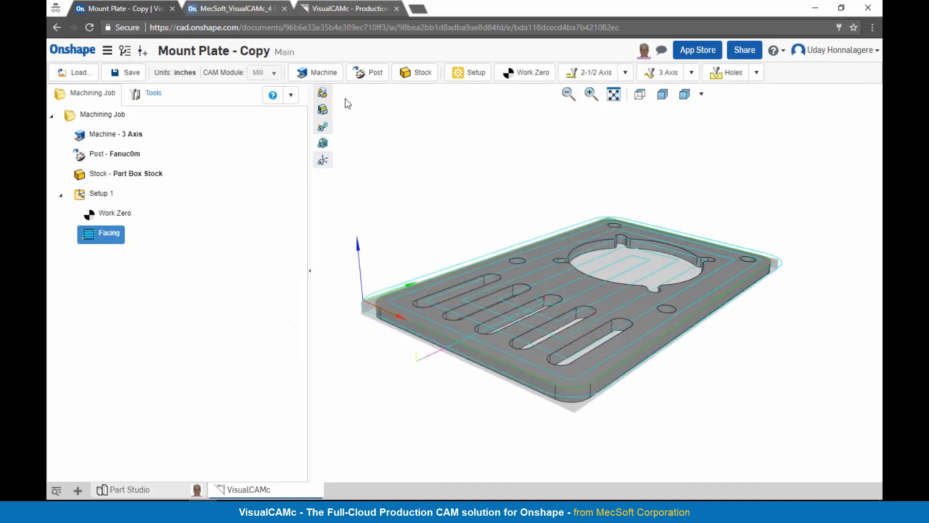
left_click(323, 127)
right_click_drag(583, 297, 594, 296)
left_click(323, 93)
mouse_move(562, 265)
right_mouse_down()
mouse_move(564, 276)
mouse_move(562, 263)
right_mouse_up()
left_click(322, 93)
left_click(322, 127)
right_click_drag(684, 239, 680, 236)
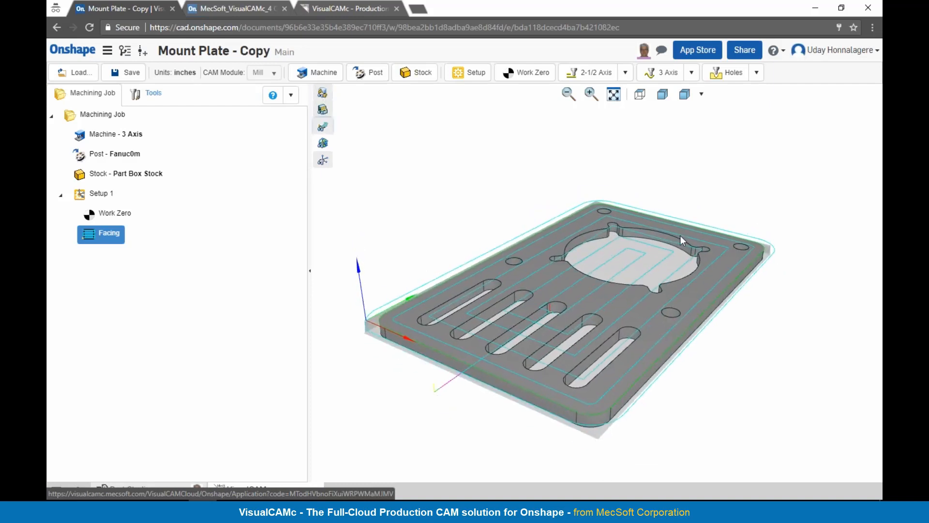
double_click(88, 236)
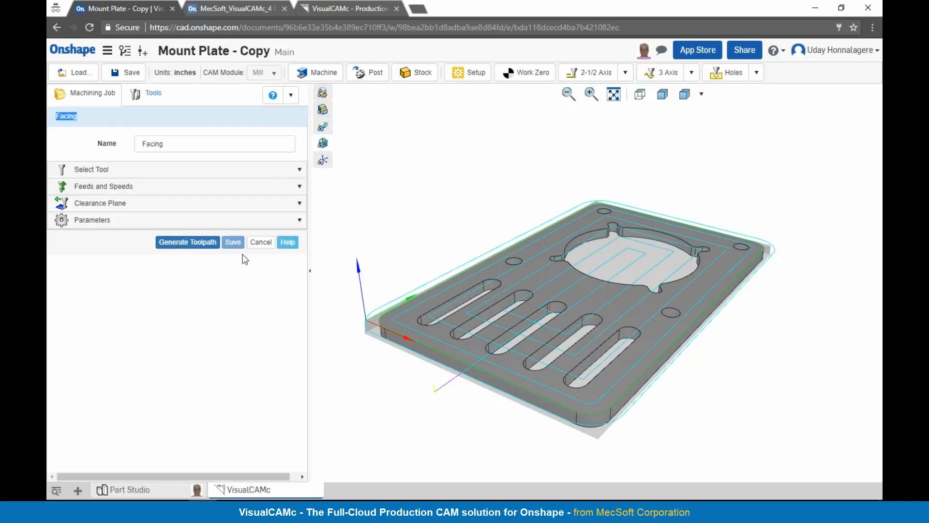
left_click(258, 243)
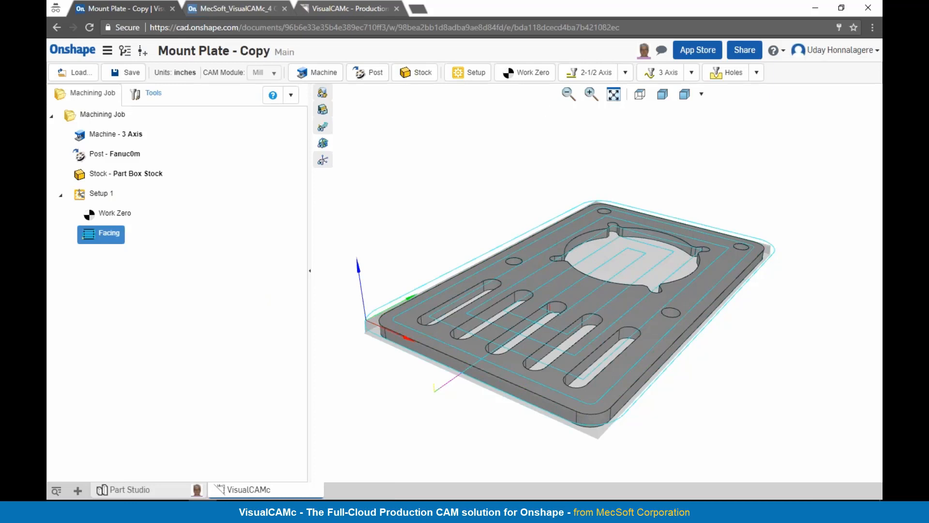
Step: Add a 2-1/2 axis Pocketing operation with a new flat mill of tool length 3, shoulder length 2.5 and flute length 1
left_click(624, 73)
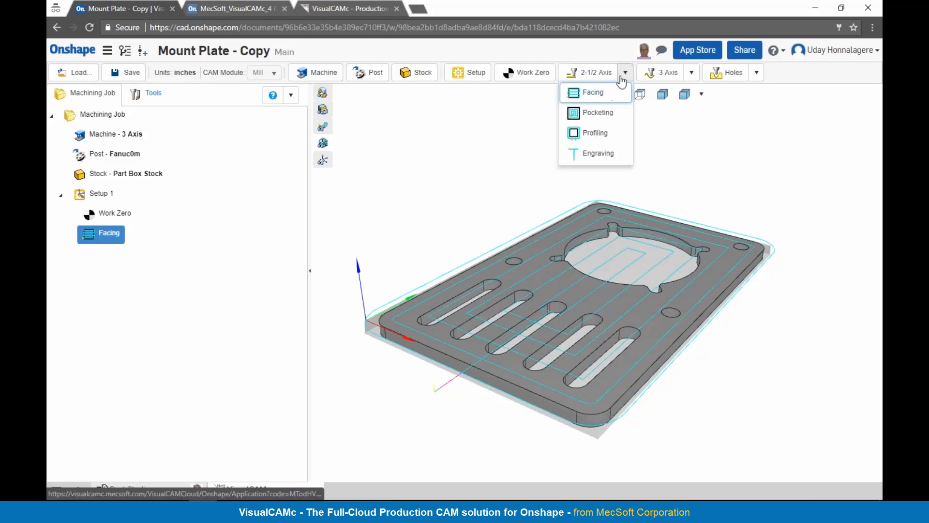
left_click(598, 113)
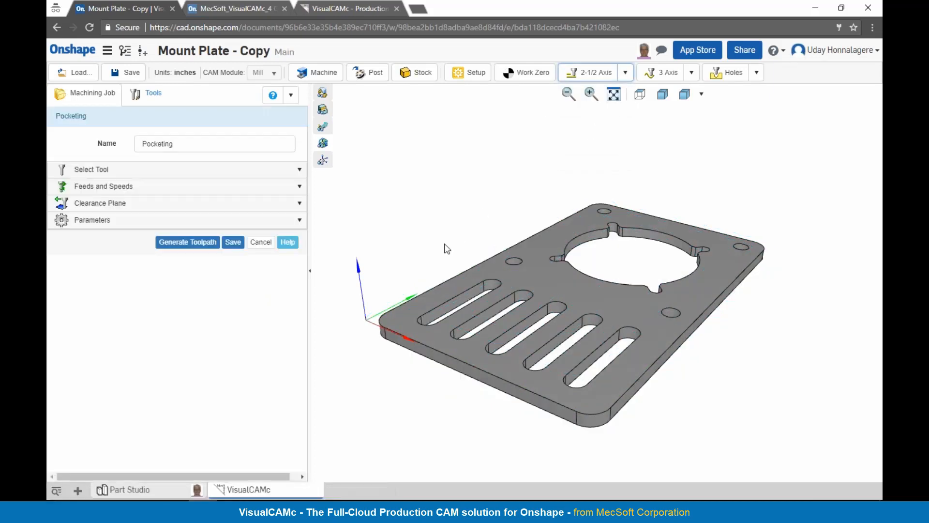
left_click(130, 175)
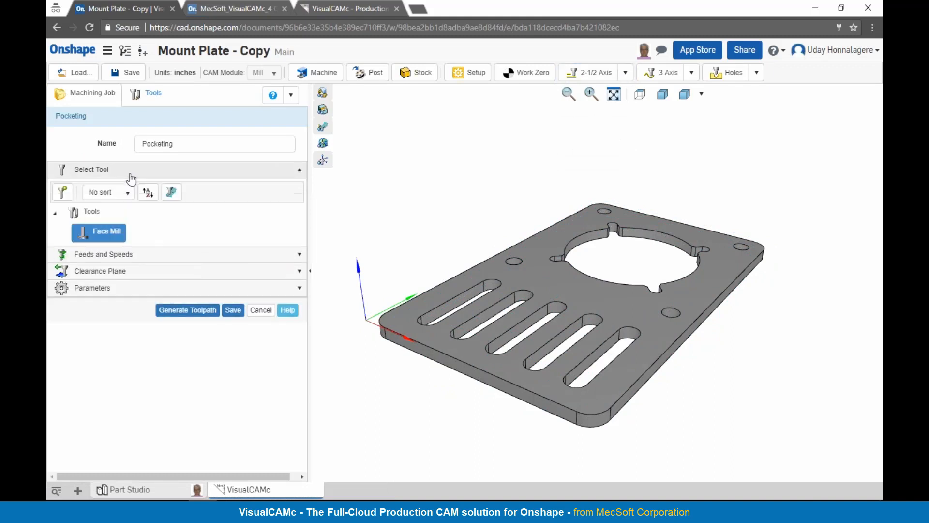
left_click(63, 192)
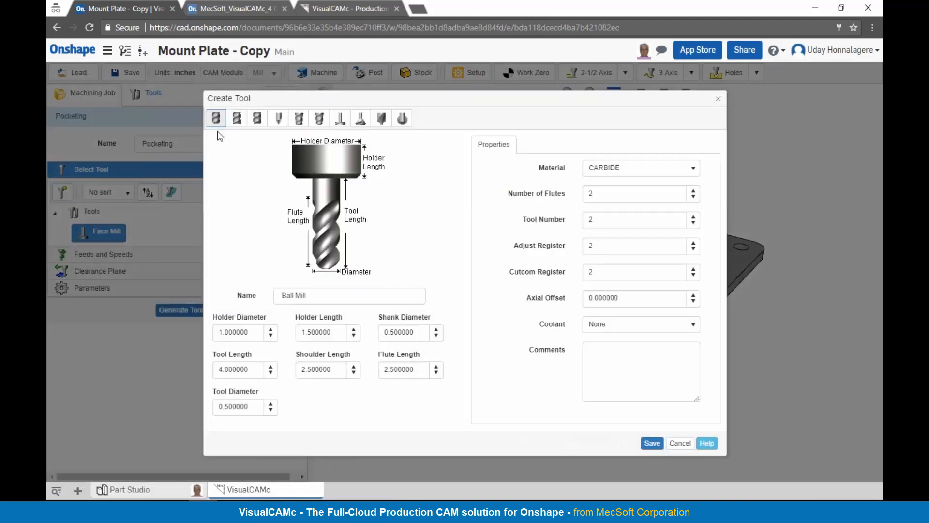
left_click(237, 118)
left_click(220, 369)
type("3")
key("Tab")
type("2.5")
key("Tab")
type("1")
left_click(652, 443)
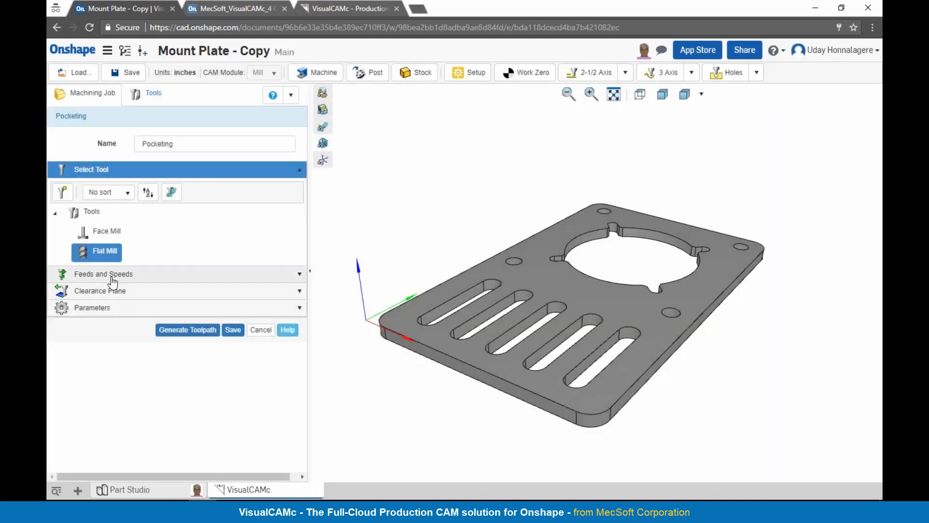
Step: Review the pocketing feeds and cut parameters, and select the top edge loop of the large circular opening as the region
left_click(110, 277)
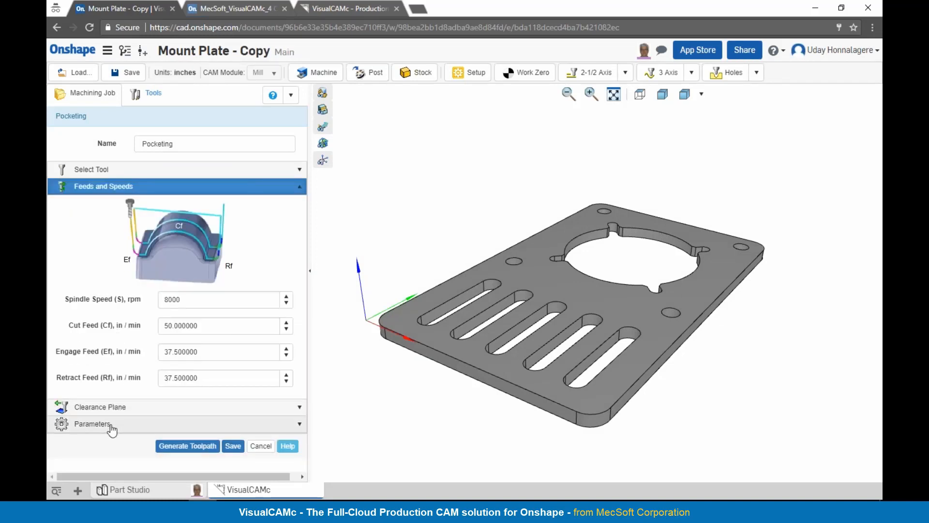
left_click(111, 425)
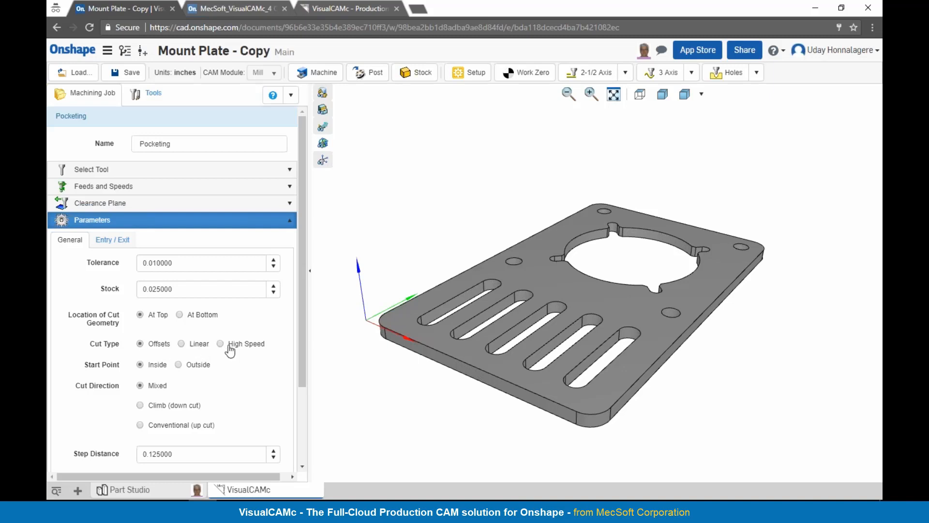
scroll(208, 375, "down", 2)
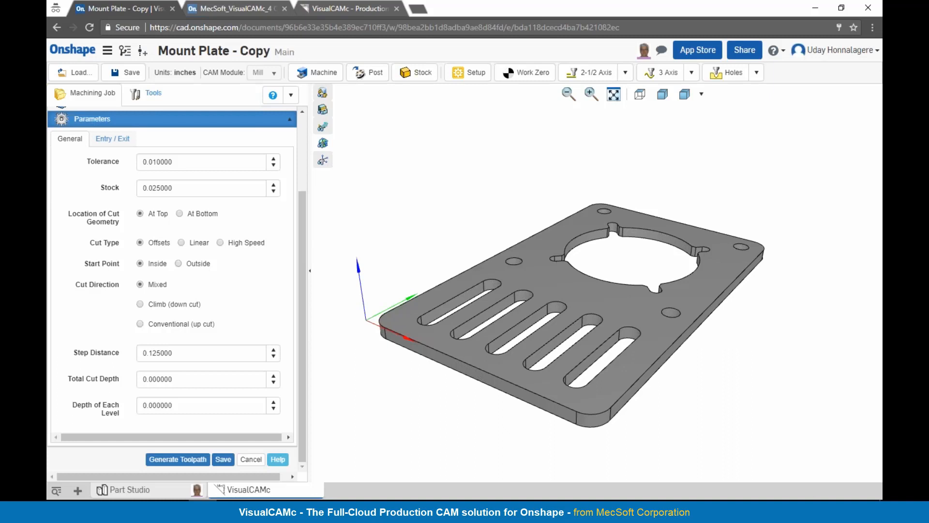
left_click(580, 241)
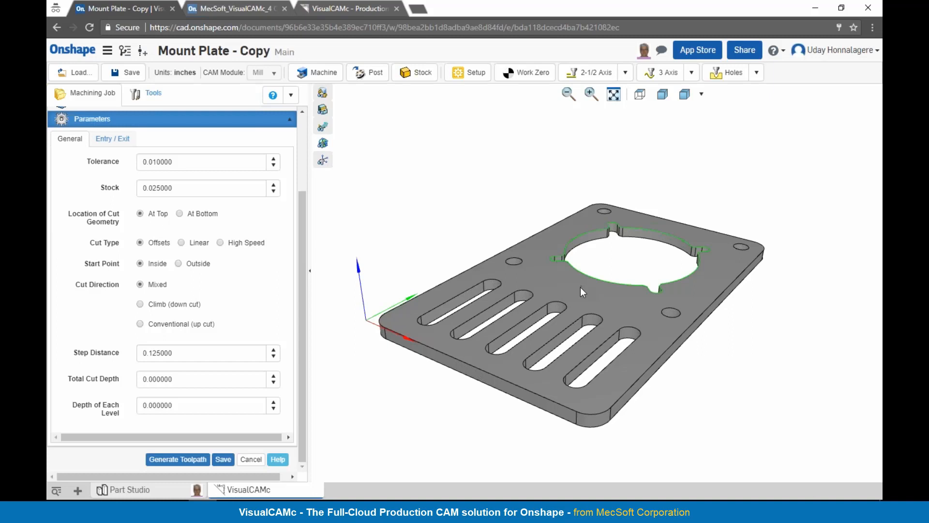
Step: Set the pocketing step distance to 0.3, total cut depth to 0.50 and depth of each level to 0.25, and generate the toolpath
left_click_drag(181, 350, 119, 347)
type("0.3")
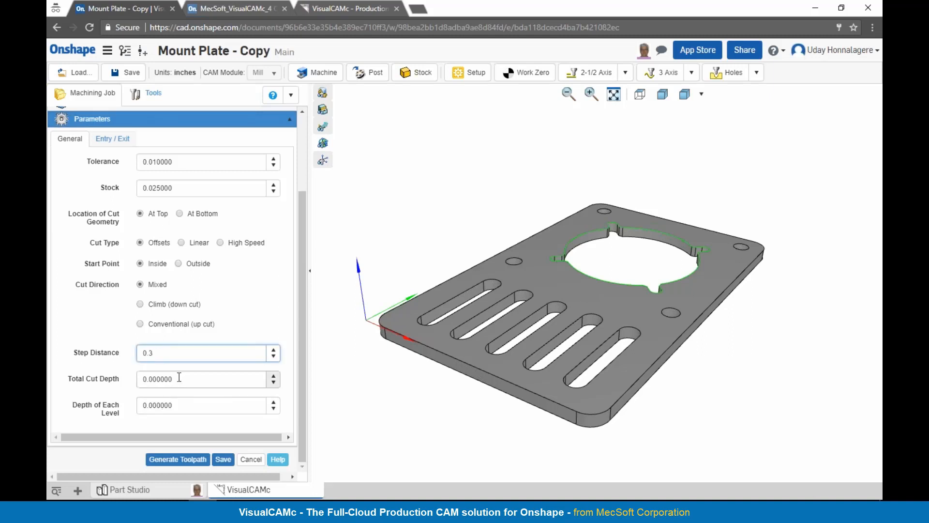
left_click(181, 378)
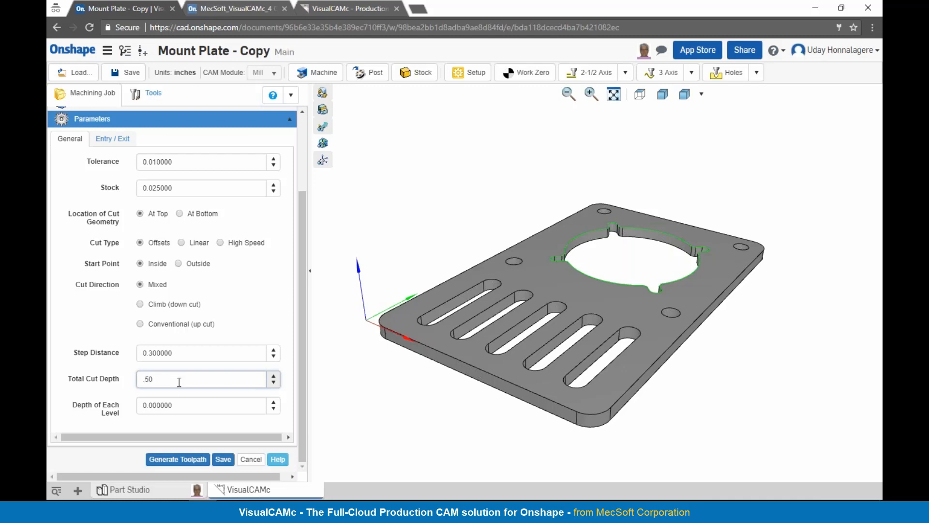
type(".50")
left_click(181, 405)
type(".25")
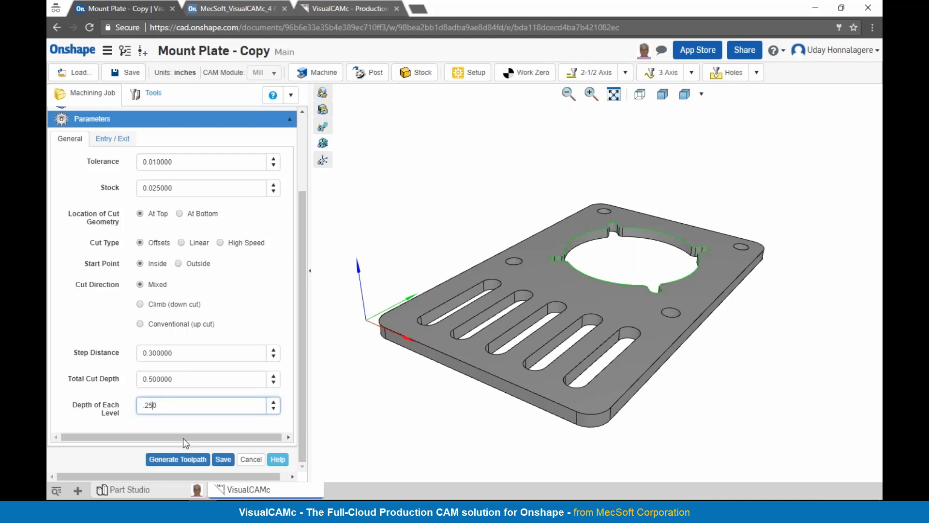
left_click(179, 461)
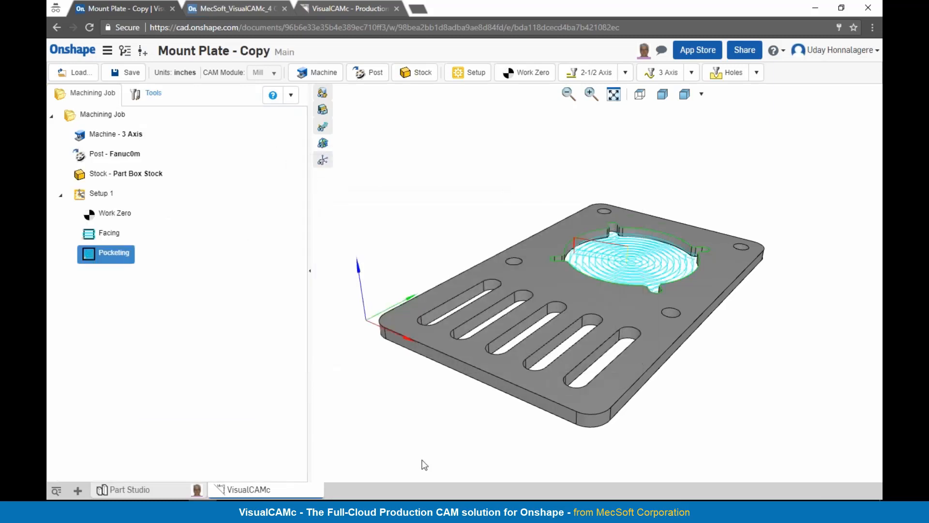
Step: Change the pocketing entry's engage motion to Path with a height of 0.2 and regenerate the toolpath
scroll(637, 220, "up", 5)
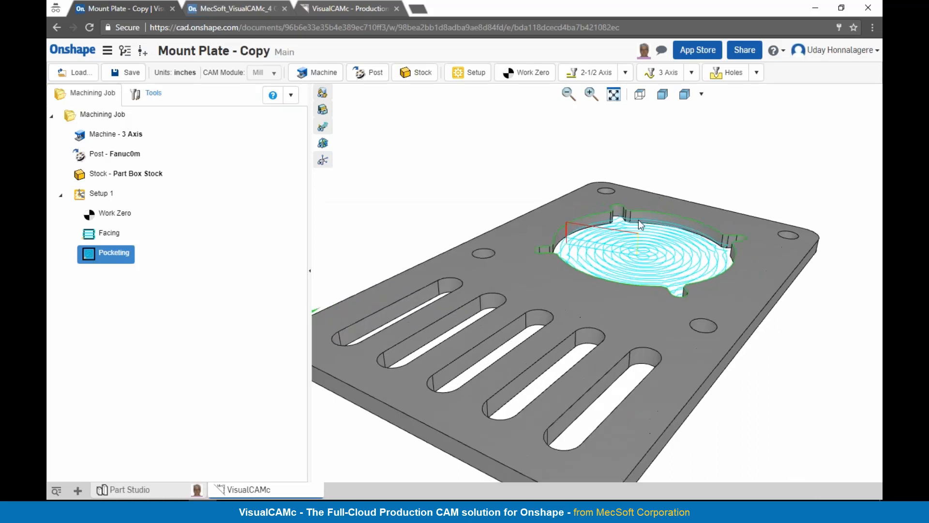
right_click_drag(627, 233, 658, 245)
right_click_drag(609, 272, 608, 278)
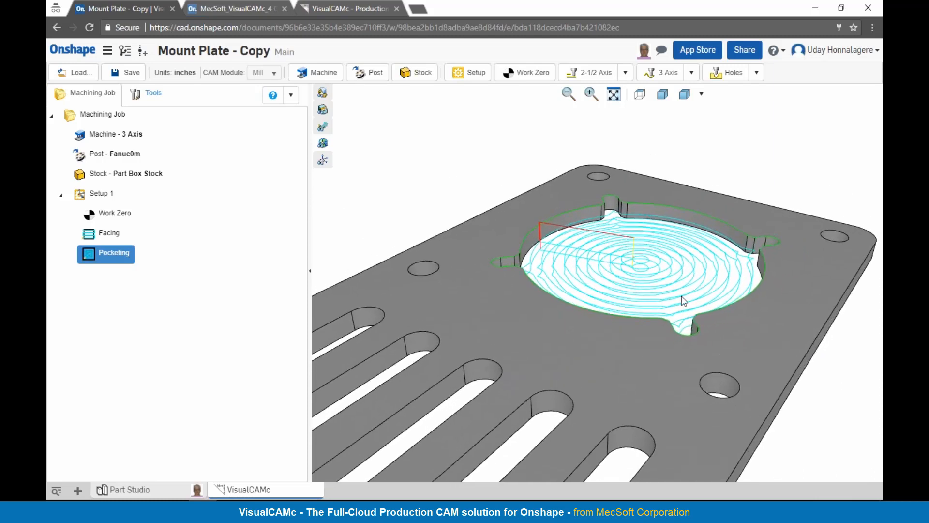
double_click(88, 258)
left_click(96, 223)
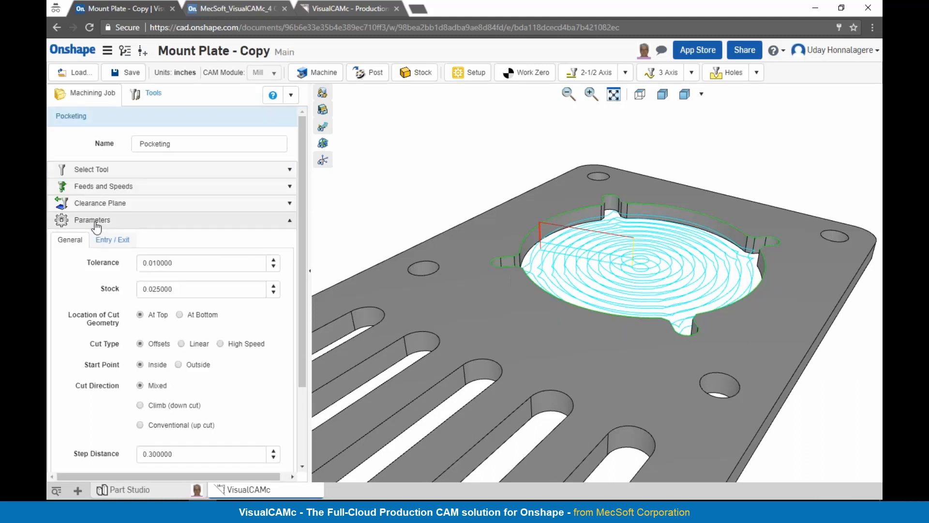
left_click(103, 241)
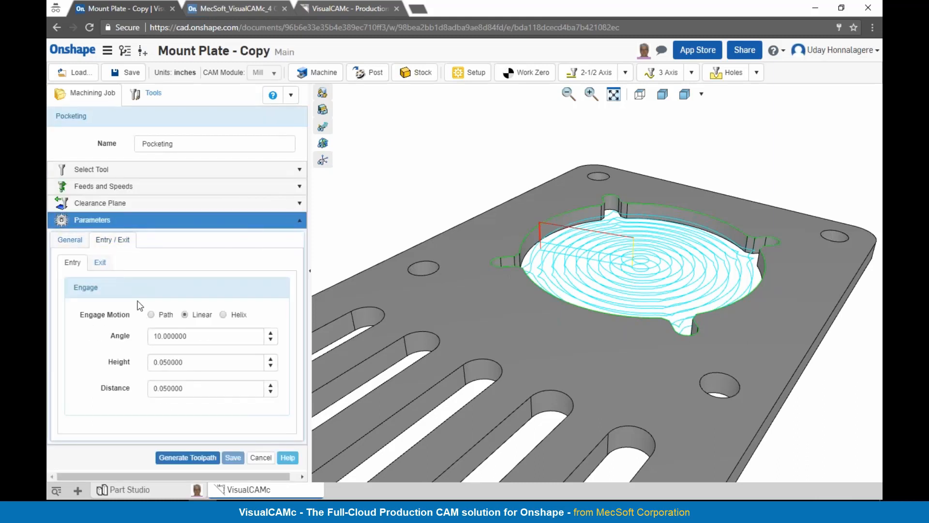
left_click(152, 314)
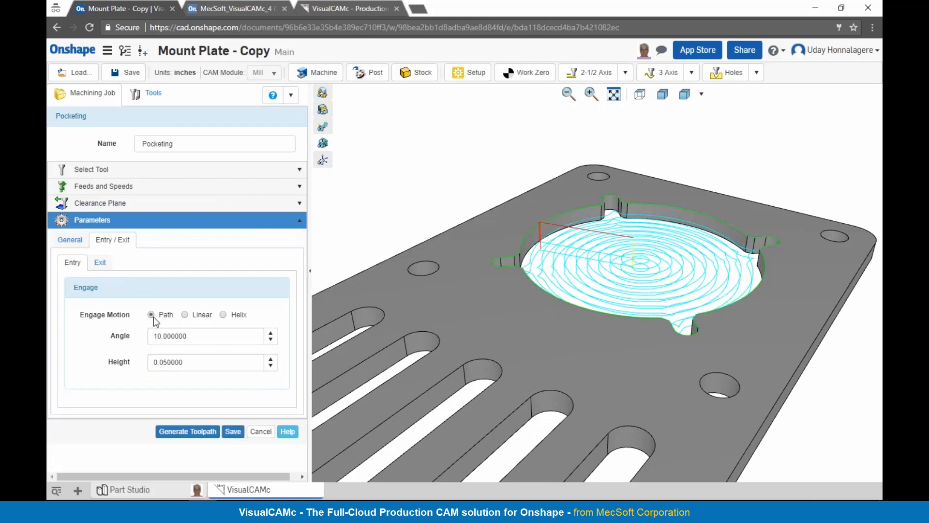
left_click(201, 362)
left_click_drag(201, 362, 126, 350)
type("0.2")
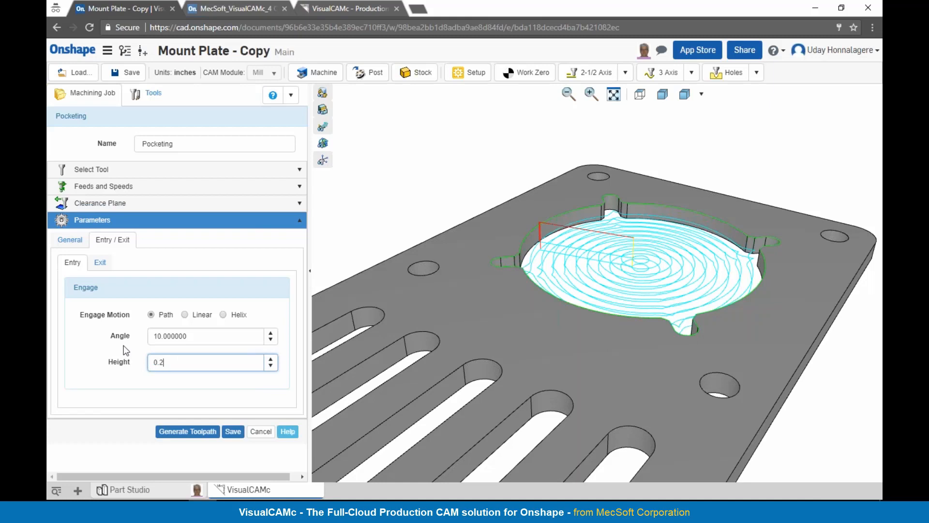
left_click(204, 432)
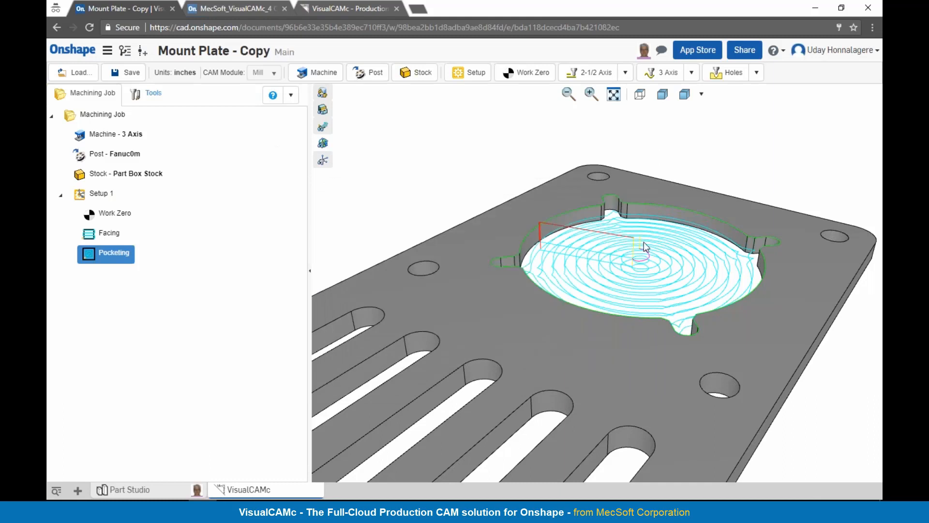
Step: Examine the pocketing toolpath's entry motion, simulate the operation and exit the simulation
scroll(645, 243, "up", 3)
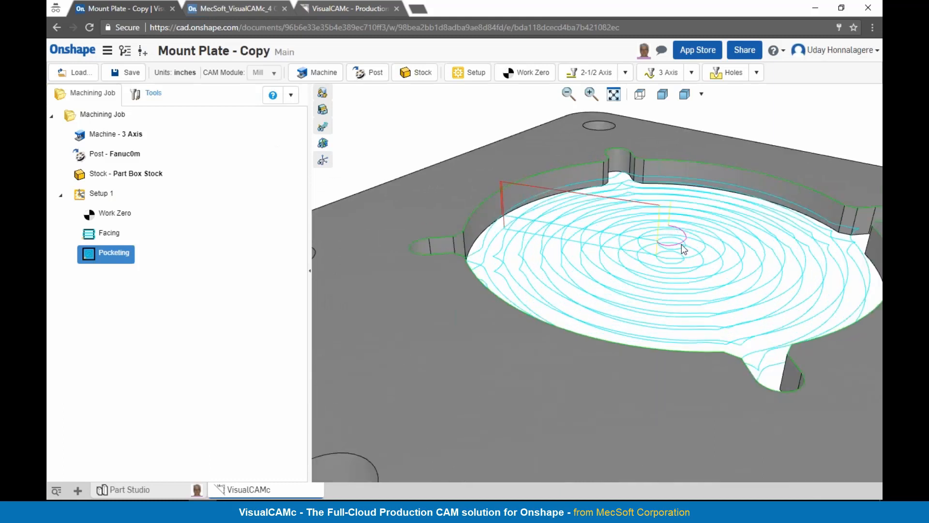
scroll(606, 226, "down", 5)
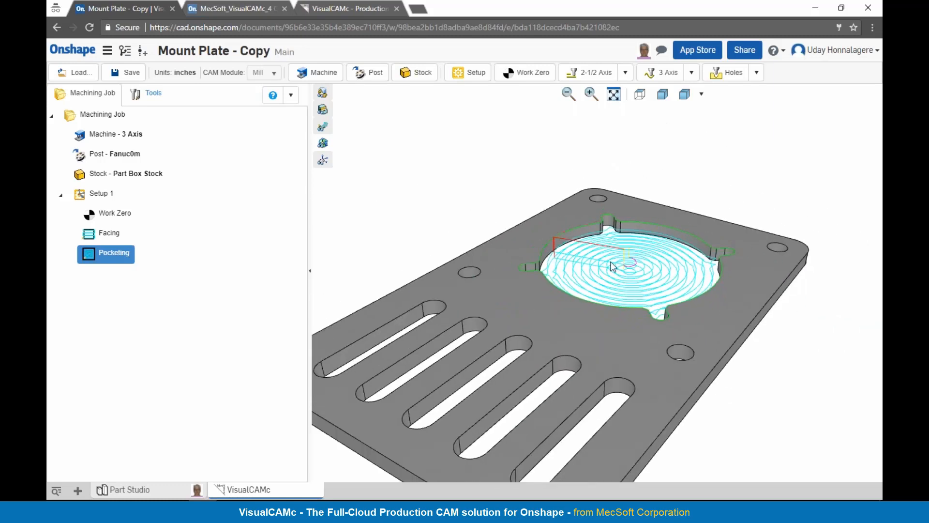
right_click(127, 263)
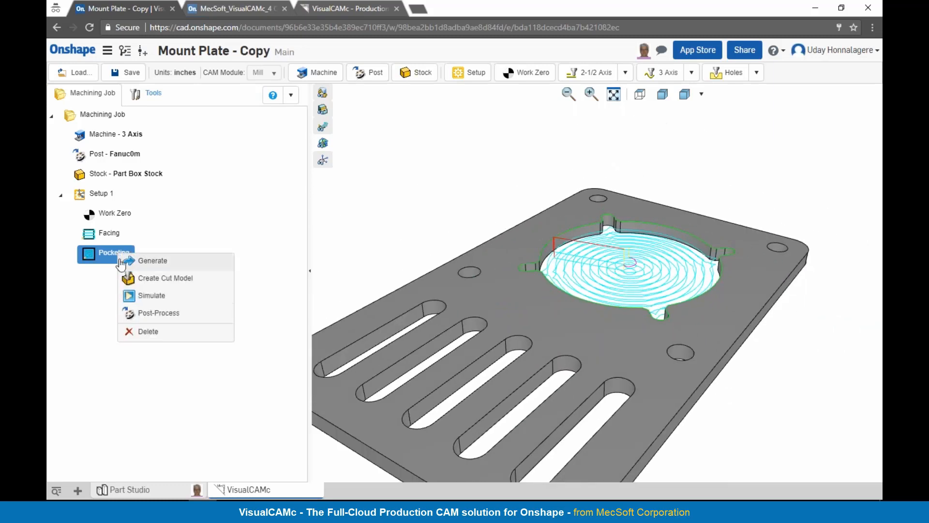
left_click(134, 296)
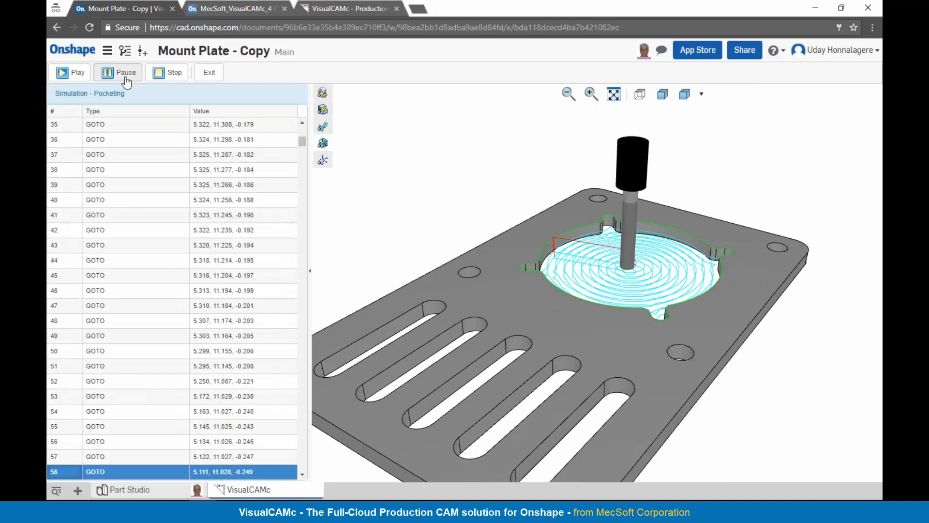
left_click(209, 73)
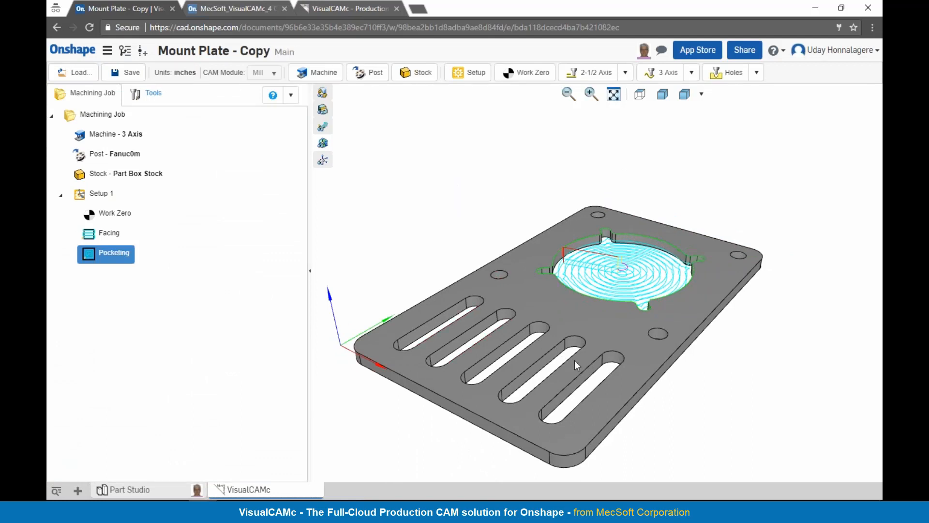
Step: Add a 2-1/2 axis profiling operation for the large circular opening and assign the Flat Mill as its tool
left_click(394, 228)
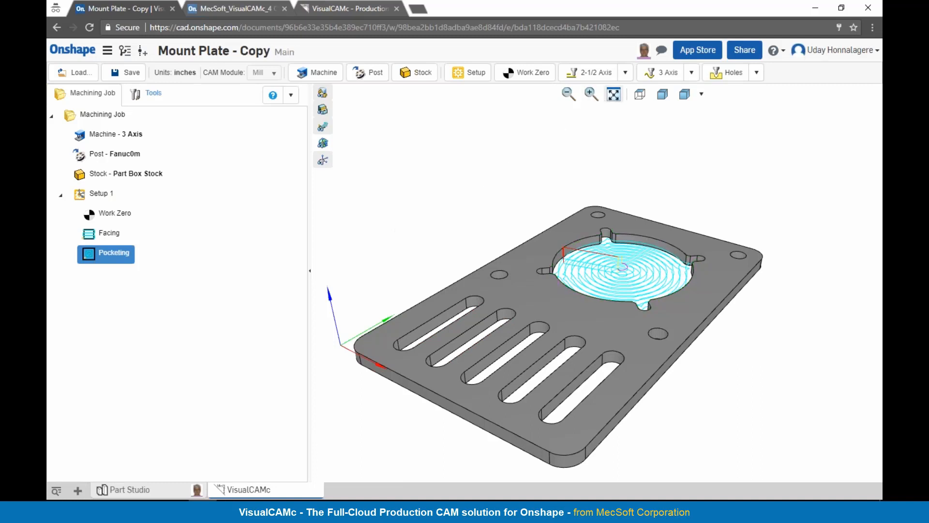
left_click(106, 254)
left_click(602, 74)
left_click(598, 134)
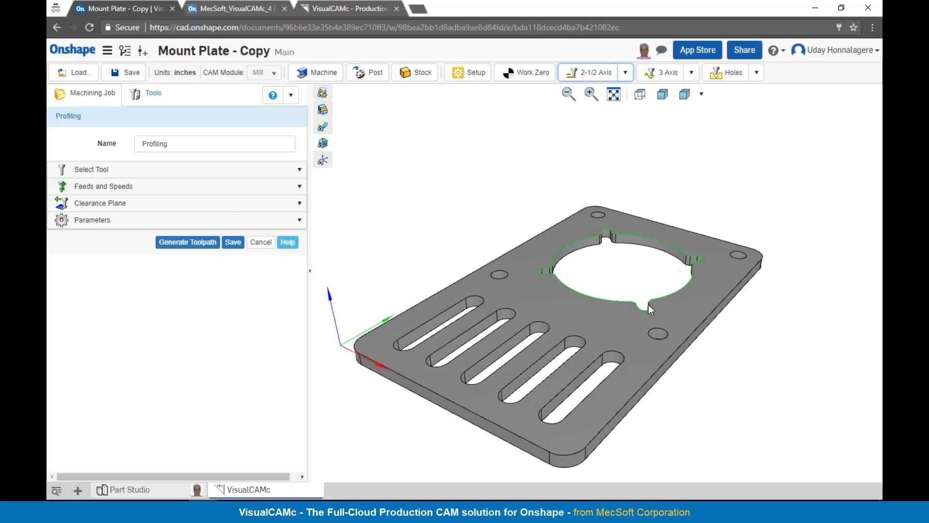
left_click(73, 169)
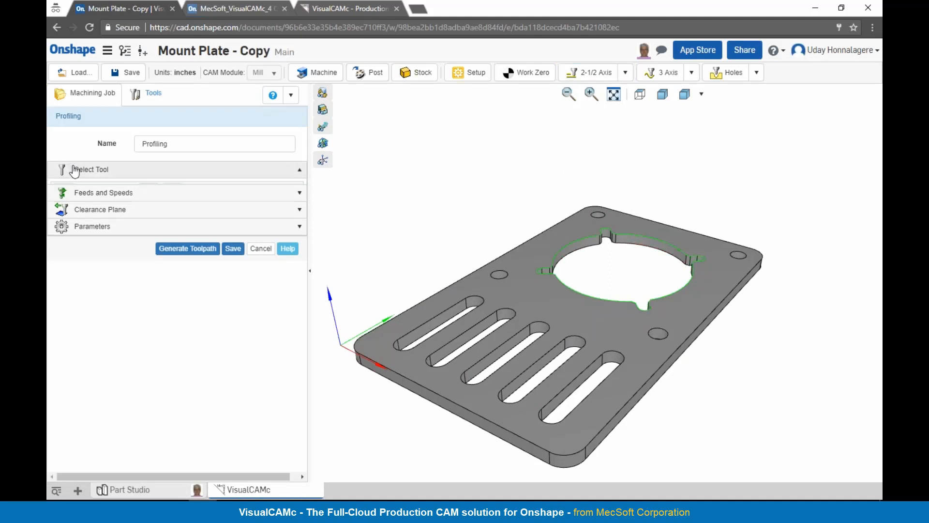
left_click(98, 232)
left_click(98, 251)
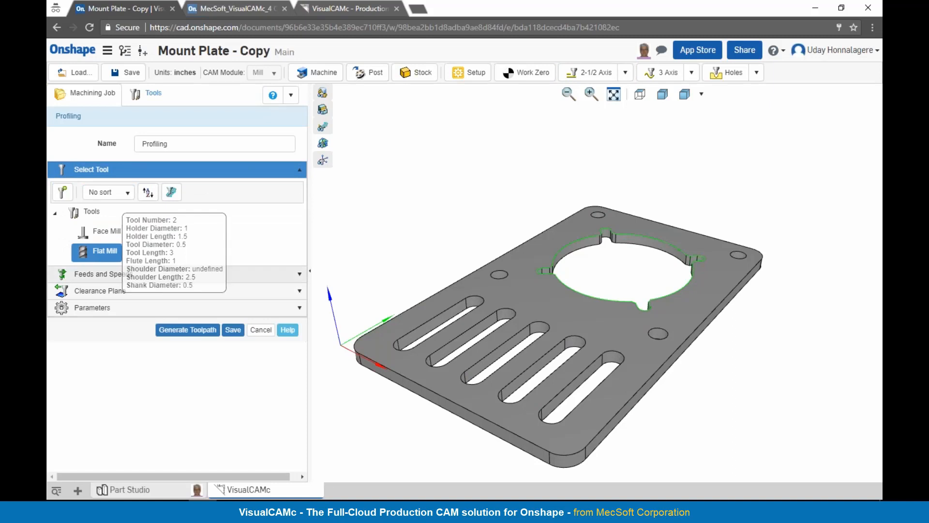
left_click(92, 308)
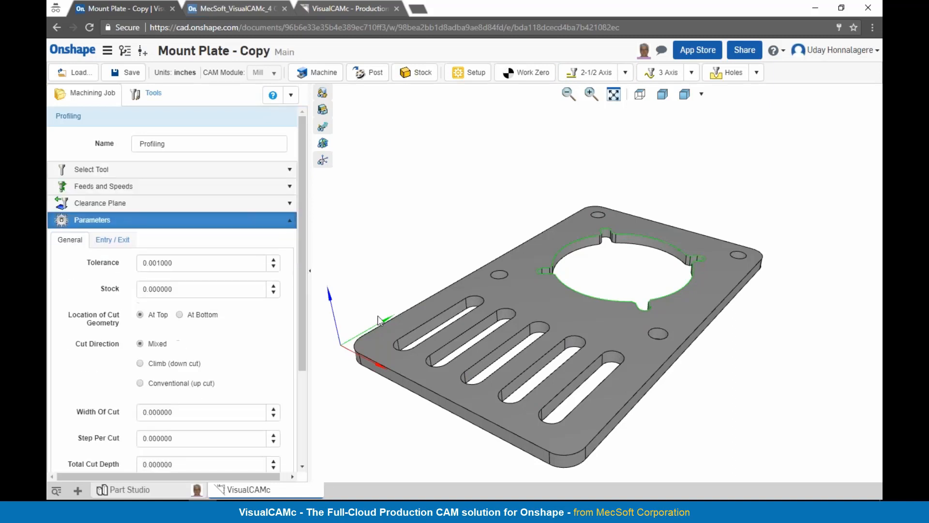
Step: Add the top edge loops of all five slots to the profiling operation's machining regions
left_click(436, 320)
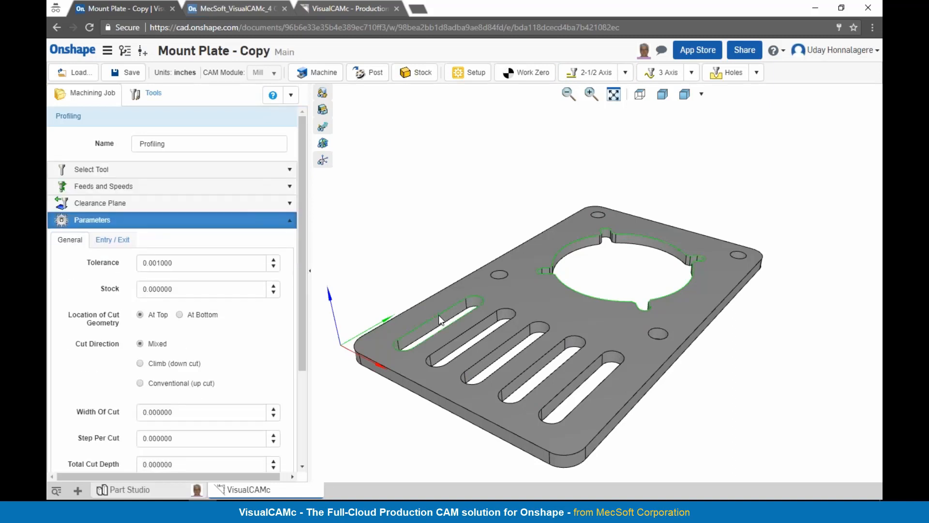
left_click(475, 328)
left_click(506, 344)
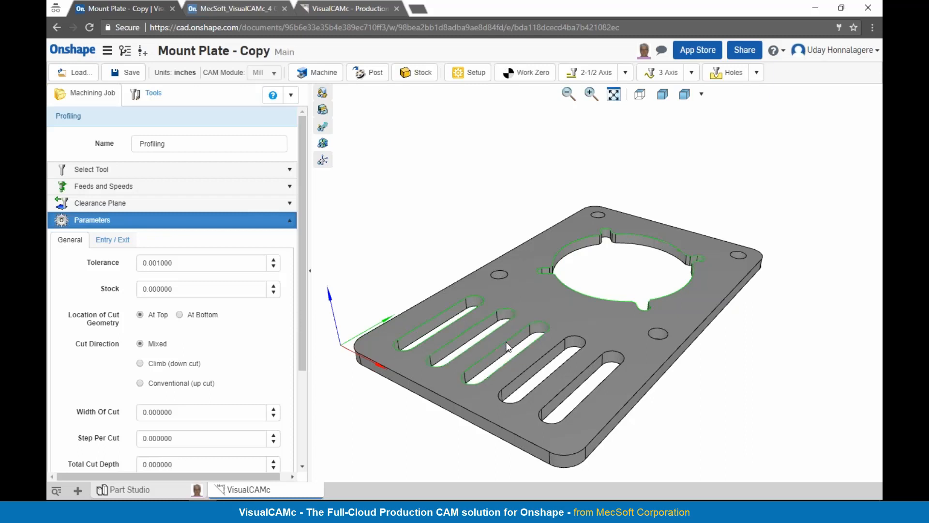
left_click(562, 366)
left_click(582, 374)
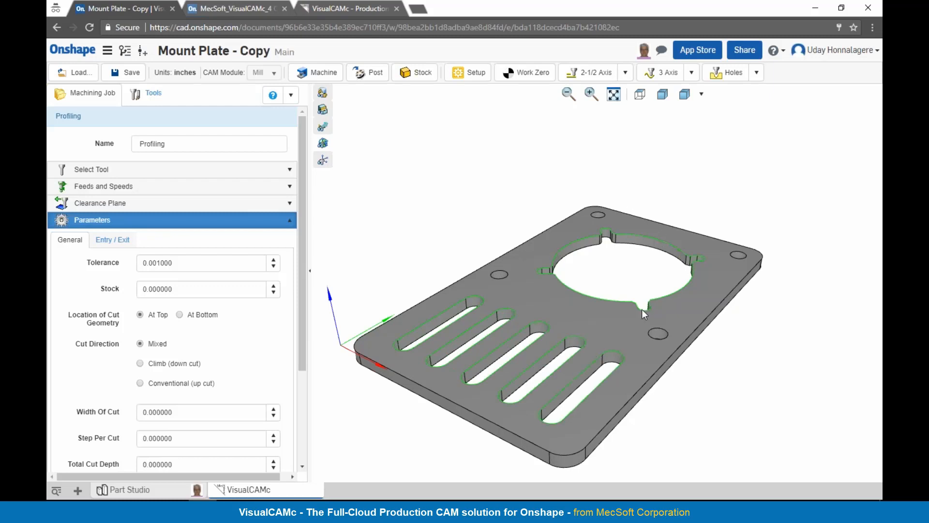
Step: Set profiling to climb cut, total cut depth 0.5, depth of each level 0.25, inside of closed curves, and generate the toolpath
left_click(151, 367)
scroll(165, 408, "down", 3)
left_click(178, 347)
type("0.5")
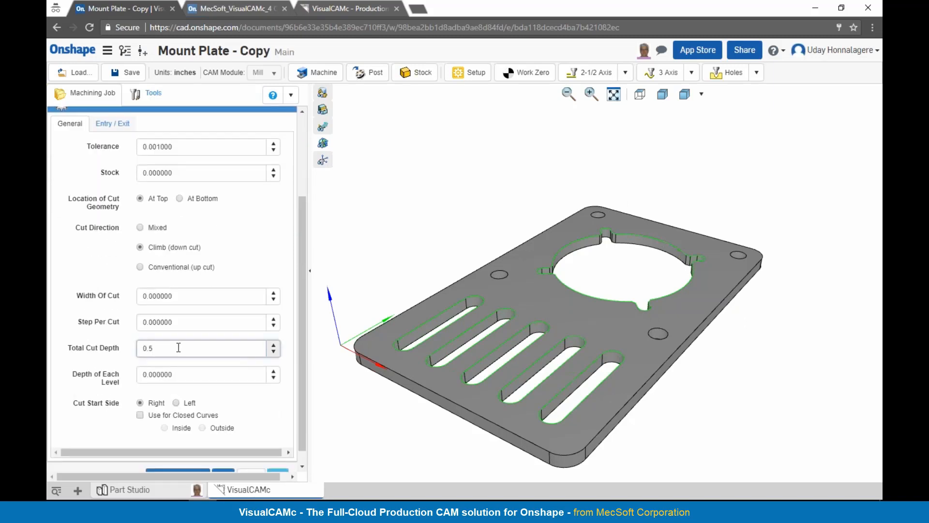
left_click(182, 375)
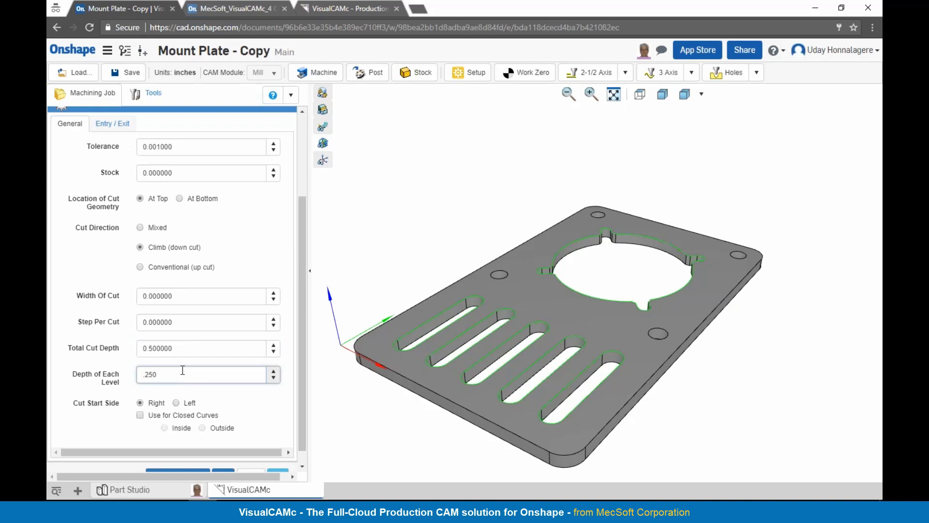
left_click(179, 415)
scroll(175, 437, "down", 1)
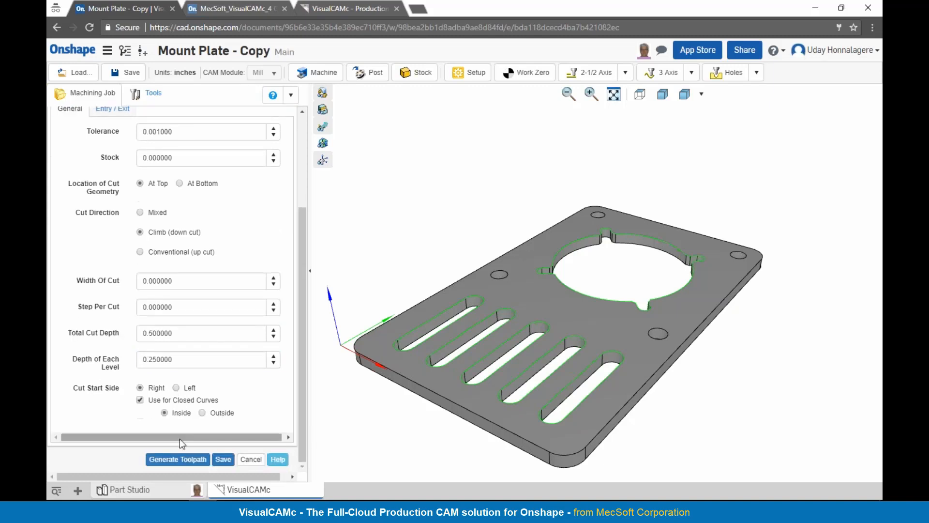
left_click(180, 458)
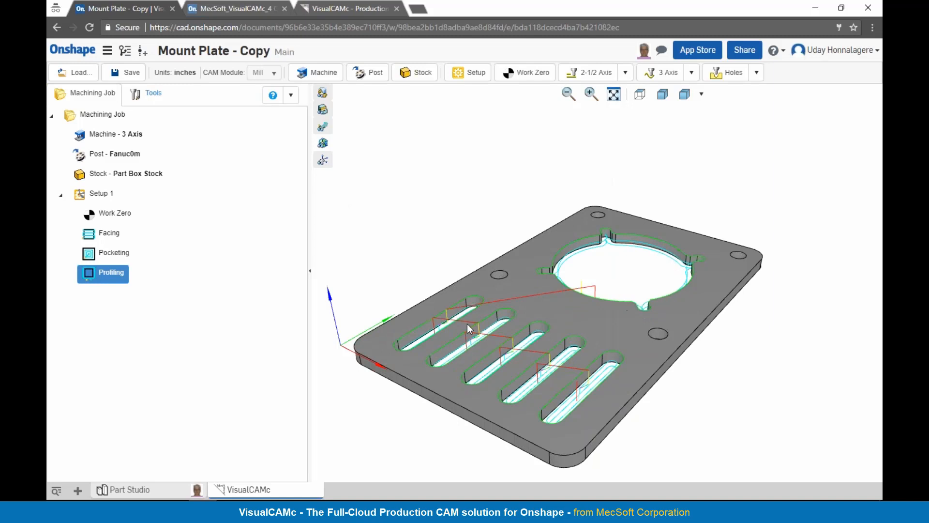
mouse_move(575, 360)
right_mouse_down()
mouse_move(585, 367)
mouse_move(572, 359)
right_mouse_up()
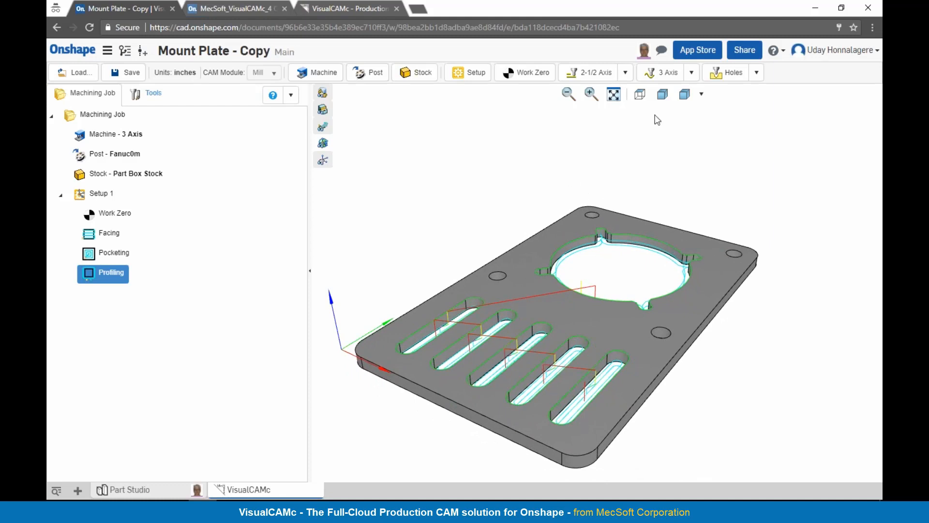
Step: Add a drilling operation and start a new drill for it with a tool diameter of 0.75
left_click(726, 74)
left_click(748, 97)
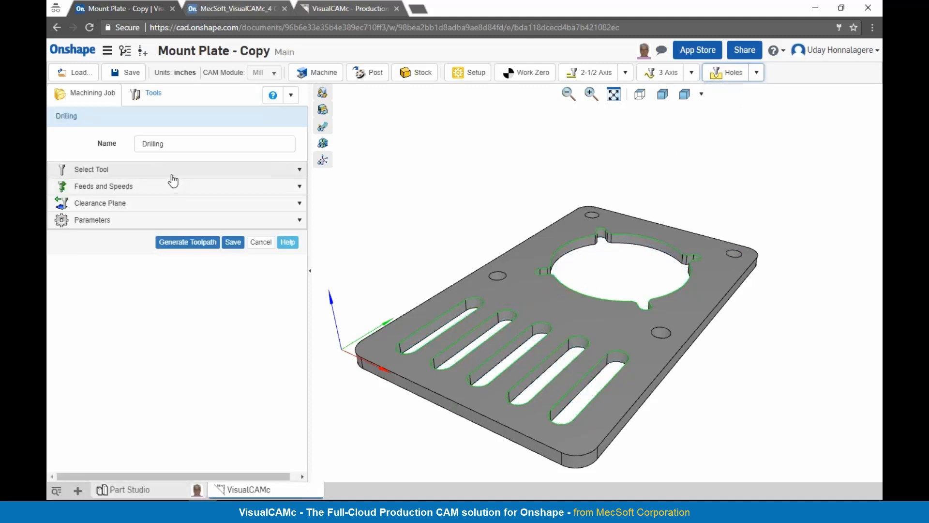
left_click(170, 175)
left_click(62, 192)
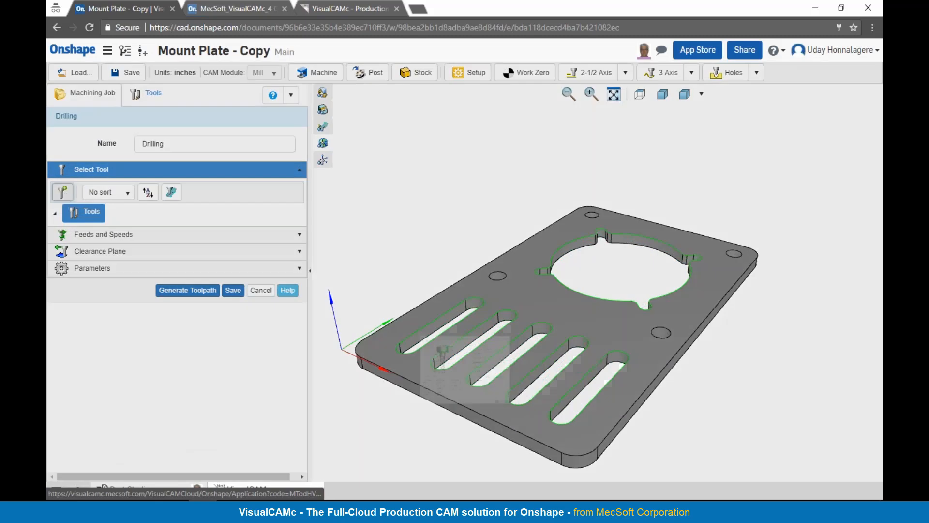
left_click_drag(251, 424, 207, 421)
type("0.75")
key("Tab")
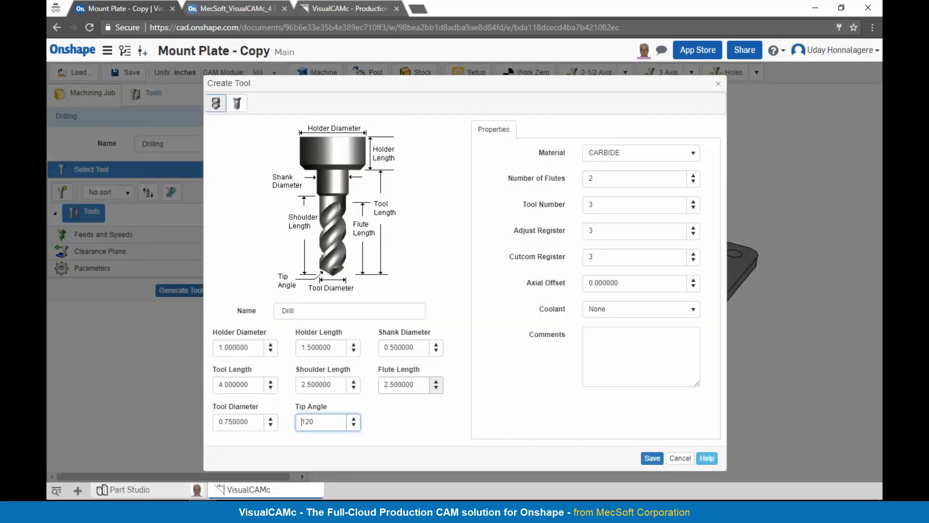
Step: Set the drill's shank diameter to 0.75 and tool length to 3, and save the tool
left_click(383, 346)
type("0.75")
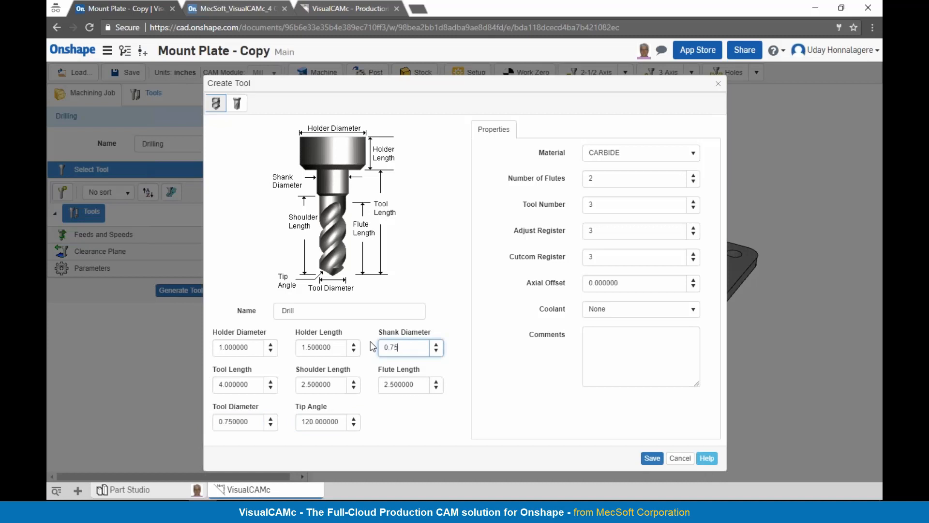
left_click(247, 384)
type("3")
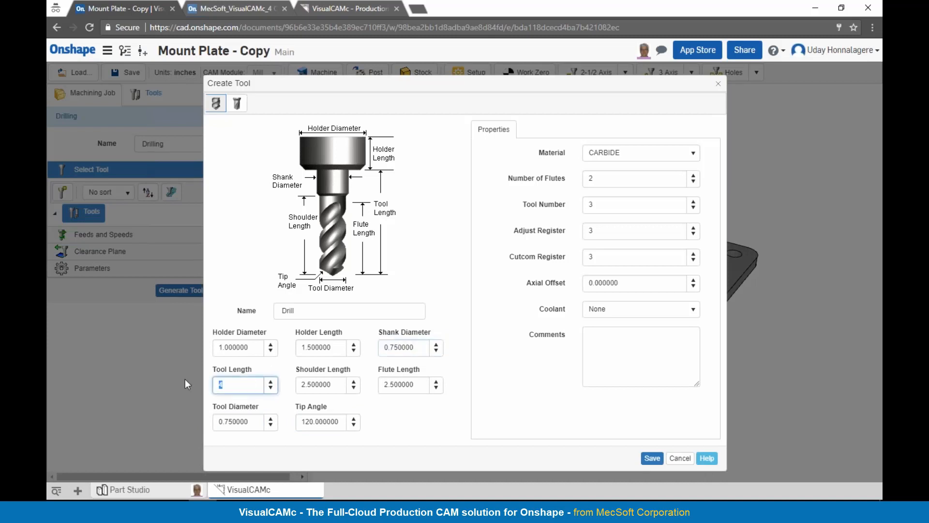
left_click(652, 457)
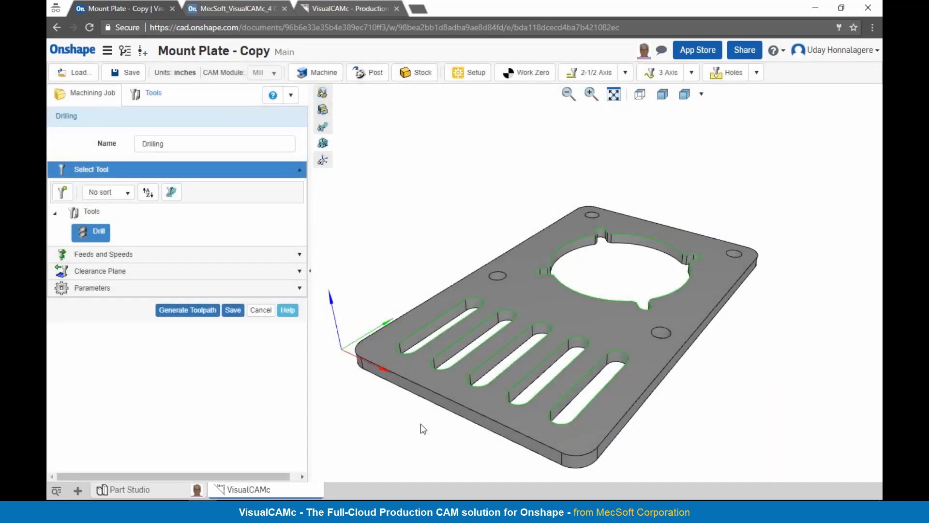
Step: Select the four round holes, include the tool tip in the 0.5 drill depth, and generate the drilling toolpath
left_click(150, 255)
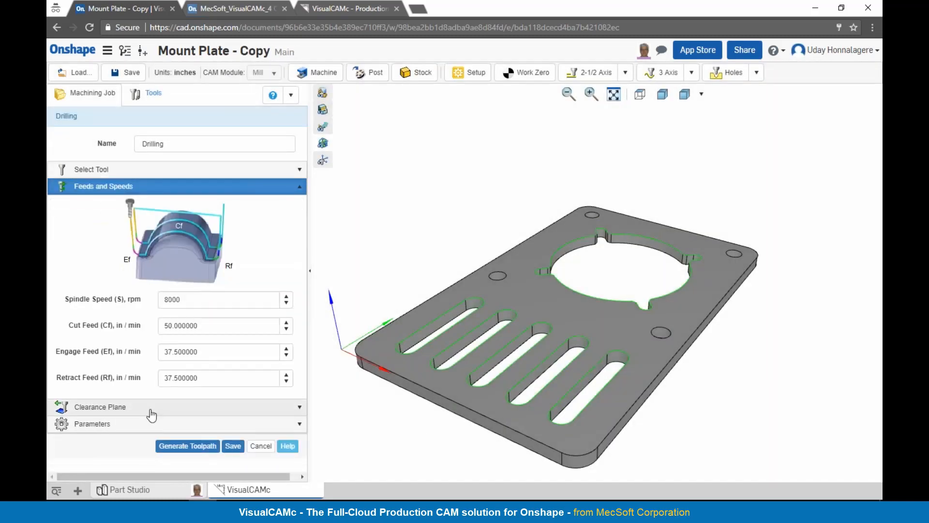
left_click(150, 410)
left_click(144, 461)
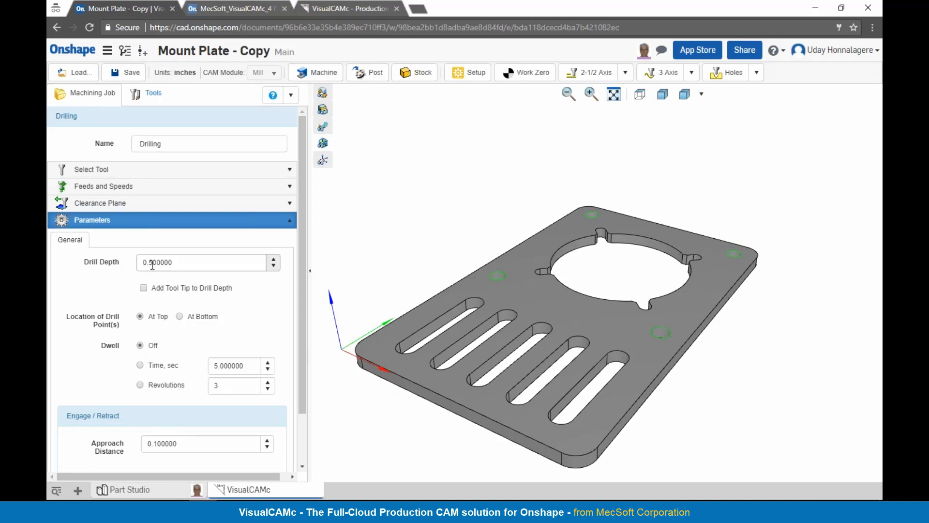
left_click(144, 289)
scroll(220, 302, "down", 2)
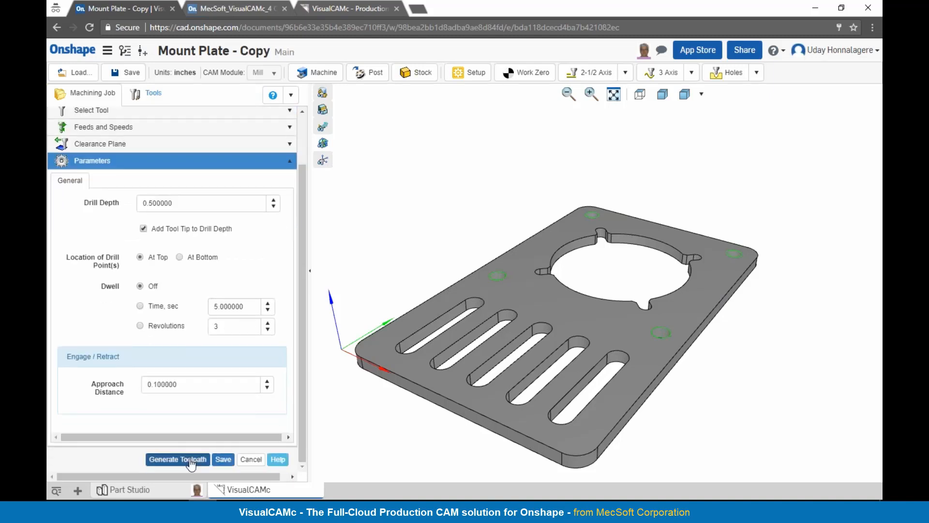
left_click(191, 462)
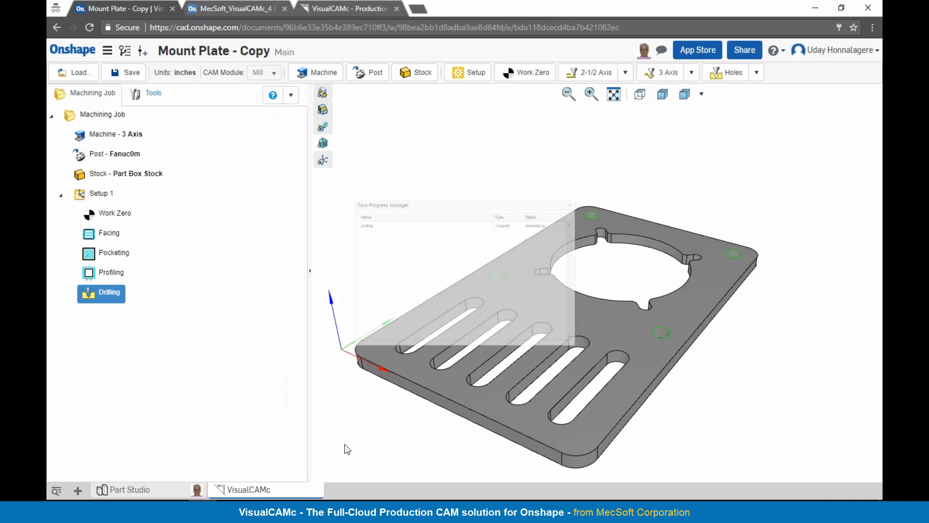
Step: Inspect the drilling toolpath on the plate, simulate the drilling operation and exit the simulation
right_click_drag(484, 449, 492, 435)
right_click_drag(527, 344, 537, 382)
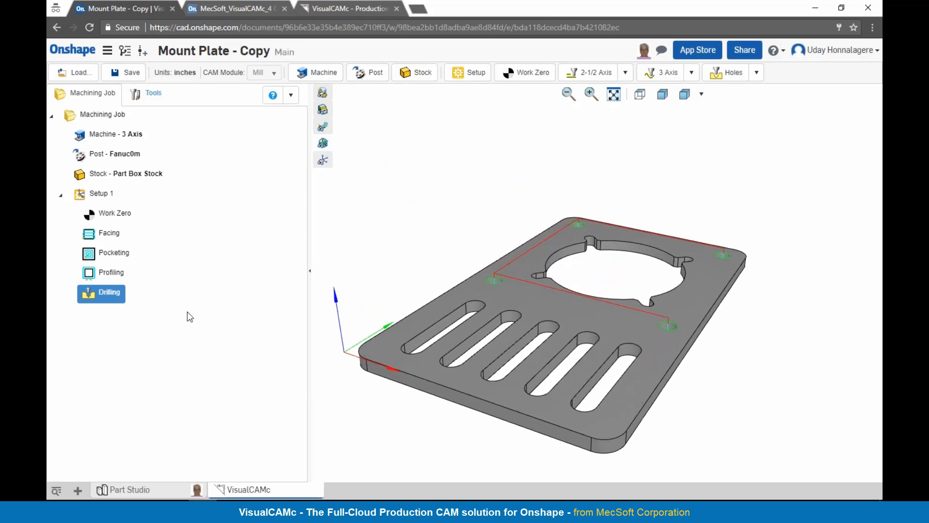
right_click(106, 294)
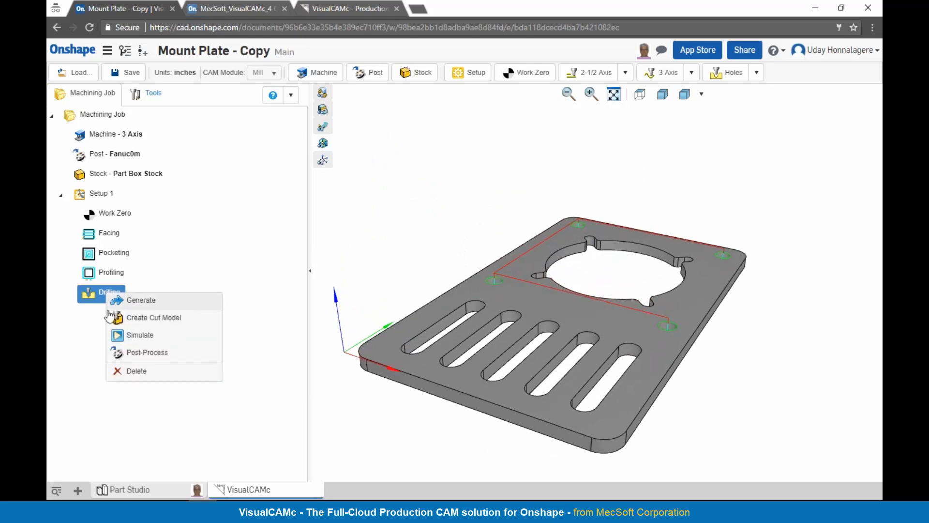
left_click(140, 335)
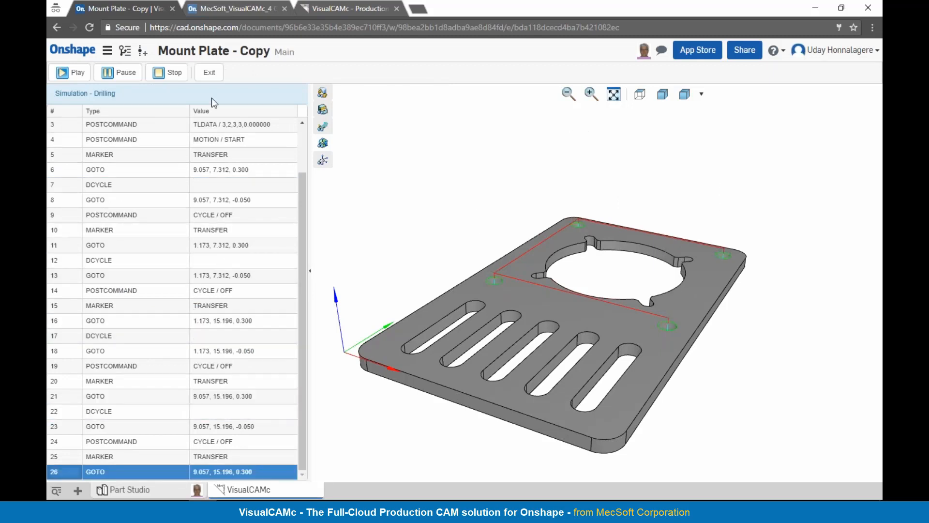
left_click(211, 77)
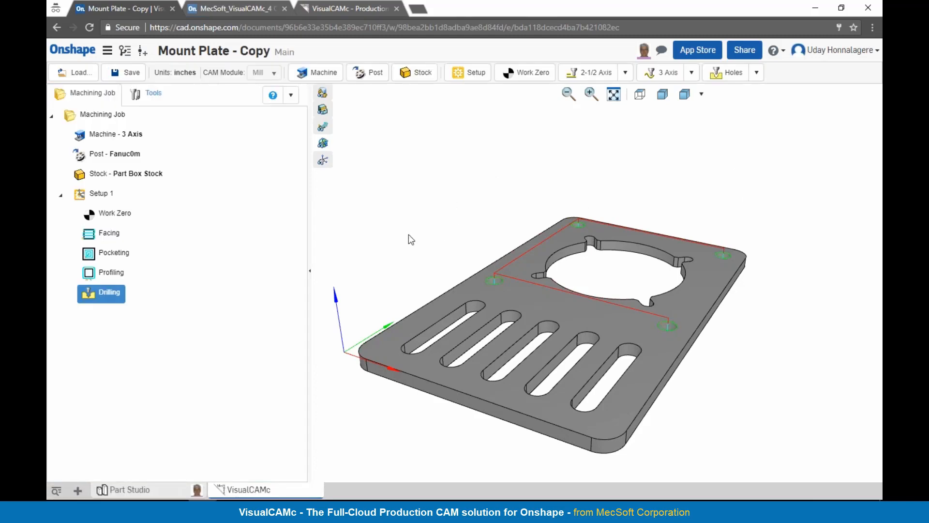
Step: Post-process all operations of Setup 1 into an NC file
left_click(80, 196)
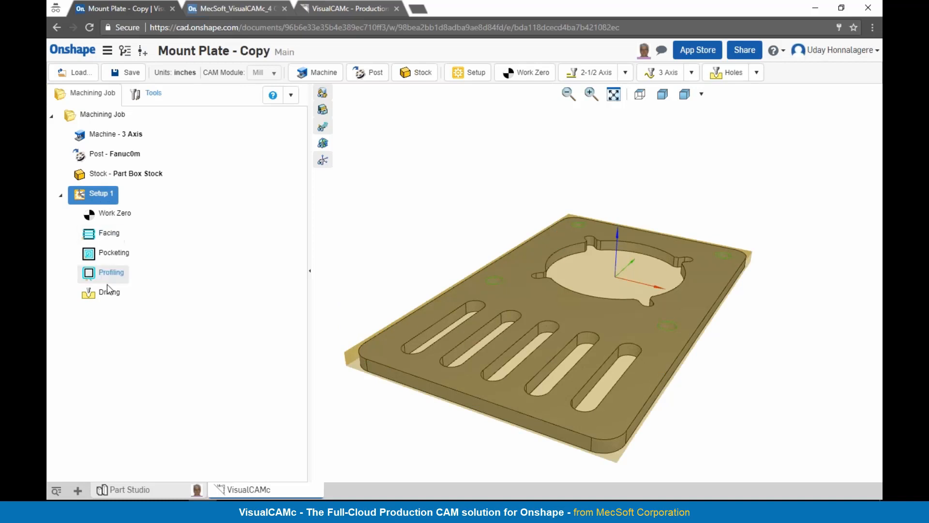
right_click(110, 202)
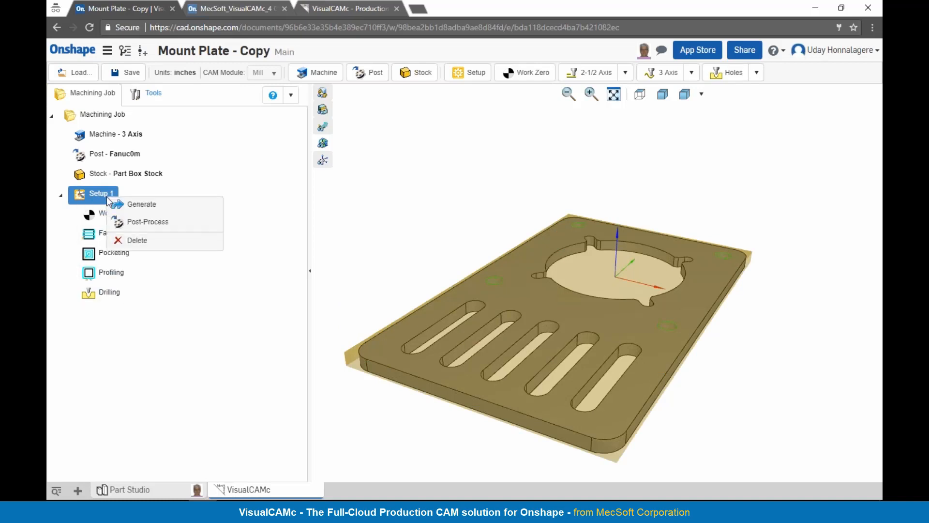
left_click(128, 225)
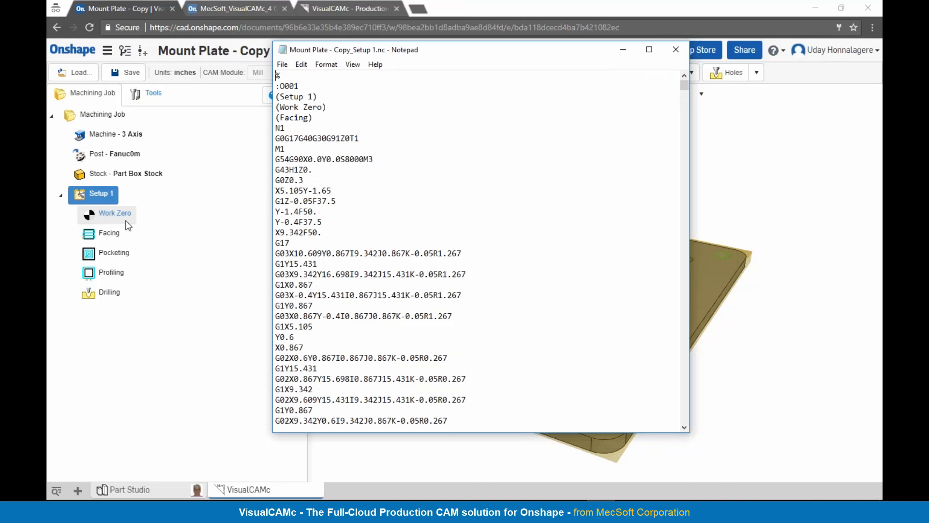
Step: Review the posted G-code for Setup 1 from the header through the toolpath moves, and close the file
mouse_move(684, 86)
left_mouse_down()
mouse_move(683, 96)
mouse_move(681, 87)
left_mouse_up()
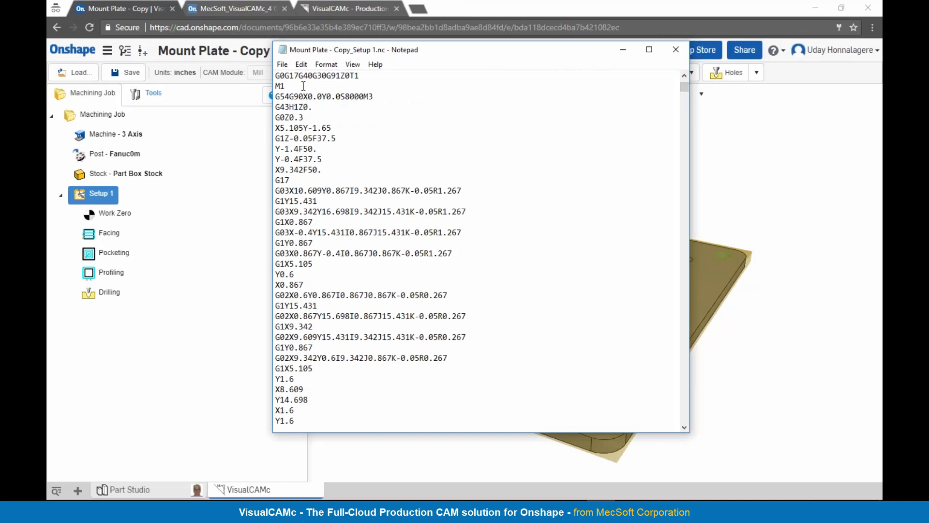
scroll(361, 123, "up", 2)
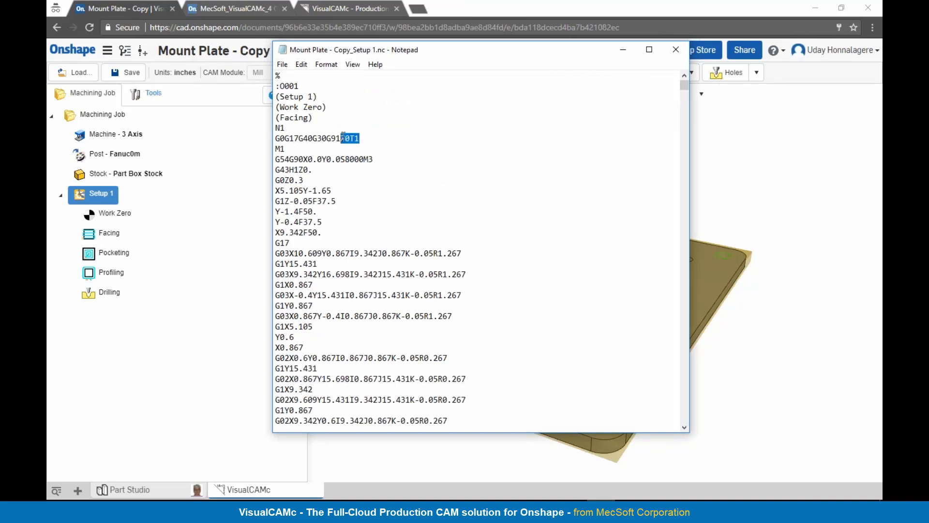
left_click_drag(685, 92, 687, 195)
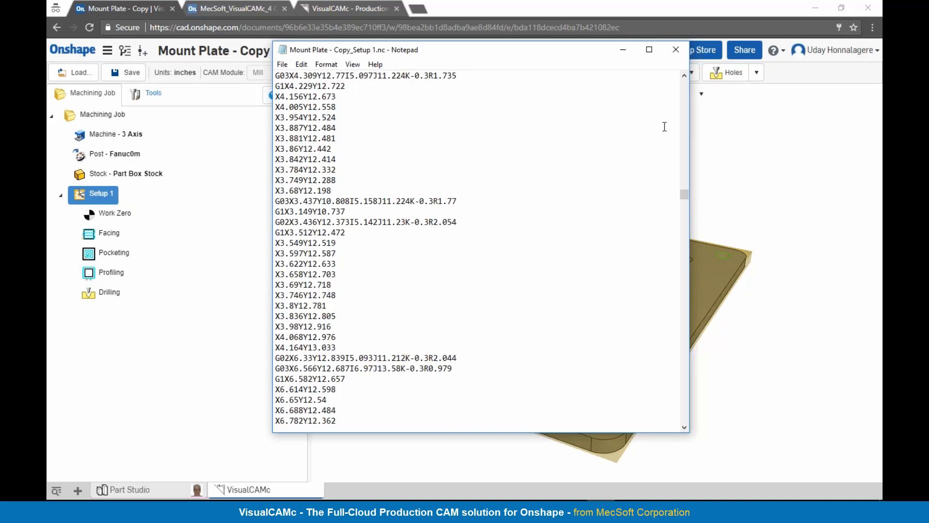
left_click(675, 50)
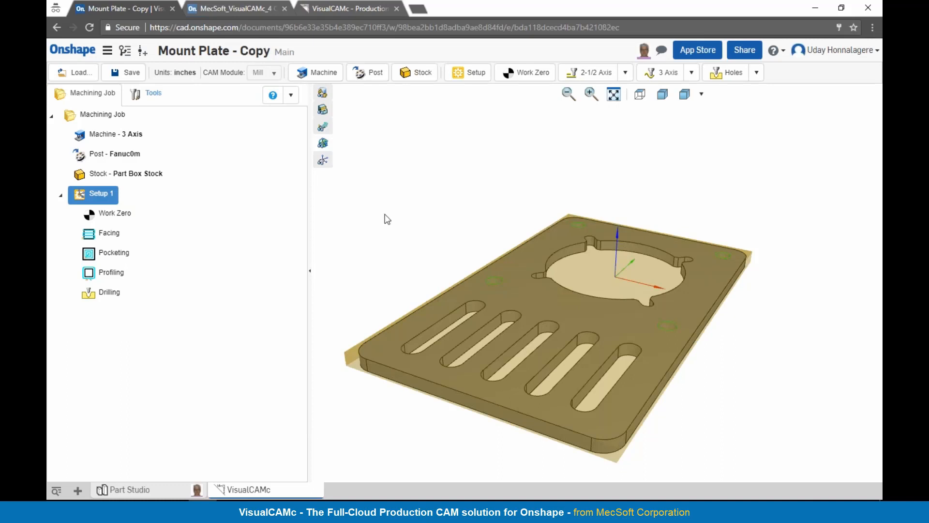
Step: Switch to the MecSoft_VisualCAMc_4 Cavity Tray - Copy document and inspect the tray's cavities
left_click(225, 10)
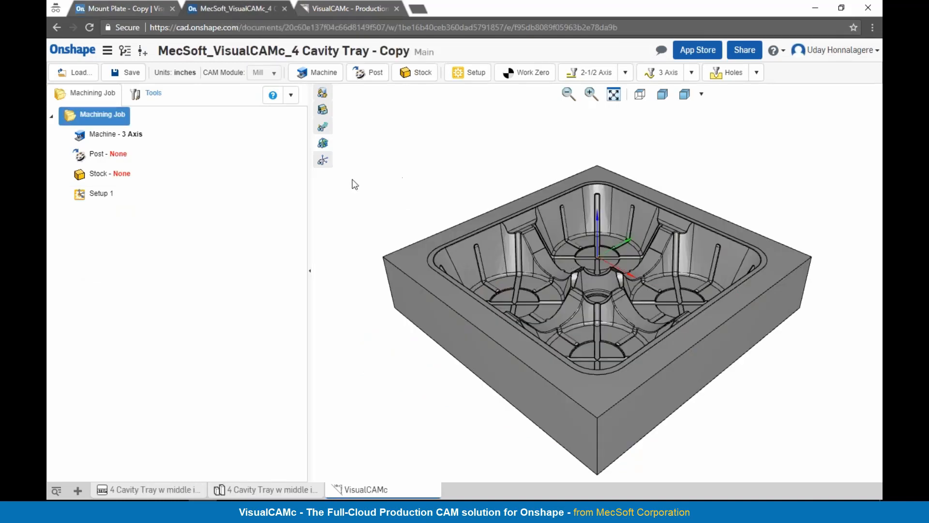
mouse_move(589, 277)
right_mouse_down()
mouse_move(596, 289)
mouse_move(588, 292)
mouse_move(590, 276)
mouse_move(576, 294)
mouse_move(573, 285)
mouse_move(588, 276)
right_mouse_up()
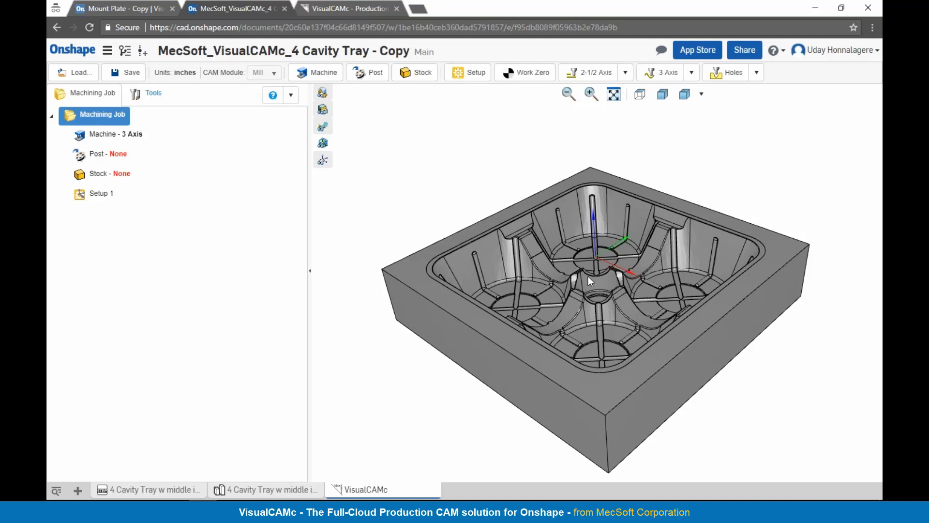
Step: Set the machine's cutting direction to World Z and accept the loss of generated data
mouse_move(626, 318)
right_mouse_down()
mouse_move(629, 333)
mouse_move(609, 323)
mouse_move(647, 312)
mouse_move(628, 309)
mouse_move(628, 318)
right_mouse_up()
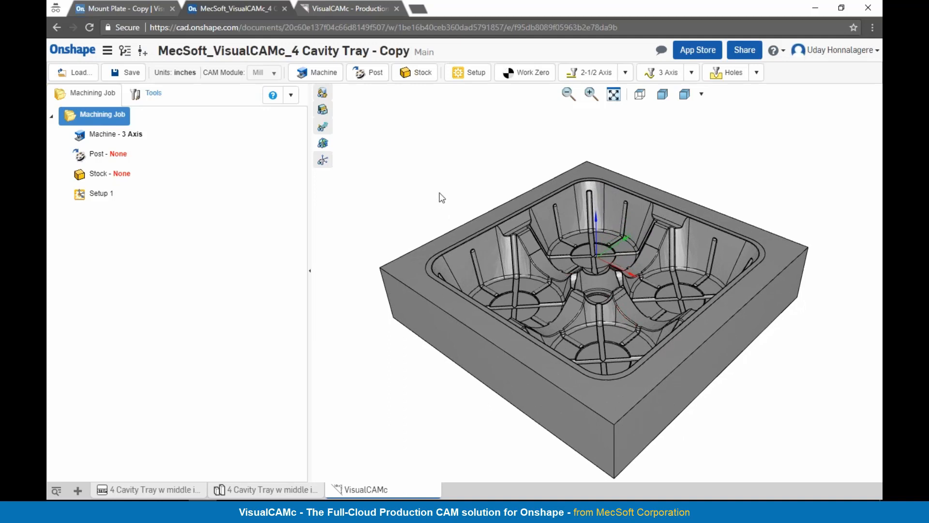
left_click(323, 83)
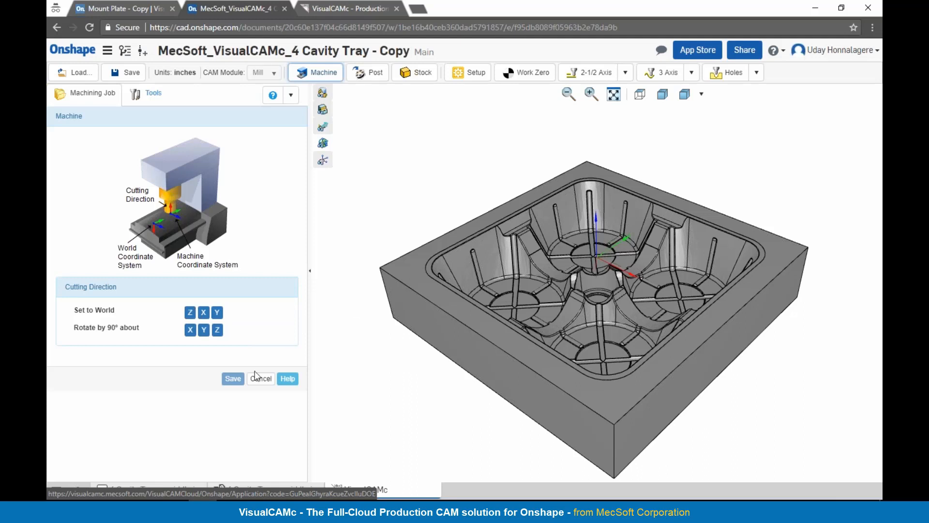
left_click(190, 313)
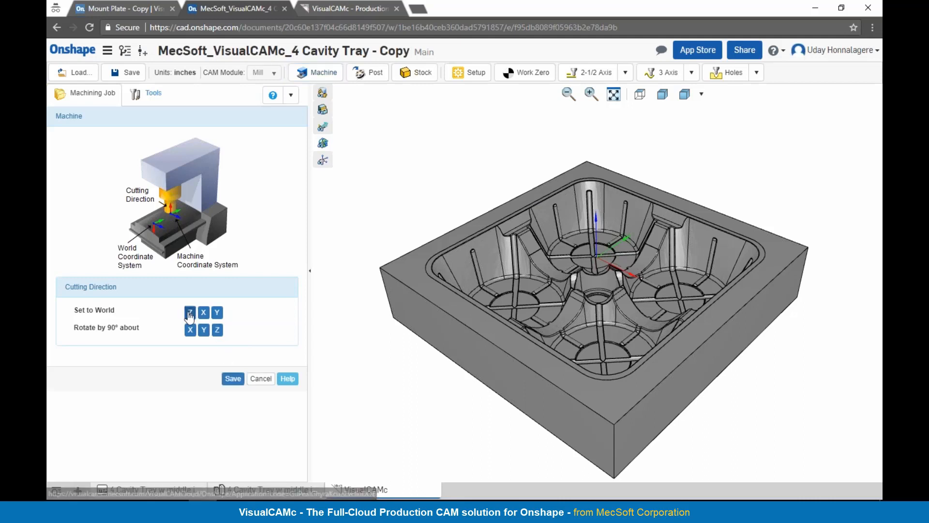
left_click(232, 378)
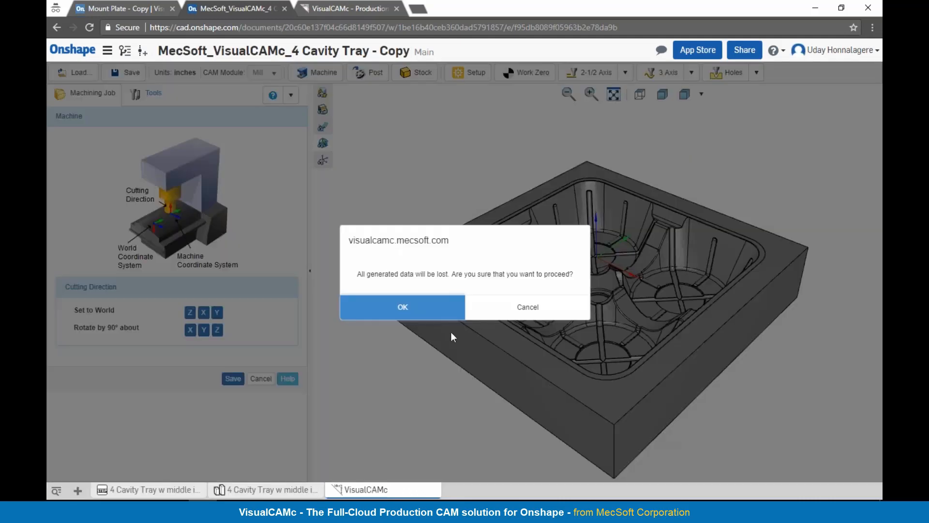
left_click(428, 314)
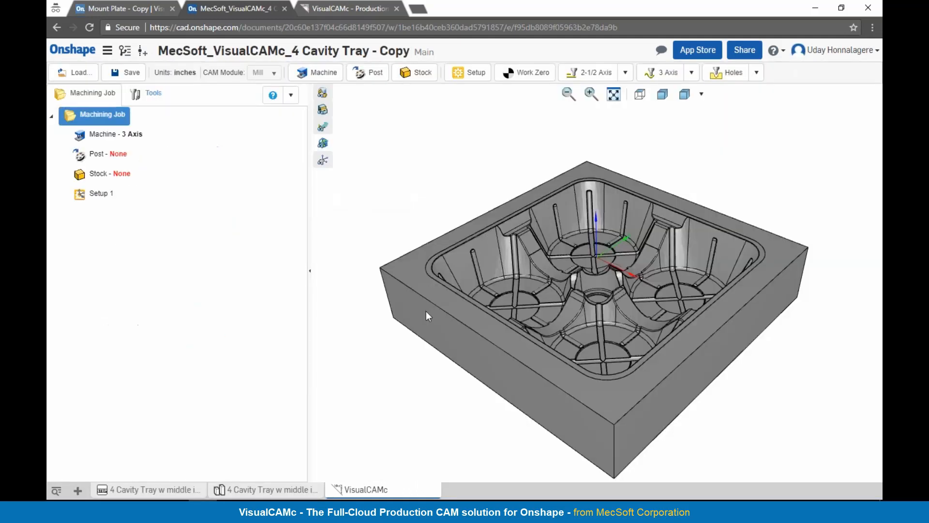
Step: Choose Fadal as the post-processor for the machining job
left_click(373, 73)
left_click(283, 143)
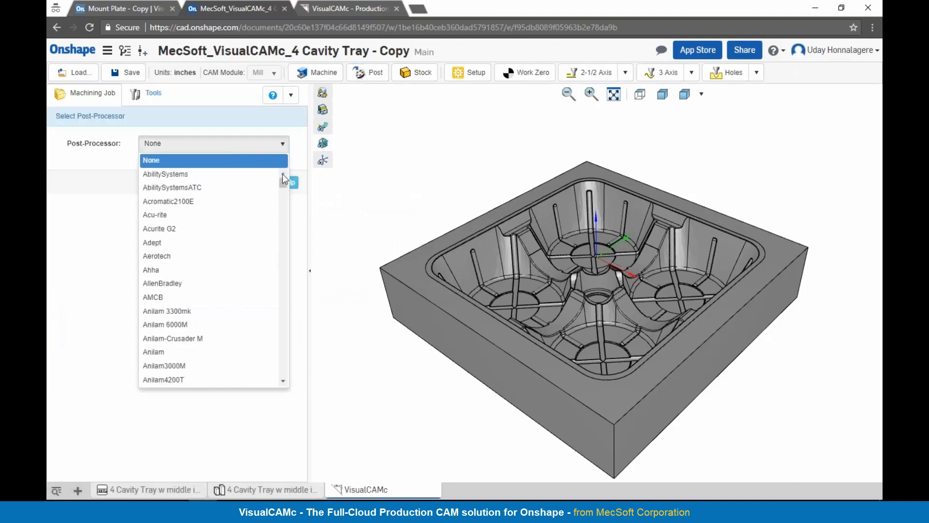
left_click_drag(284, 184, 283, 227)
left_click(208, 241)
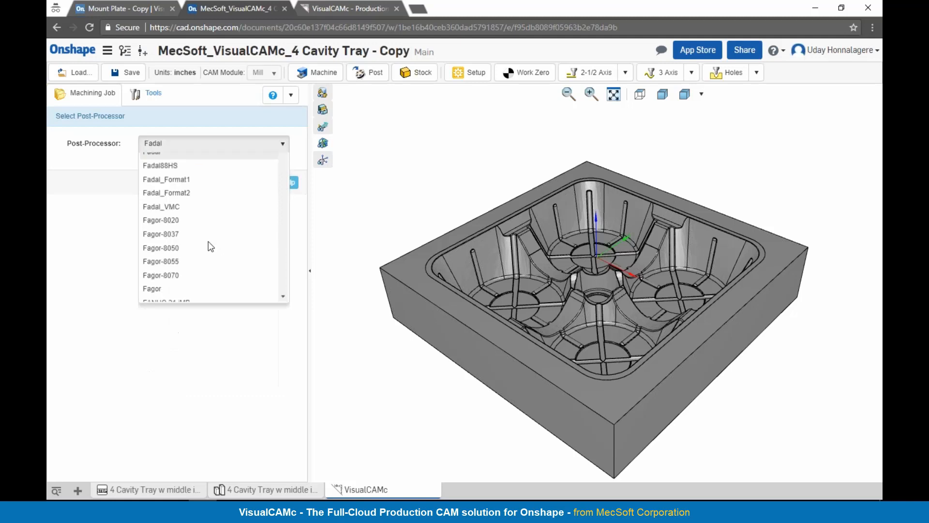
left_click(233, 183)
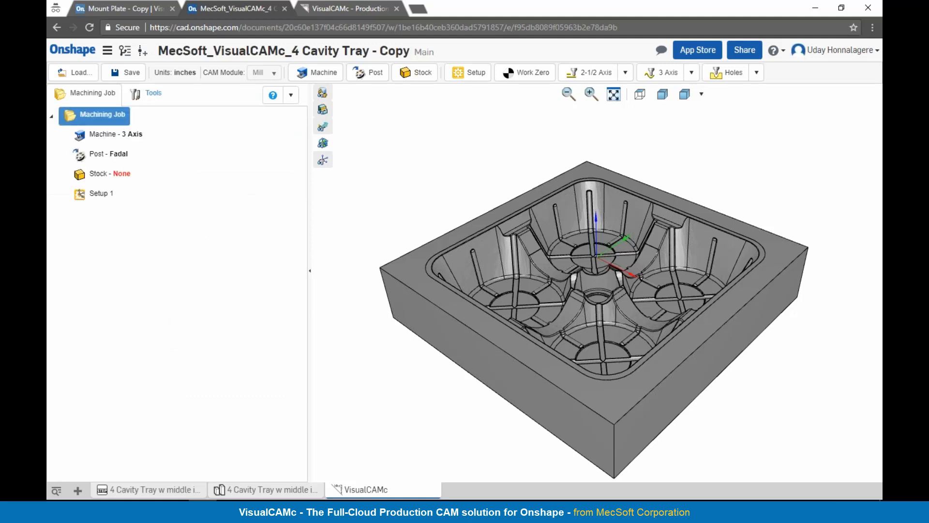
Step: Create a part box stock with zero offsets, and place the work zero at the stock box's Highest Z face, South West position
left_click(426, 82)
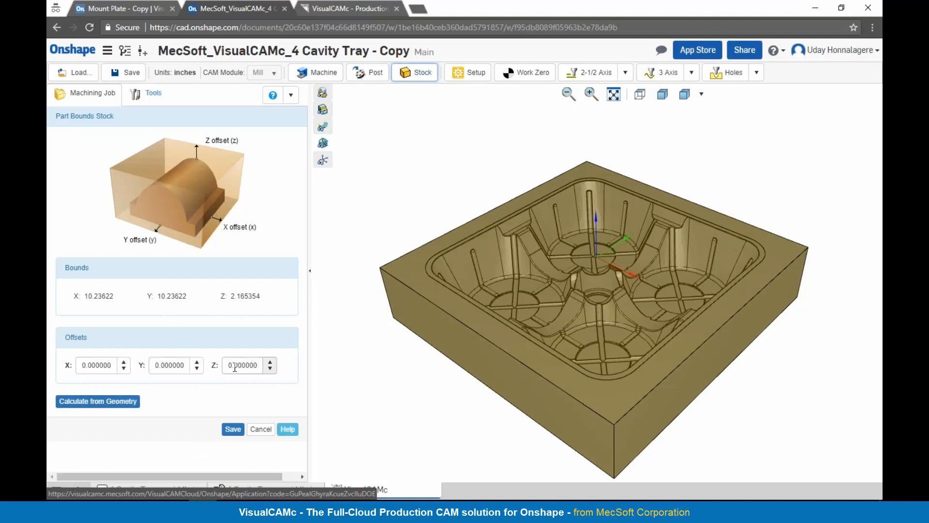
left_click(233, 430)
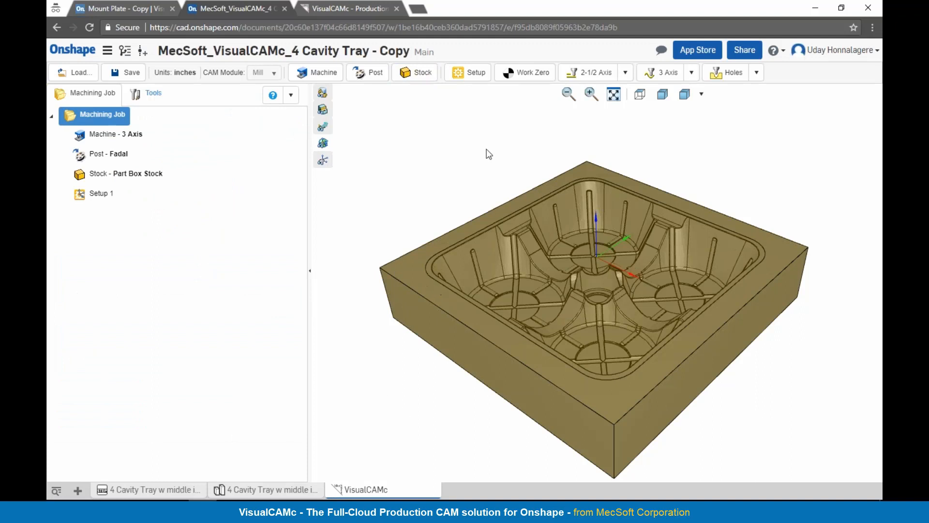
left_click(513, 80)
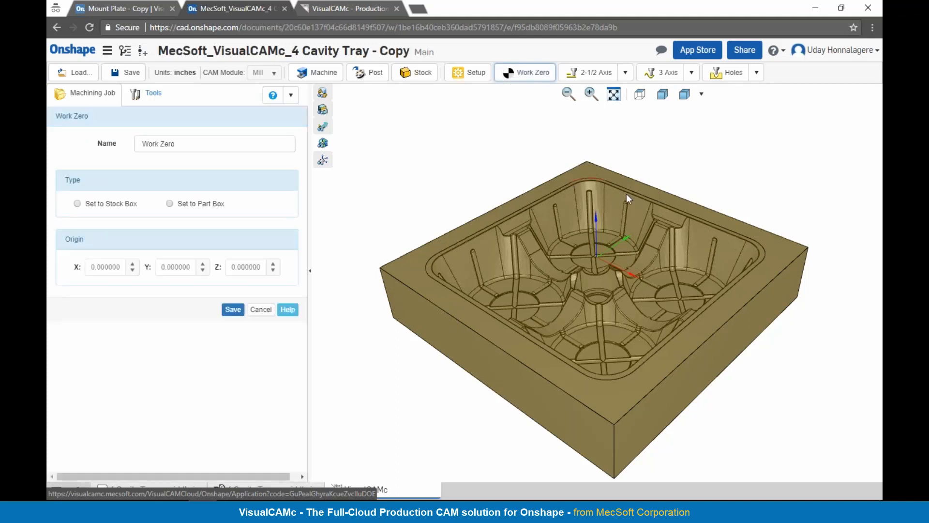
left_click(77, 204)
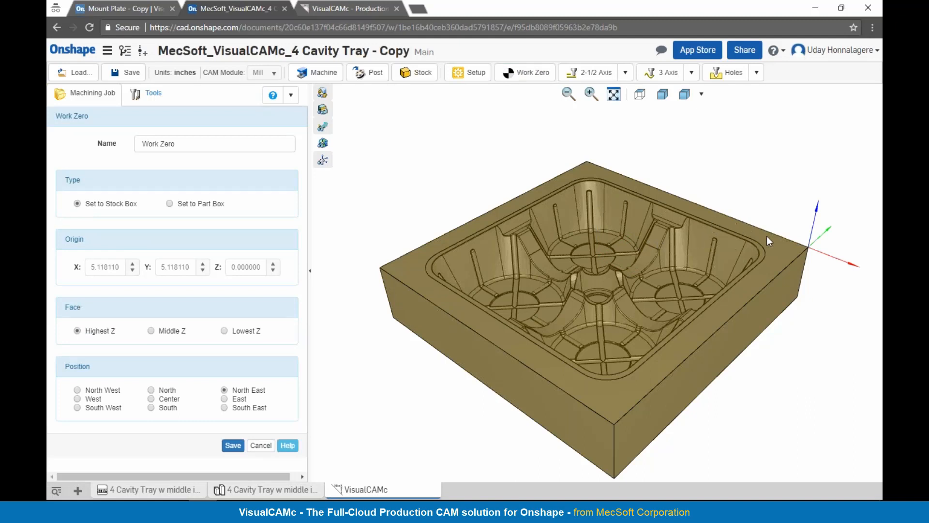
left_click(88, 409)
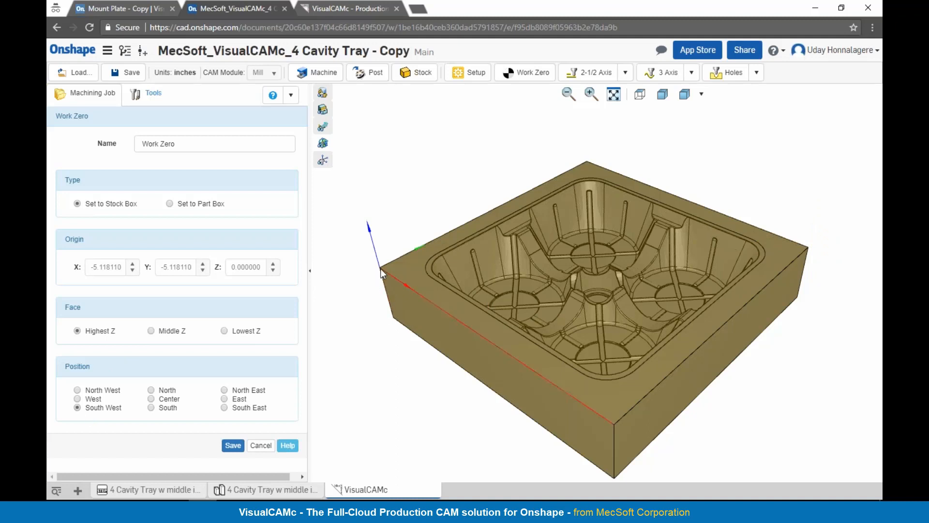
left_click(234, 445)
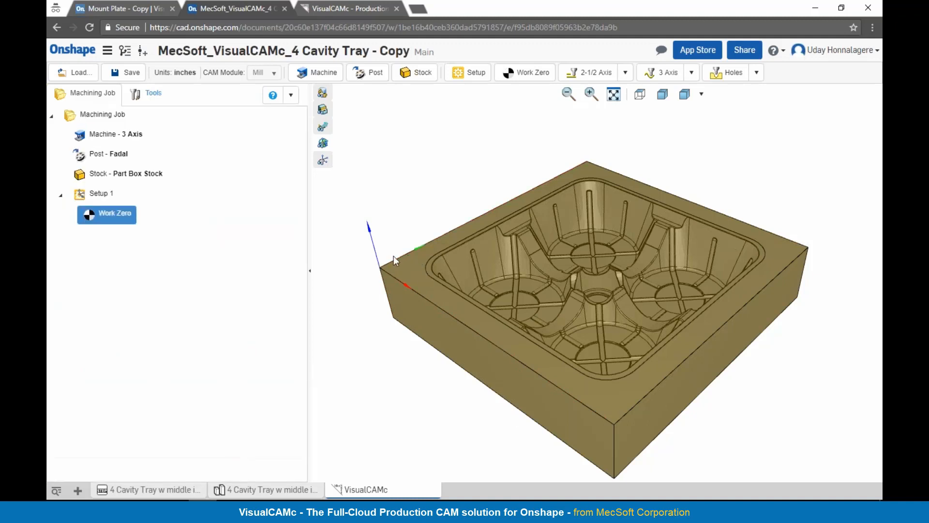
Step: Start a Z Level Roughing operation with the Flat Mill, keeping the default feeds and speeds and the Automatic clearance plane
mouse_move(567, 311)
right_mouse_down()
mouse_move(579, 306)
mouse_move(569, 307)
right_mouse_up()
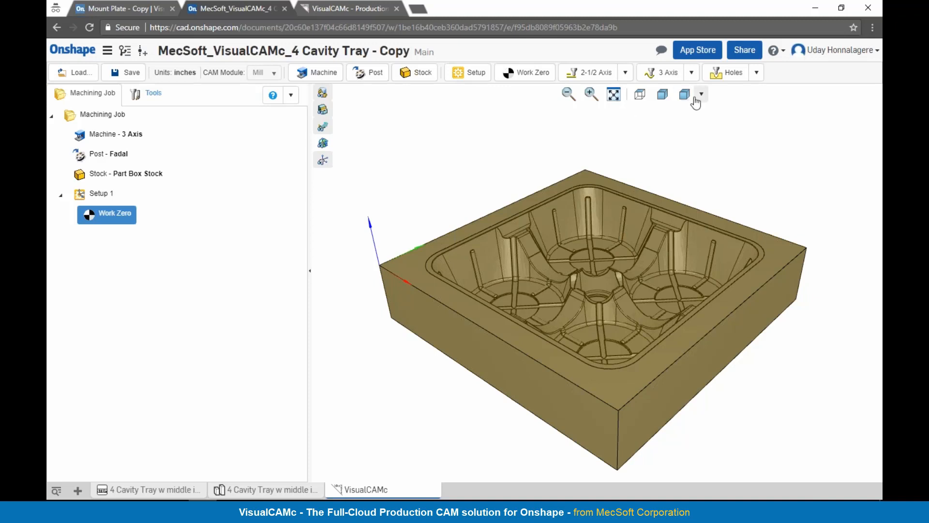
left_click(692, 73)
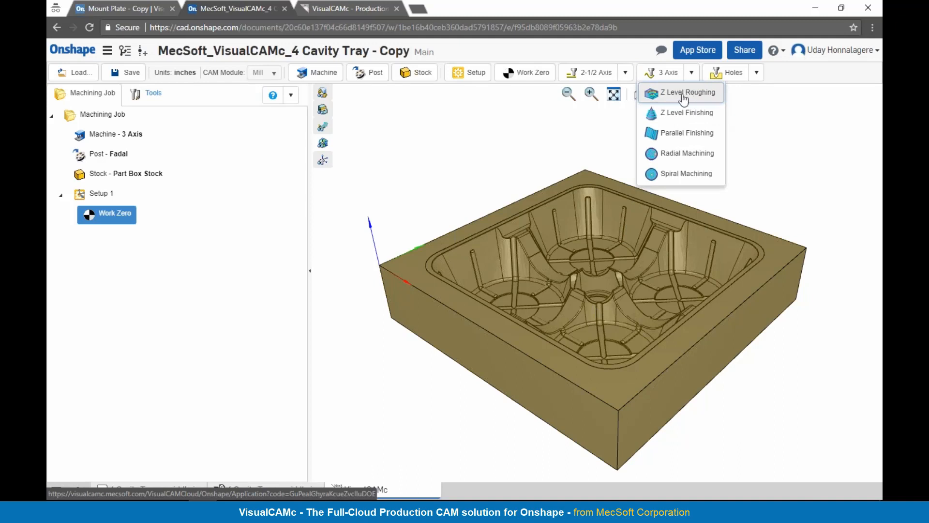
left_click(684, 95)
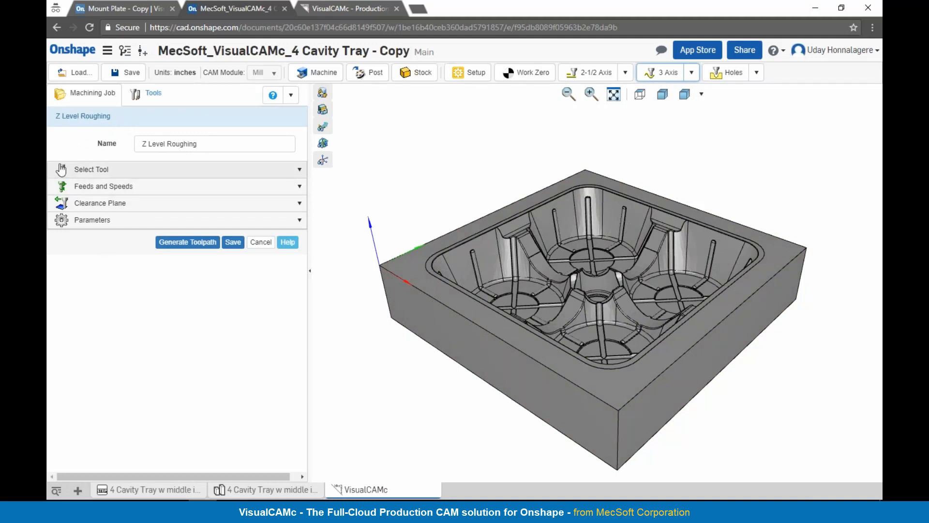
left_click(87, 172)
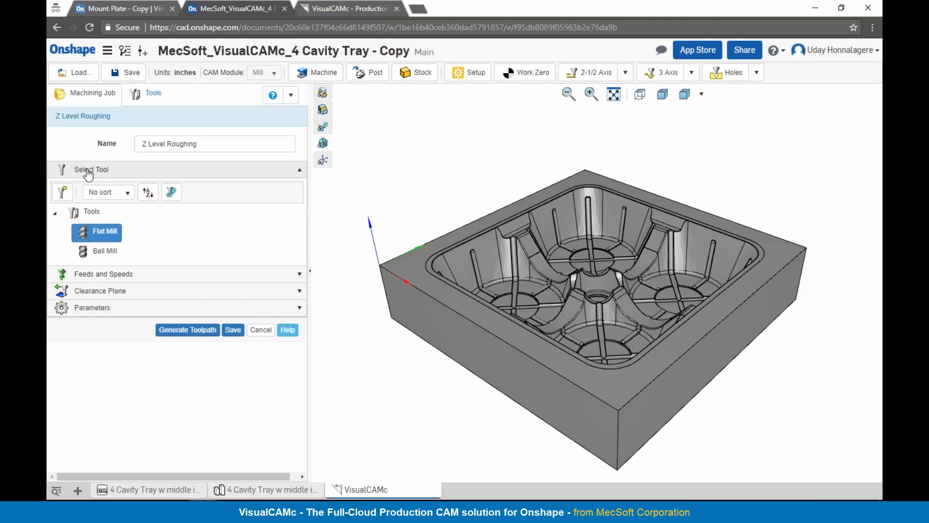
mouse_move(84, 240)
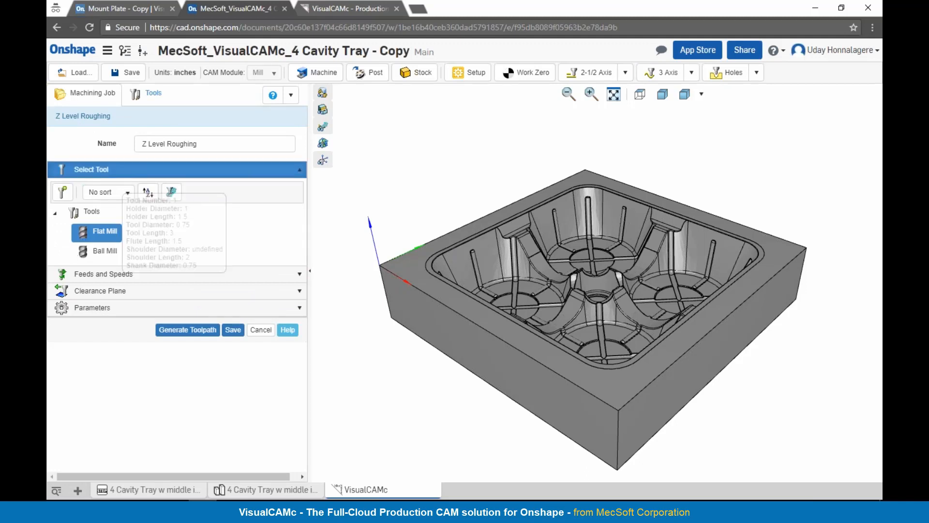
left_click(89, 274)
left_click_drag(192, 300, 150, 297)
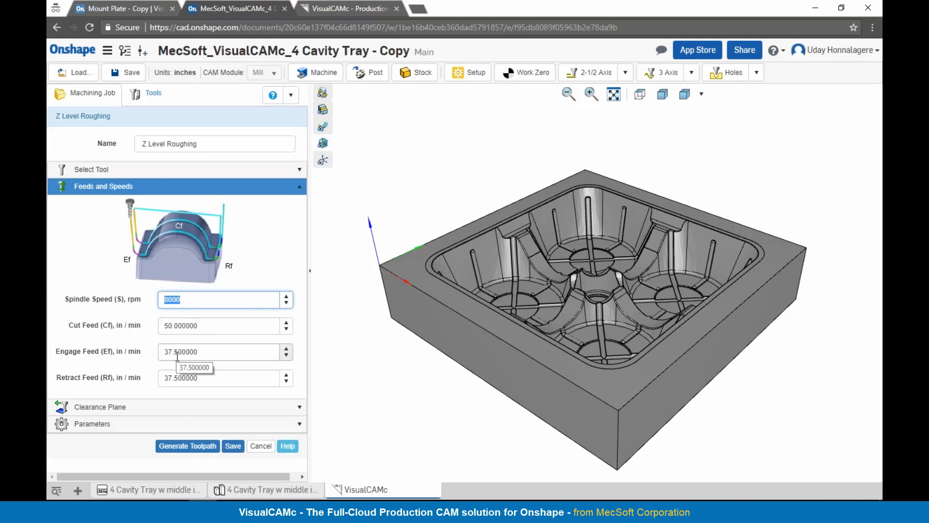
left_click(147, 408)
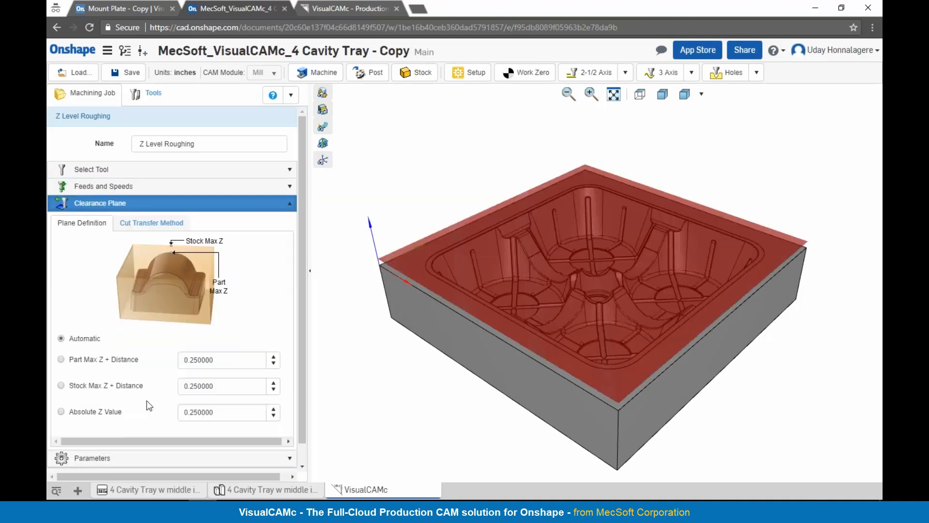
Step: Set the roughing operation's step distance to 0.4 and step down distance to 0.2
left_click(142, 459)
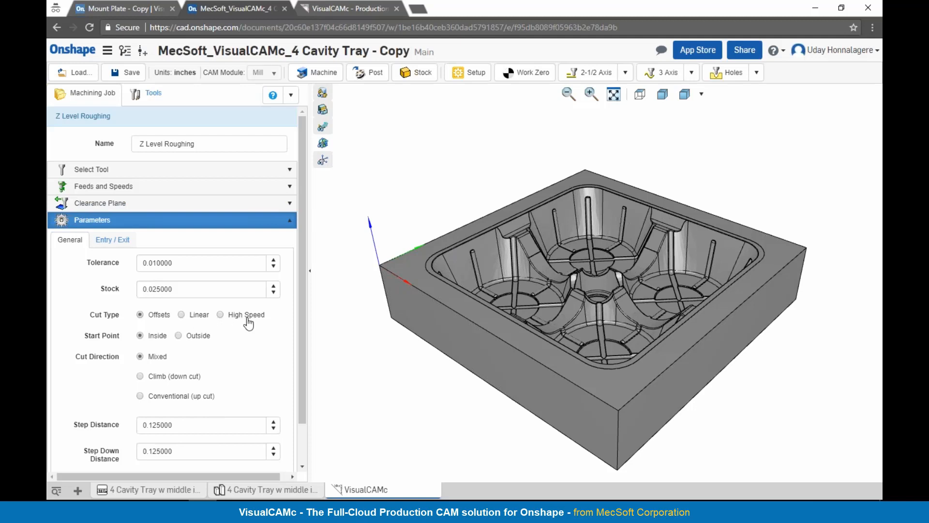
scroll(248, 321, "down", 1)
left_click(203, 378)
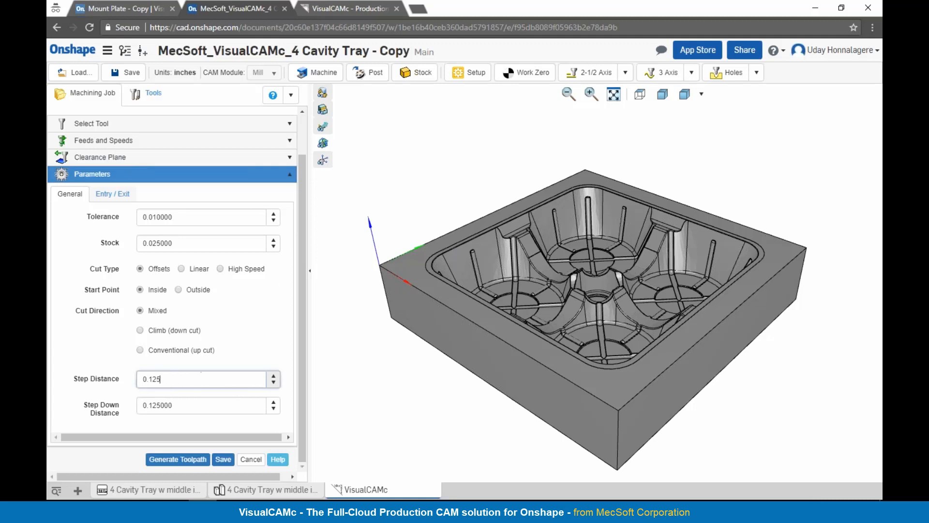
type("0.4")
left_click_drag(157, 406, 139, 404)
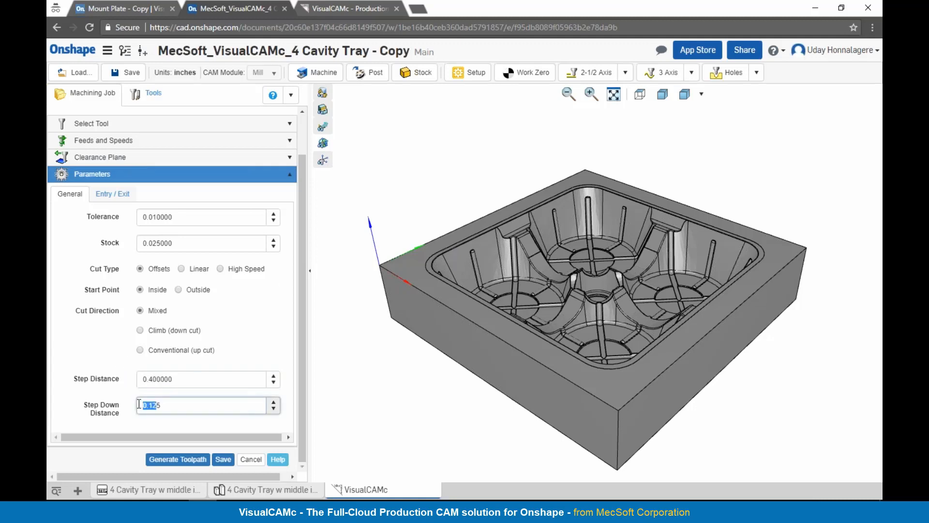
type("0.2")
Step: Set the engage motion in material to Path and generate the Z Level Roughing toolpath
left_click(121, 195)
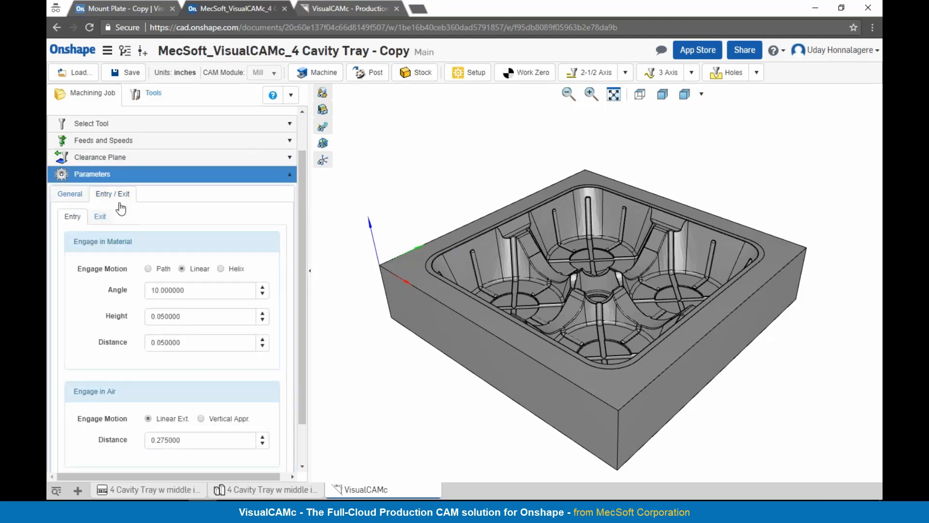
left_click(148, 269)
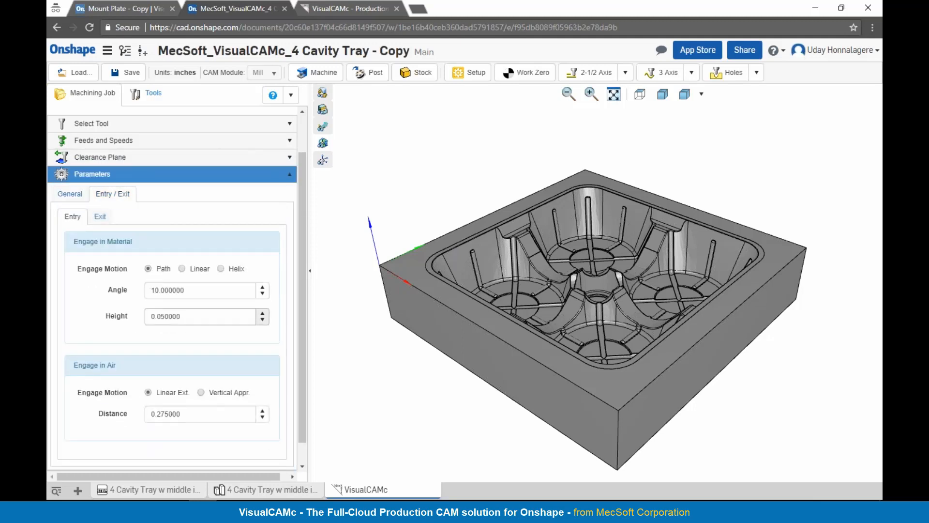
scroll(173, 426, "down", 2)
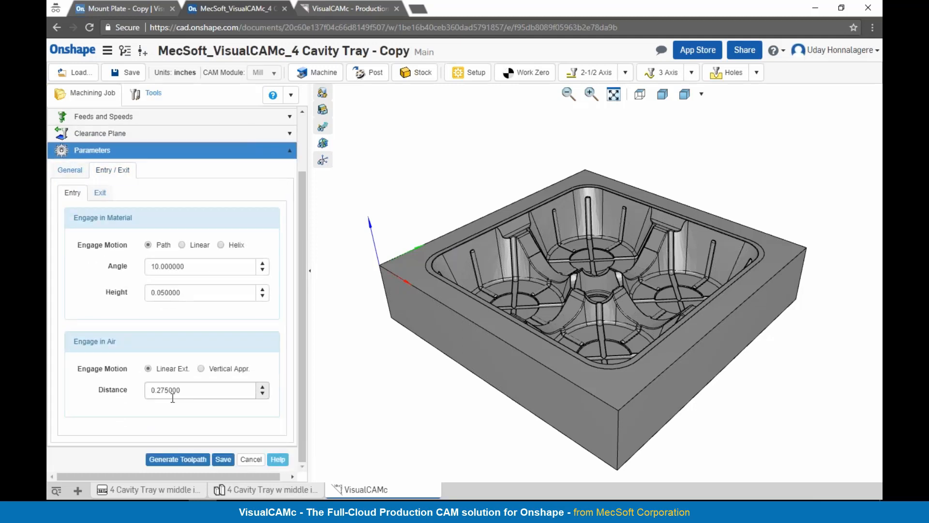
left_click(178, 460)
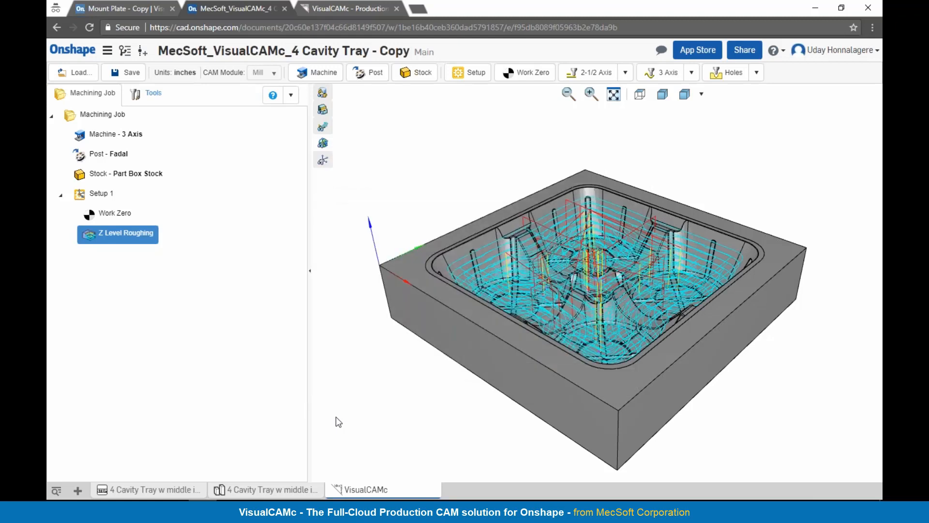
Step: Inspect the roughing toolpath in the tray, simulate the Z Level Roughing tool motion and exit the simulation
right_click_drag(565, 286, 535, 276)
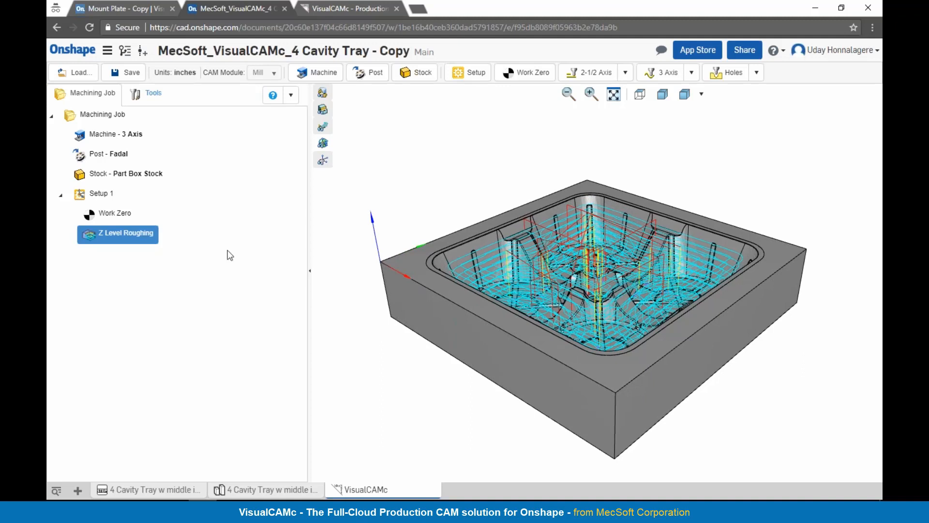
right_click(122, 232)
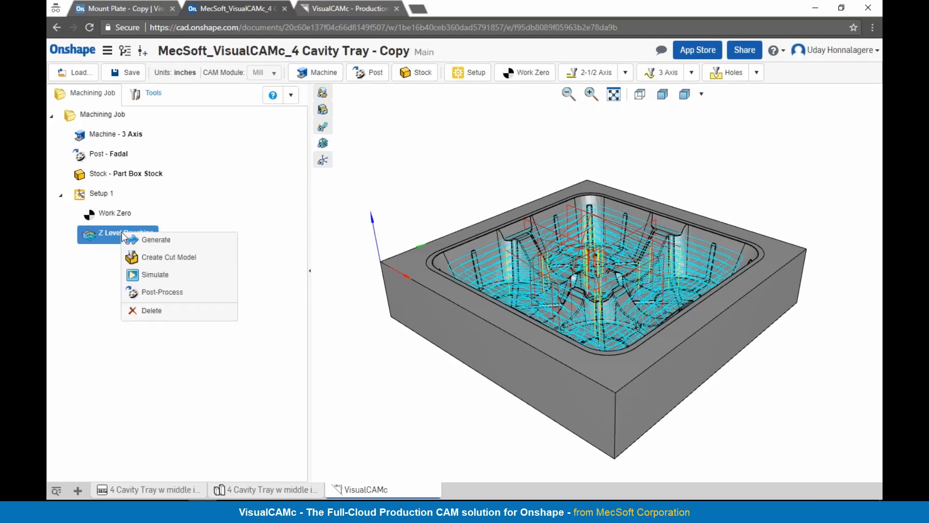
left_click(140, 275)
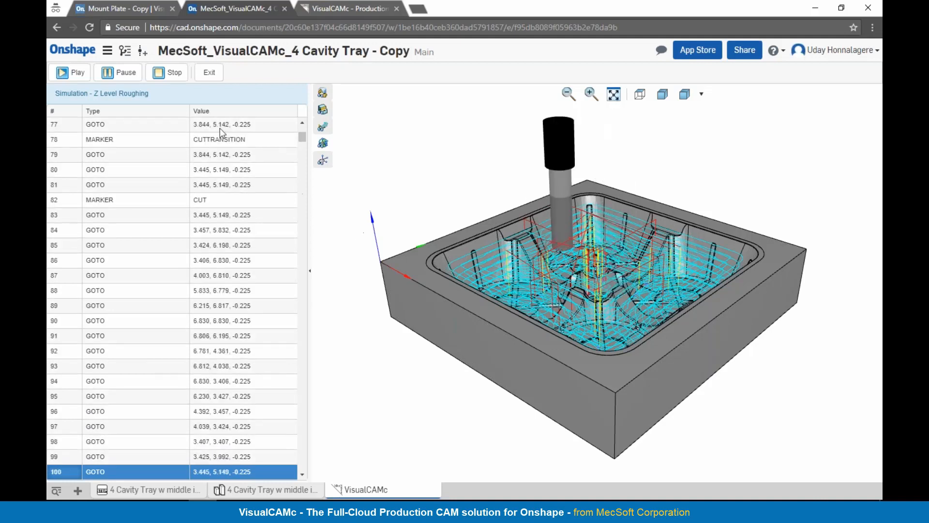
left_click(129, 77)
left_click(210, 75)
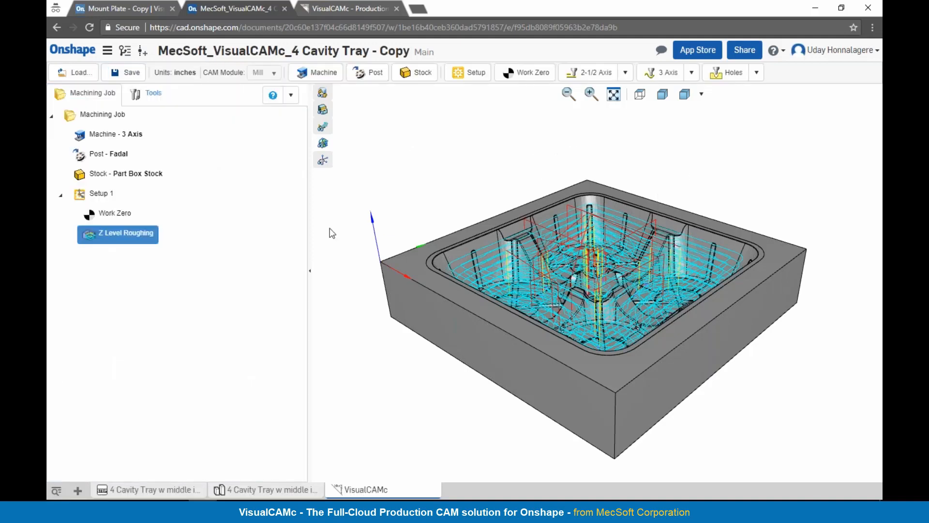
Step: Create the cut model for the Z Level Roughing operation and hide the toolpath
right_click(114, 238)
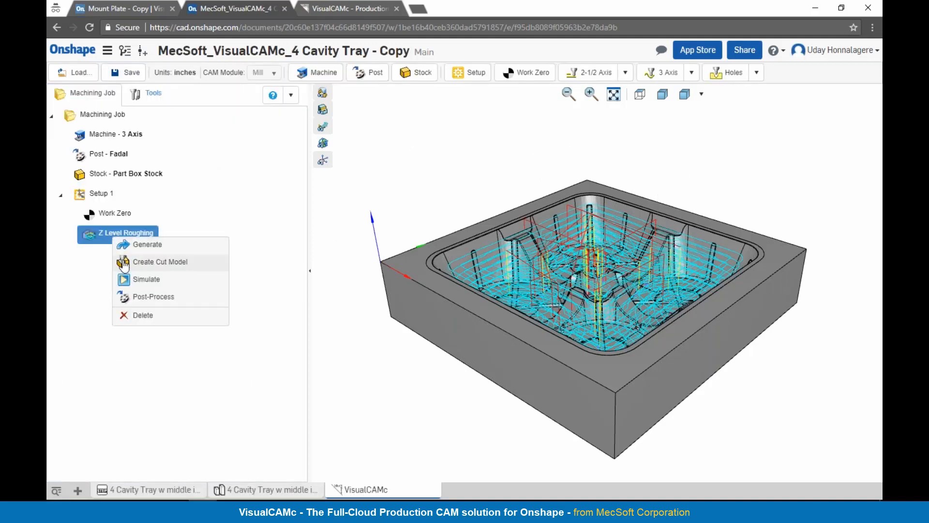
left_click(124, 263)
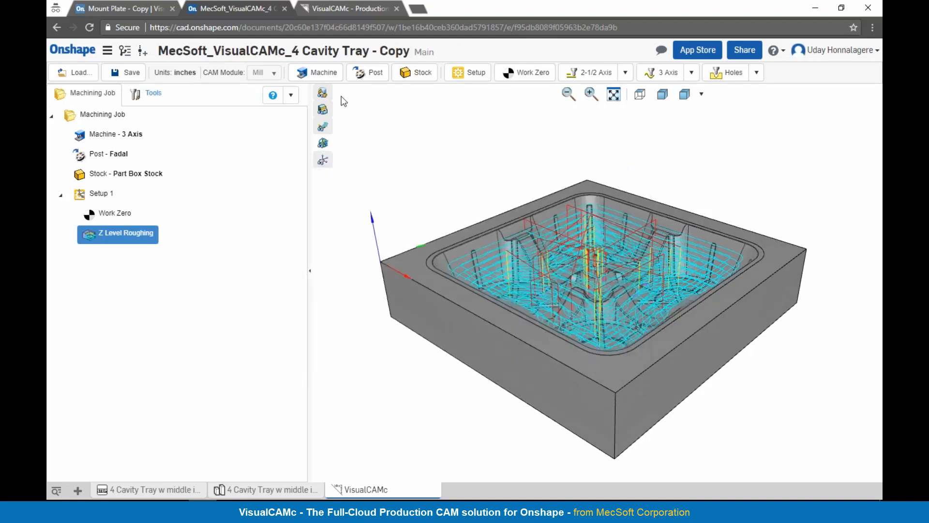
left_click(323, 127)
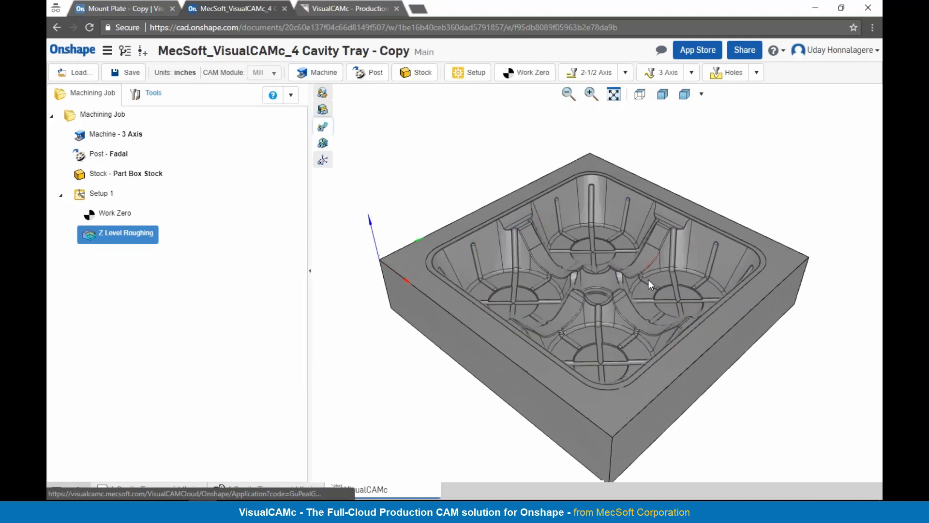
Step: Hide the part to examine the rough-cut stock from another angle, and show the part again
left_click(322, 92)
mouse_move(617, 251)
right_mouse_down()
mouse_move(614, 267)
mouse_move(617, 247)
mouse_move(620, 264)
mouse_move(604, 250)
mouse_move(637, 274)
mouse_move(626, 266)
mouse_move(637, 261)
right_mouse_up()
left_click(323, 92)
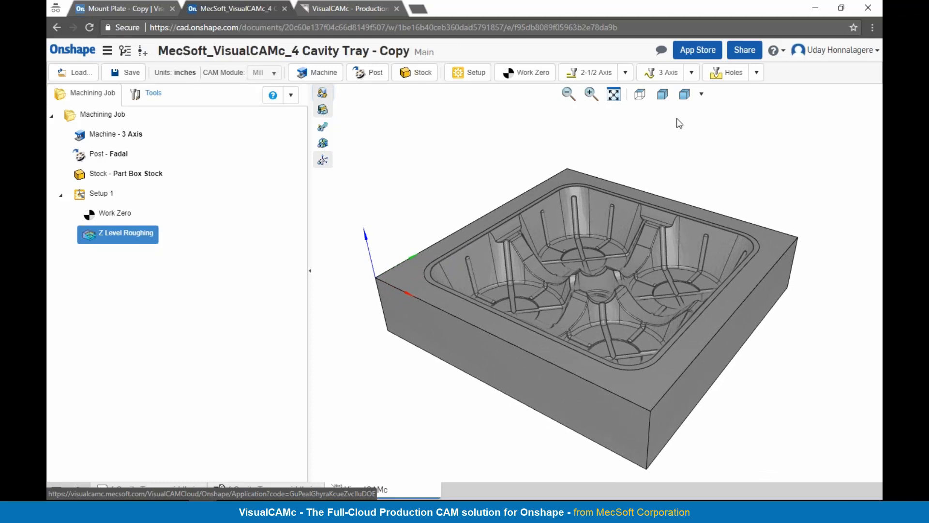
Step: Add a 3-axis Parallel Finishing operation that uses the Ball Mill tool
left_click(692, 73)
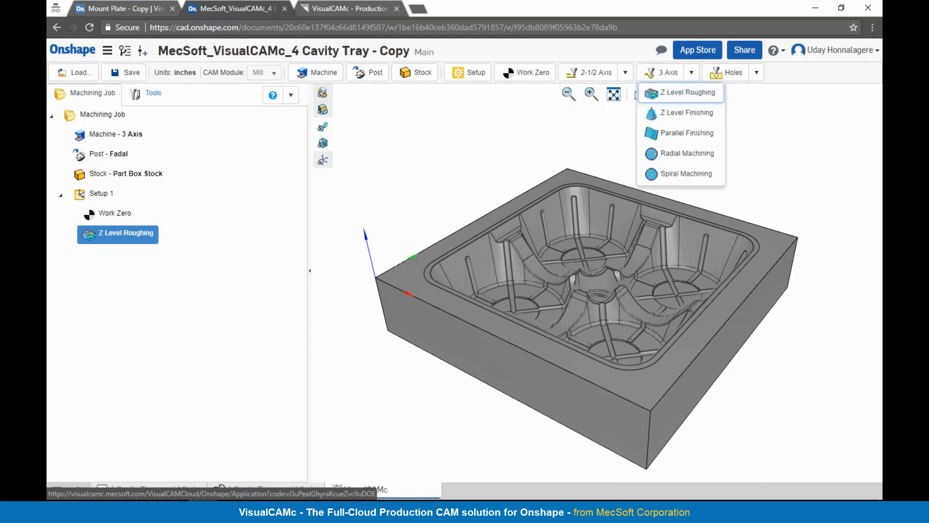
left_click(676, 141)
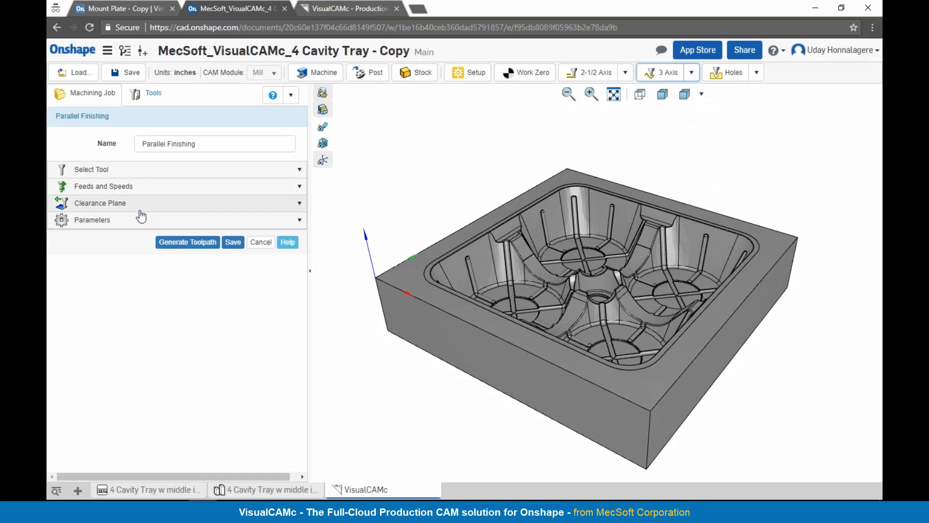
left_click(100, 174)
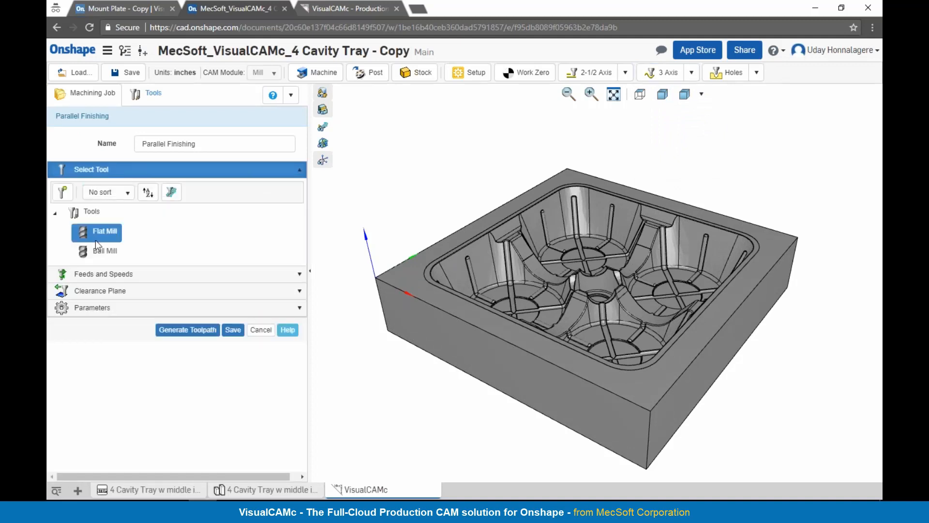
left_click(98, 255)
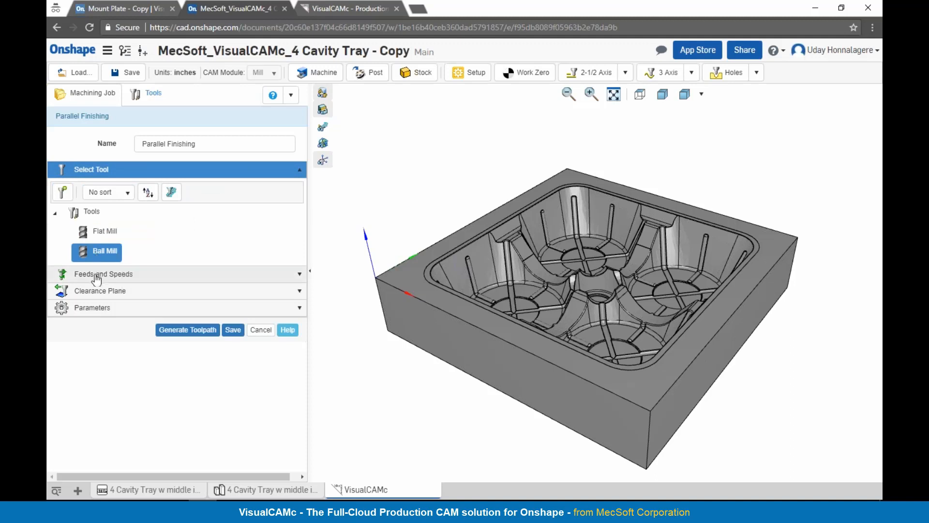
Step: Check the Parallel Finishing clearance plane and parameters, and select the inner edge loop around the tray cavity's upper rim as the machining region
left_click(96, 274)
left_click(93, 410)
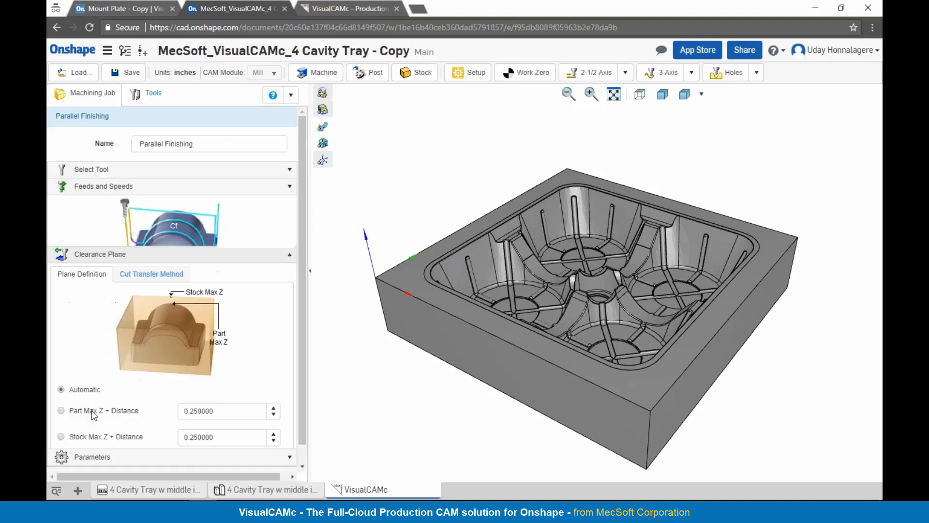
left_click(93, 457)
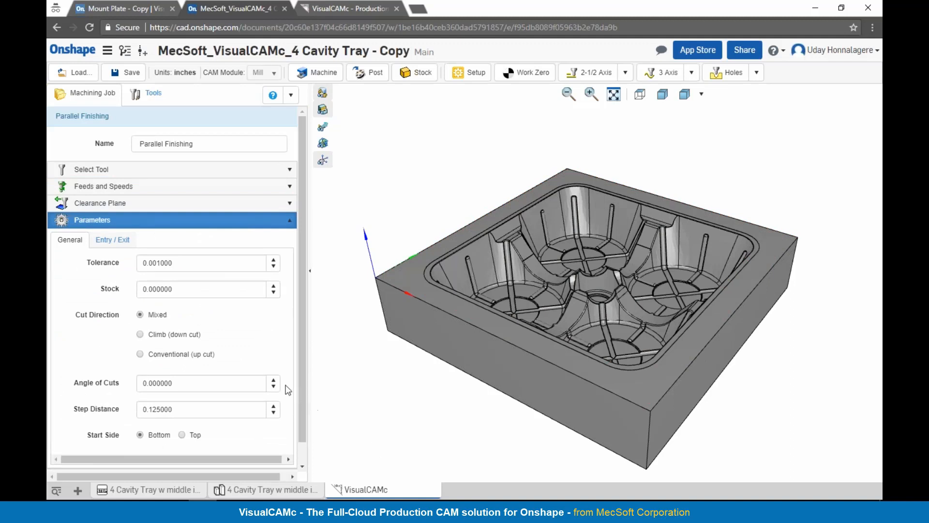
scroll(287, 389, "down", 1)
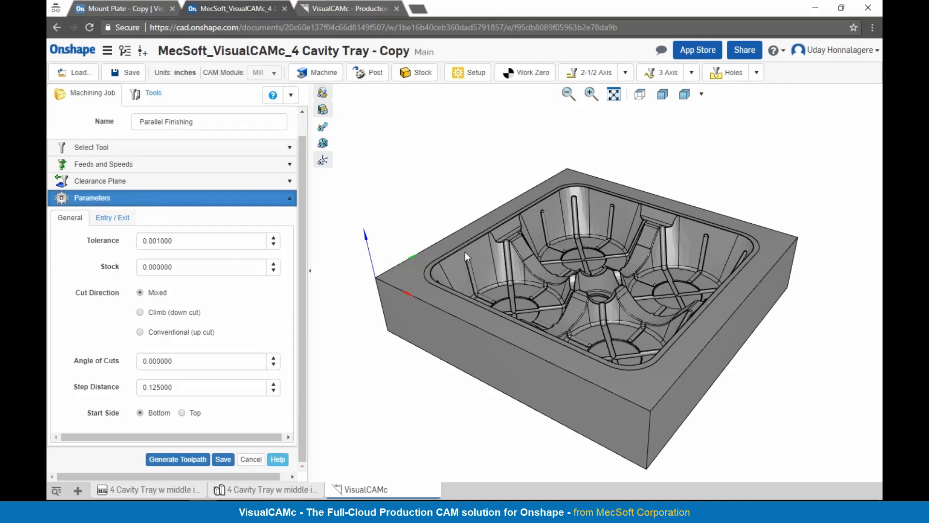
scroll(464, 252, "up", 3)
scroll(388, 269, "down", 2)
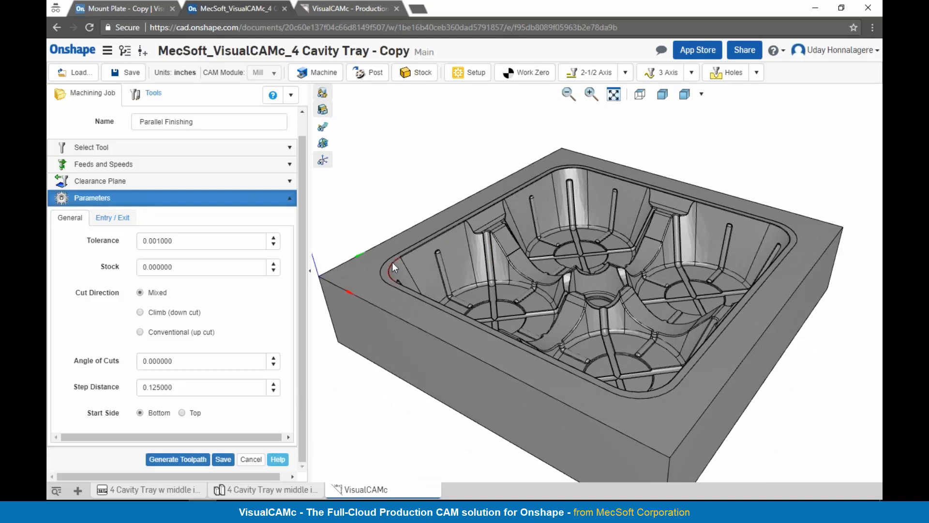
left_click(398, 263)
scroll(466, 201, "up", 1)
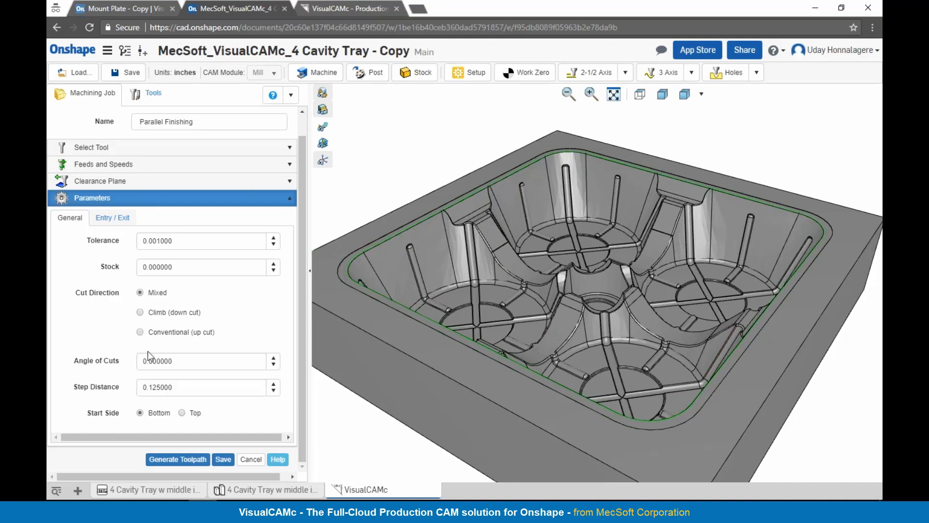
Step: Set the Parallel Finishing angle of cuts to 45, keep the step distance at 0.125, and generate the toolpath
left_click_drag(168, 361, 136, 361)
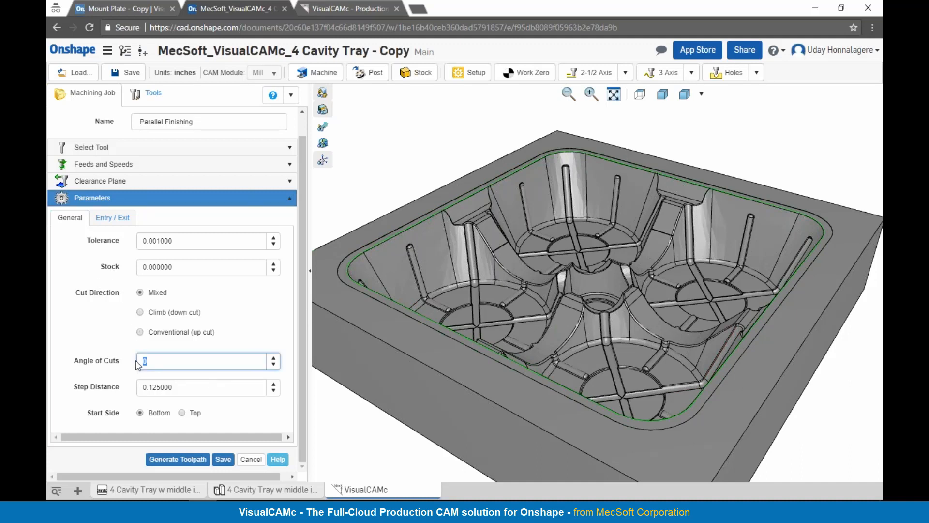
type("45")
left_click(182, 388)
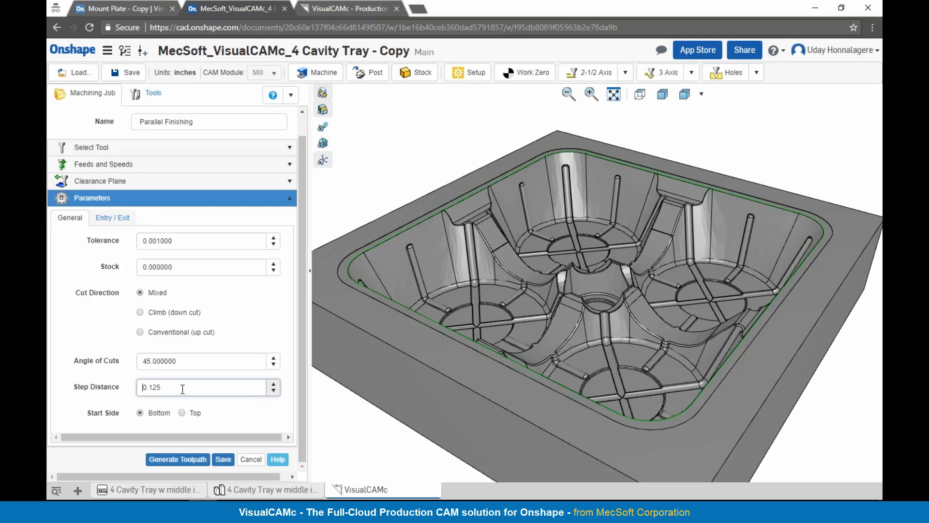
left_click(193, 461)
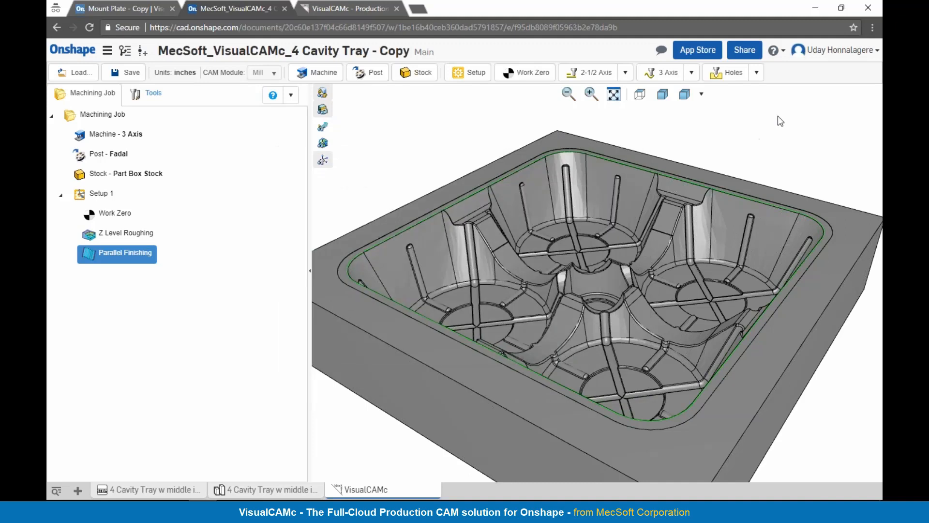
Step: Display the Parallel Finishing toolpath and inspect the spacing of its passes in the tray cavity
left_click(323, 126)
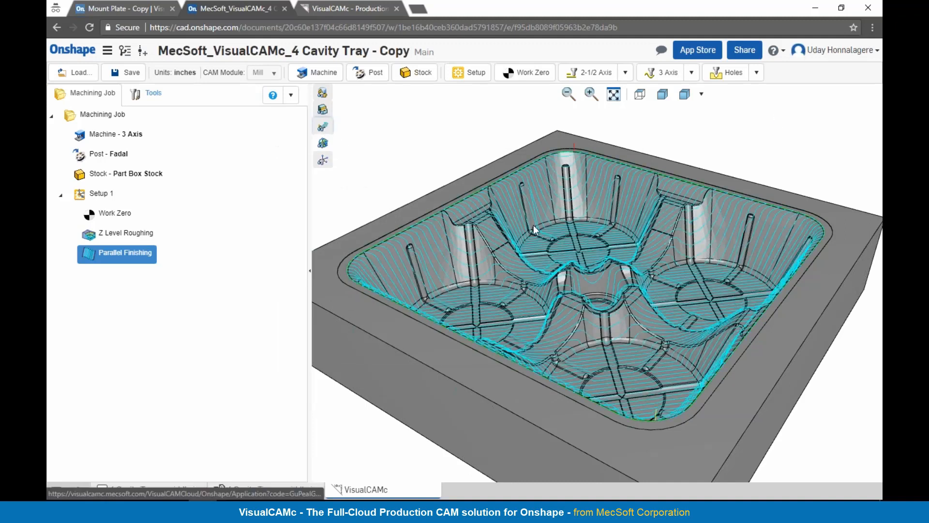
scroll(533, 222, "down", 1)
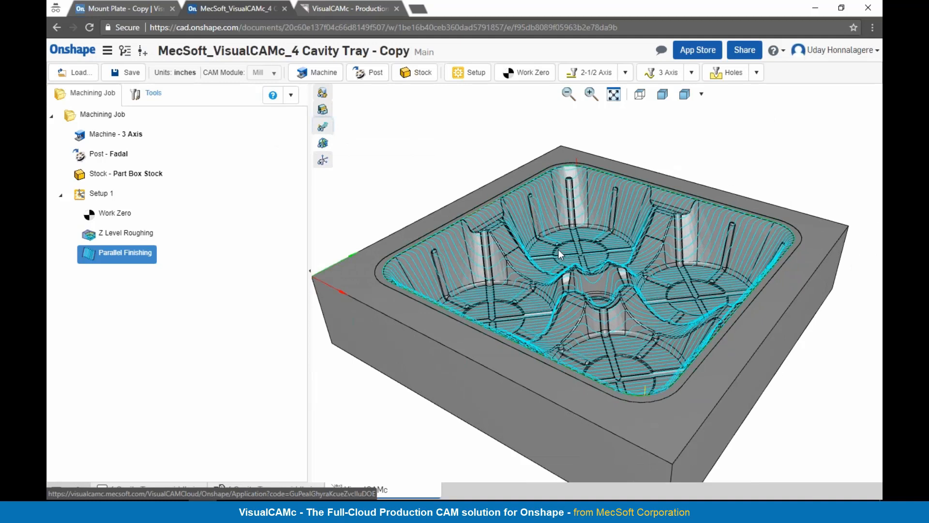
mouse_move(599, 267)
middle_mouse_down()
mouse_move(598, 284)
mouse_move(604, 273)
mouse_move(620, 277)
mouse_move(604, 272)
middle_mouse_up()
Step: Change the Parallel Finishing operation's step distance to 0.05 and regenerate the toolpath
double_click(94, 249)
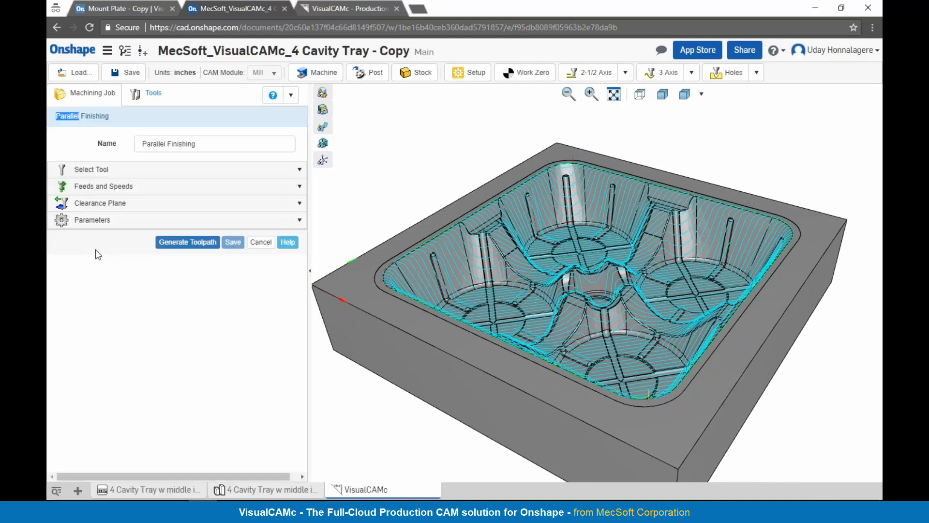
left_click(101, 226)
left_click(159, 409)
left_click_drag(174, 408, 135, 408)
type("0.05")
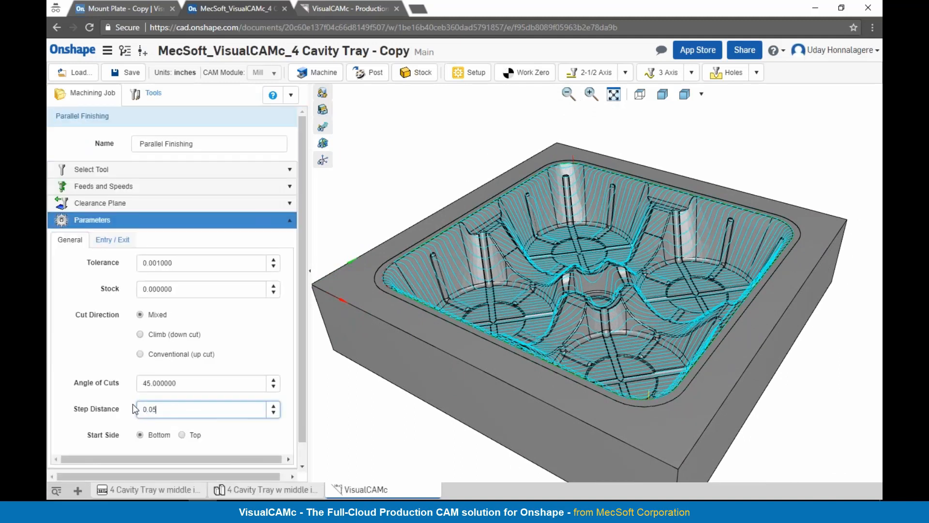
scroll(146, 416, "down", 1)
left_click(191, 459)
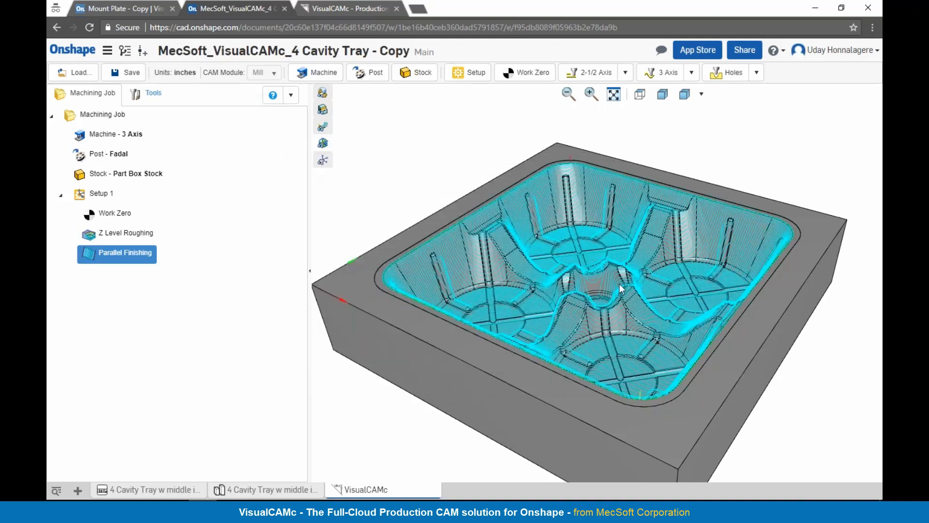
Step: Inspect the regenerated finishing toolpath, simulate the Parallel Finishing tool motion and exit the simulation
mouse_move(622, 289)
right_mouse_down()
mouse_move(624, 304)
mouse_move(622, 284)
right_mouse_up()
scroll(548, 193, "up", 1)
scroll(557, 194, "down", 1)
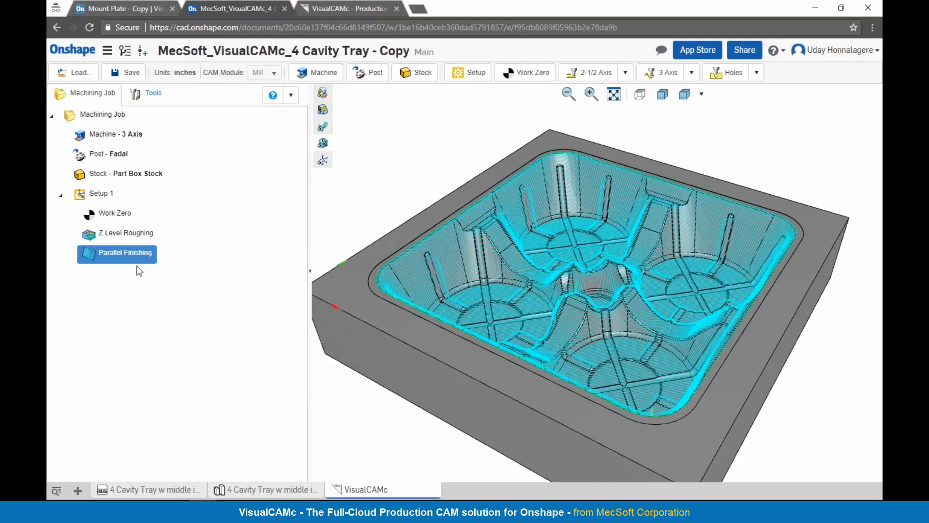
right_click(129, 253)
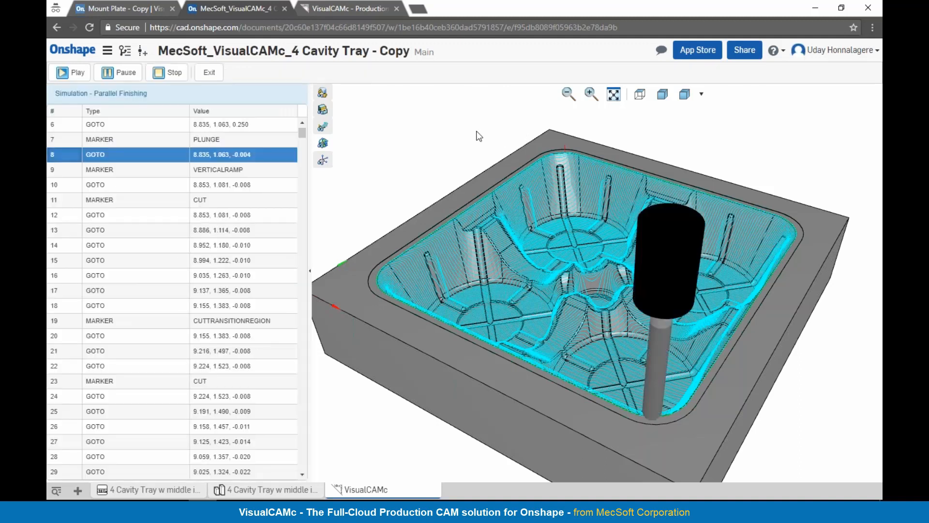
left_click(116, 76)
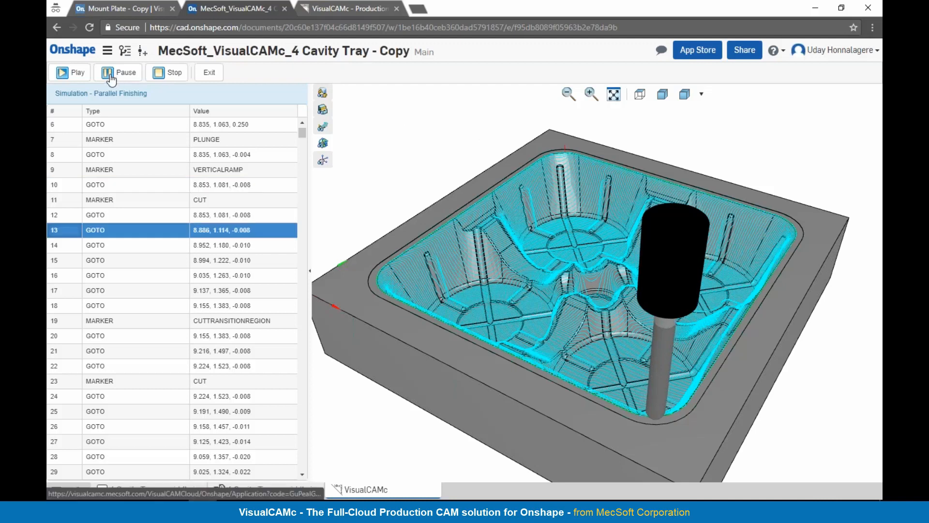
left_click(213, 76)
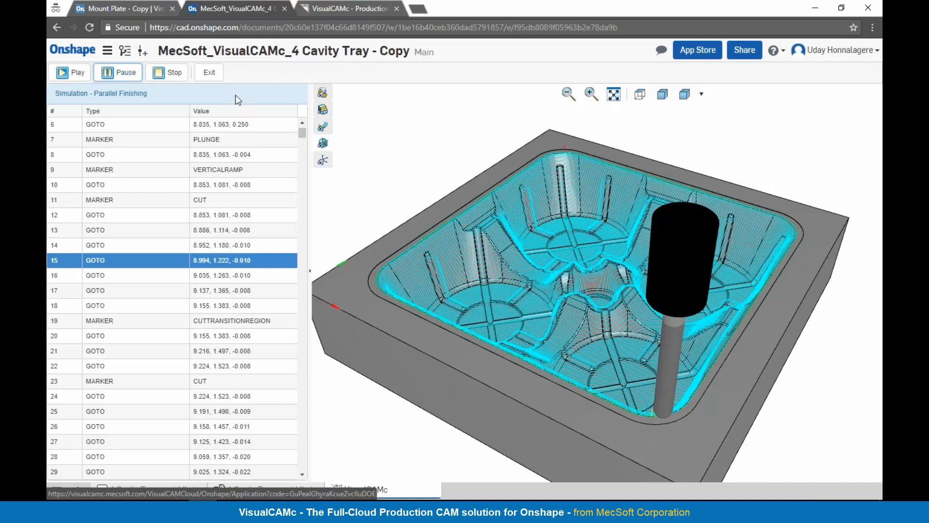
left_click(211, 76)
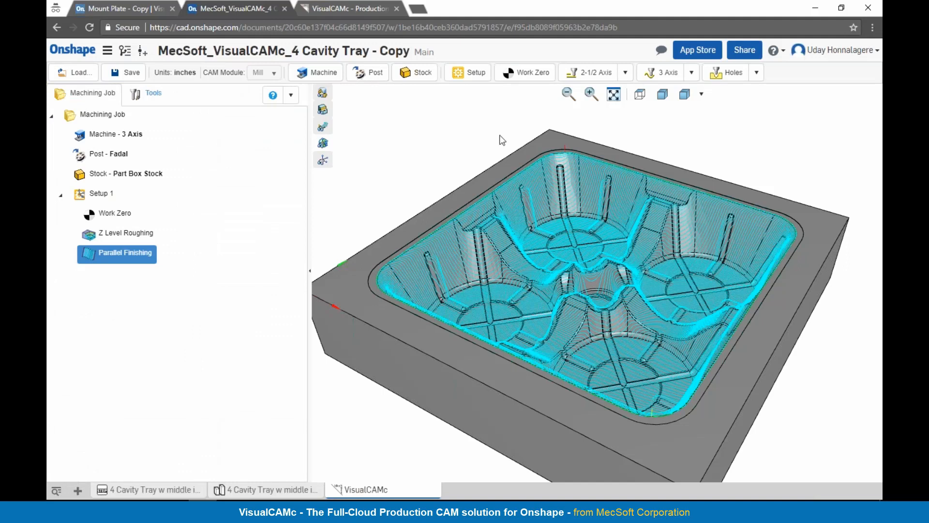
Step: Add a 3-axis Z Level Finishing operation that uses the Ball Mill tool
left_click(691, 73)
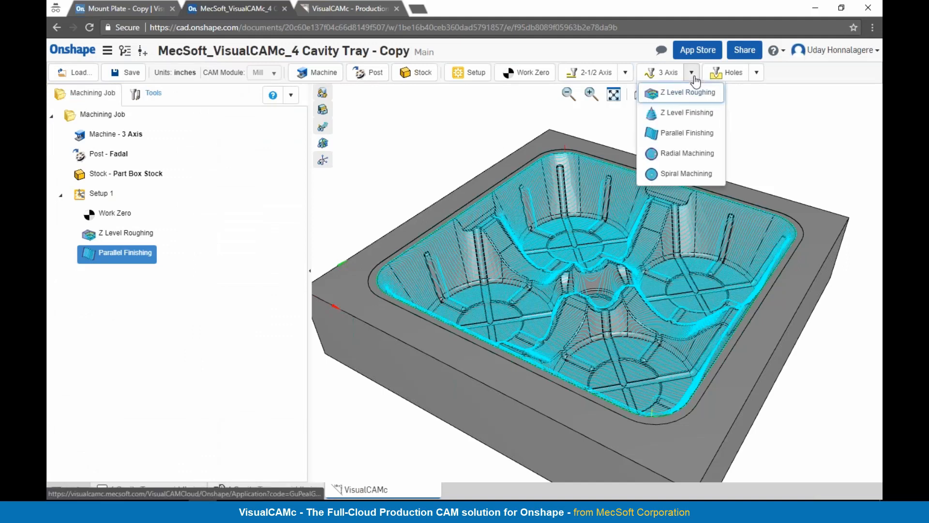
left_click(689, 122)
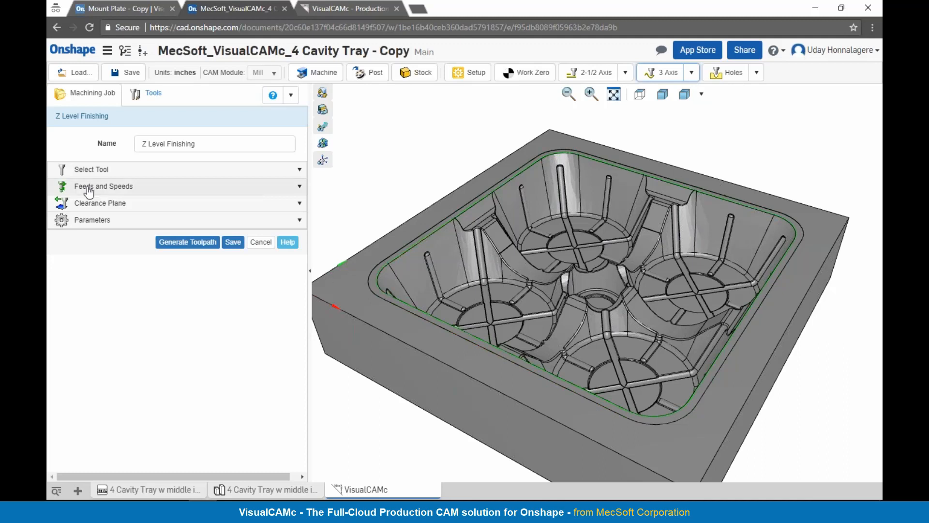
left_click(82, 172)
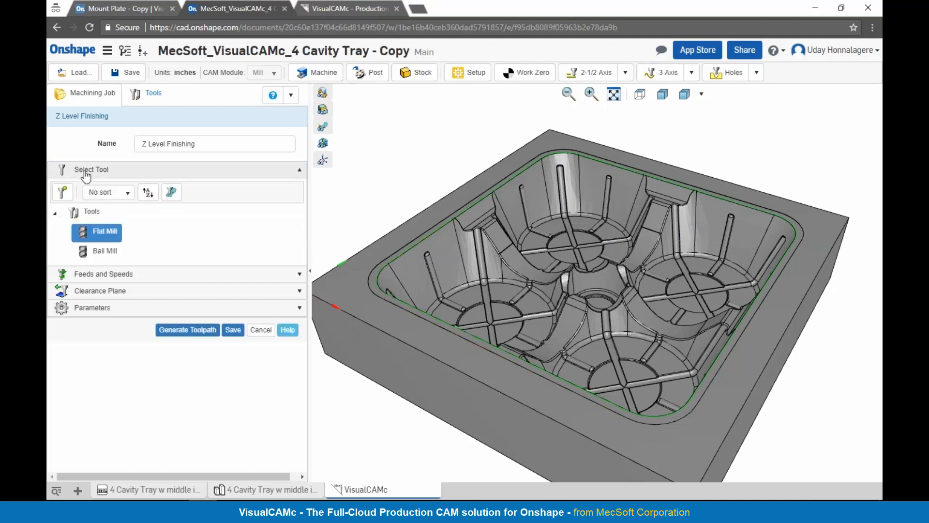
left_click(89, 249)
Step: Use a step down distance of 0.125 for Z Level Finishing, generate the toolpath and inspect it in the cavity
left_click(93, 310)
left_click_drag(182, 383, 138, 383)
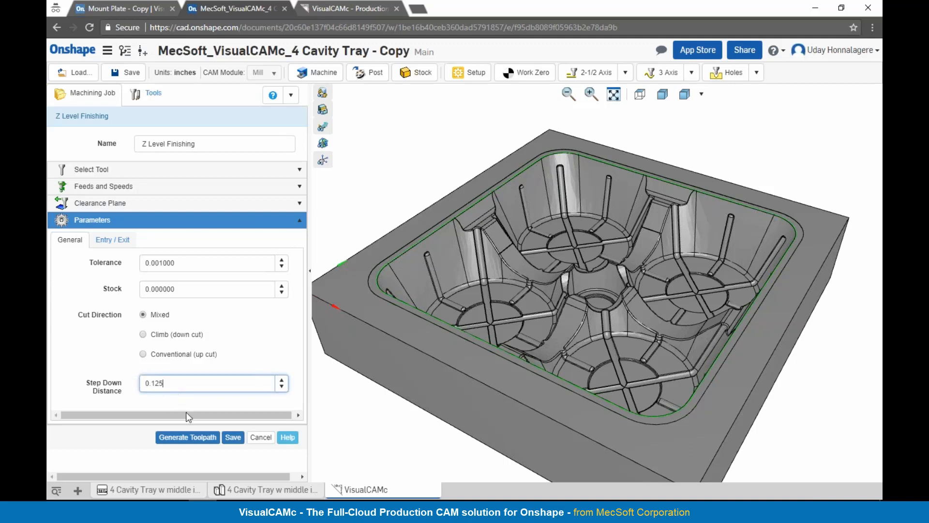
left_click(187, 439)
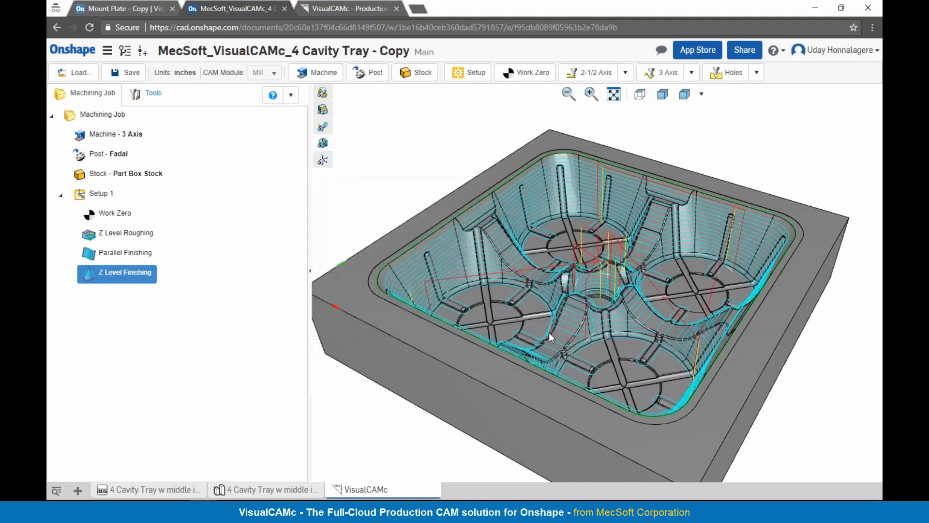
right_click_drag(570, 295, 556, 278)
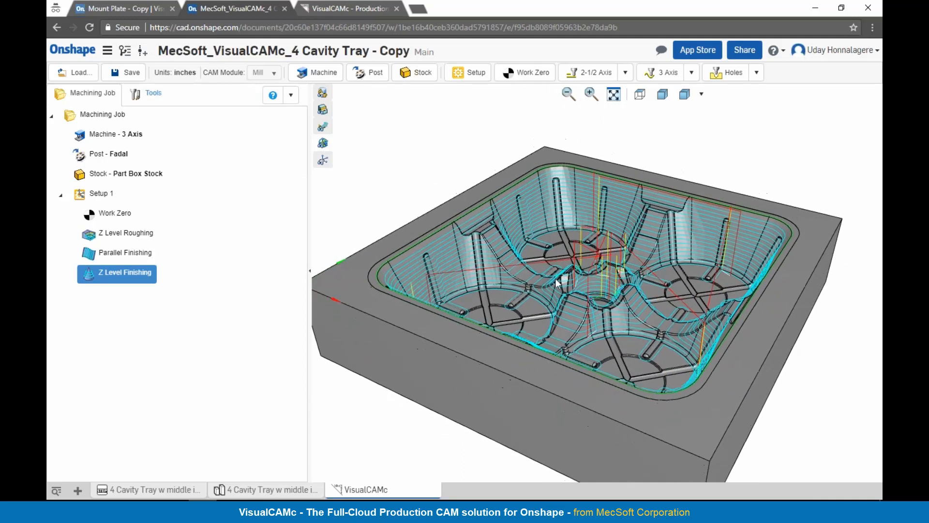
Step: Post-process all operations of Setup 1 together into a G-code file and return to the 4 Cavity Tray document
left_click(91, 194)
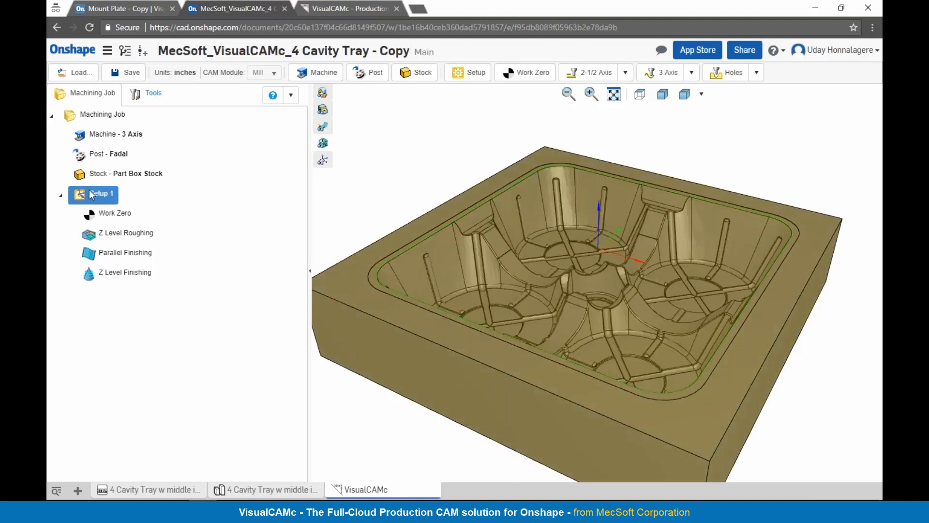
right_click(93, 194)
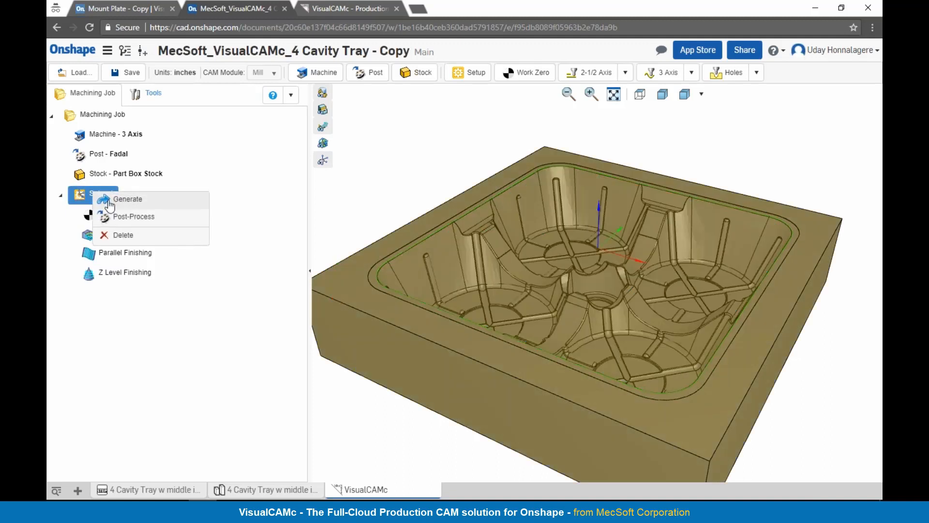
left_click(117, 279)
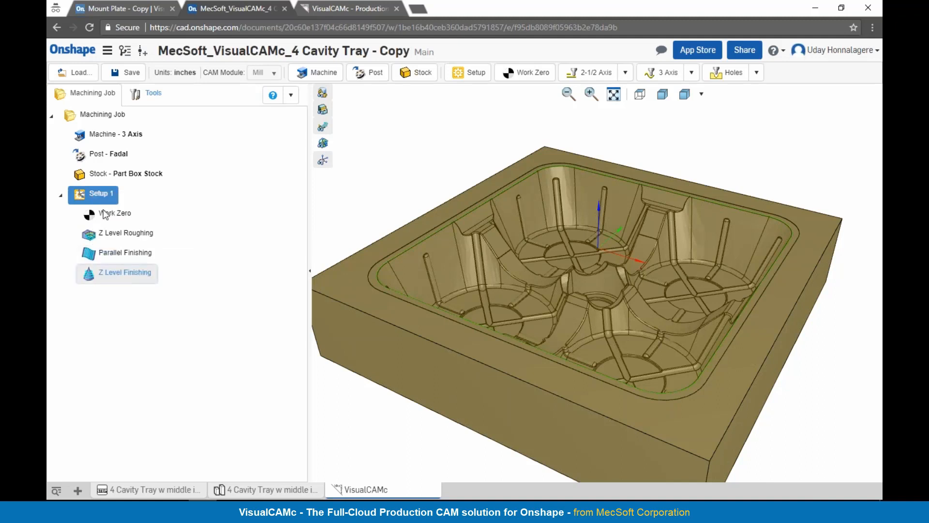
left_click(96, 192)
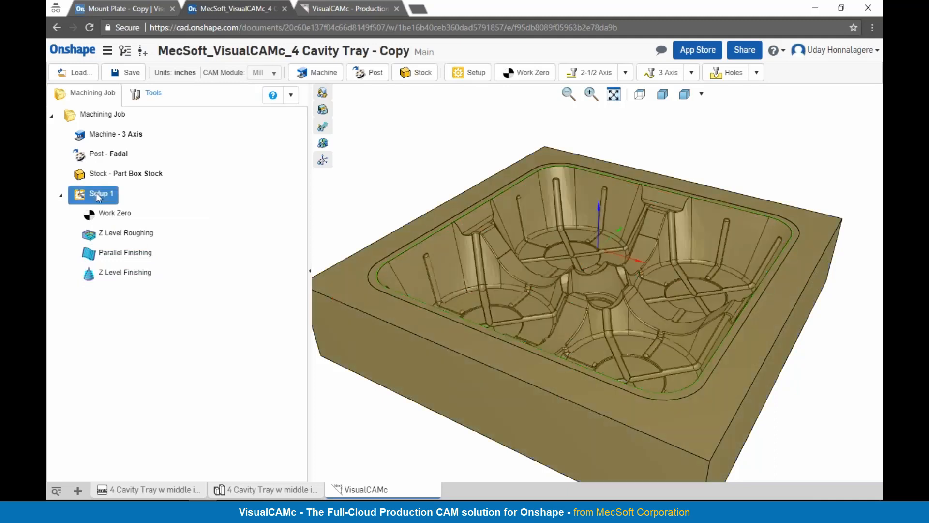
right_click(96, 192)
left_click(110, 218)
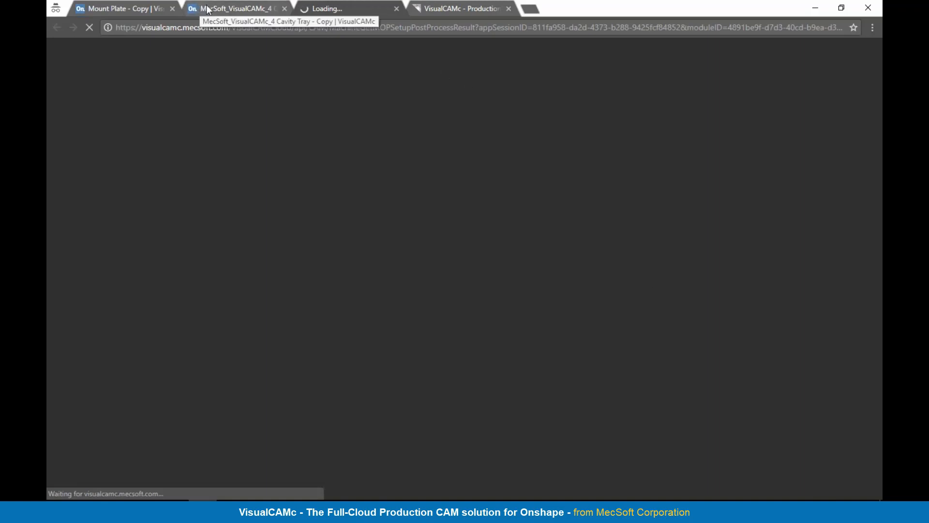
left_click(191, 10)
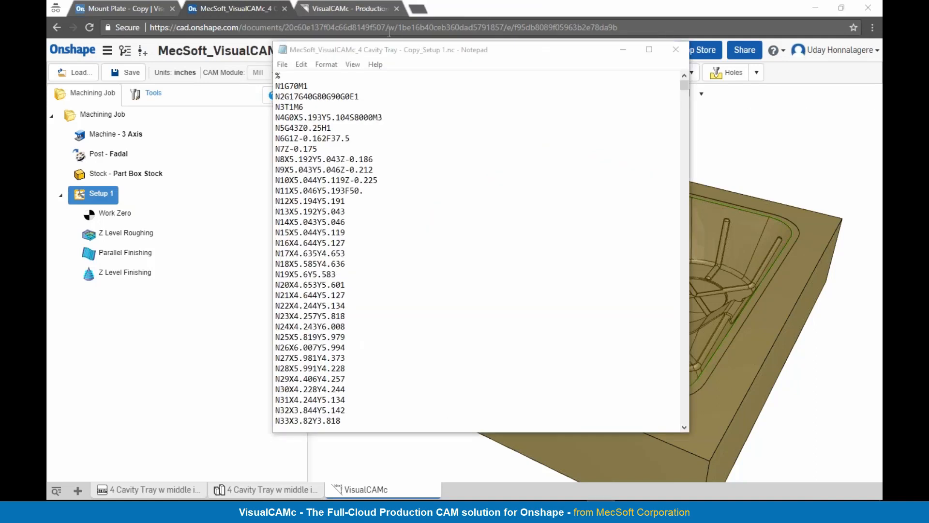
Step: Switch to the MecSoft VisualCAMc product page, review the Learn More resources and open the free beta sign-up form
left_click(365, 8)
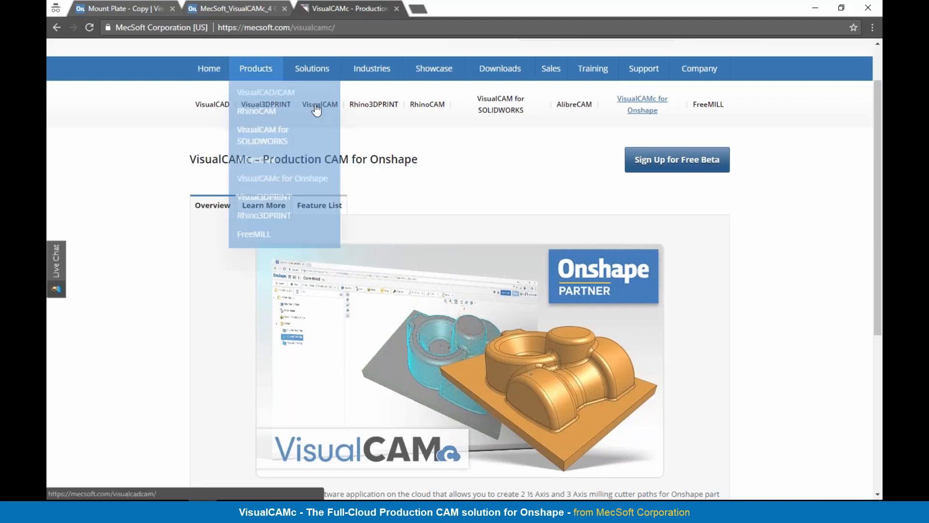
left_click(705, 167)
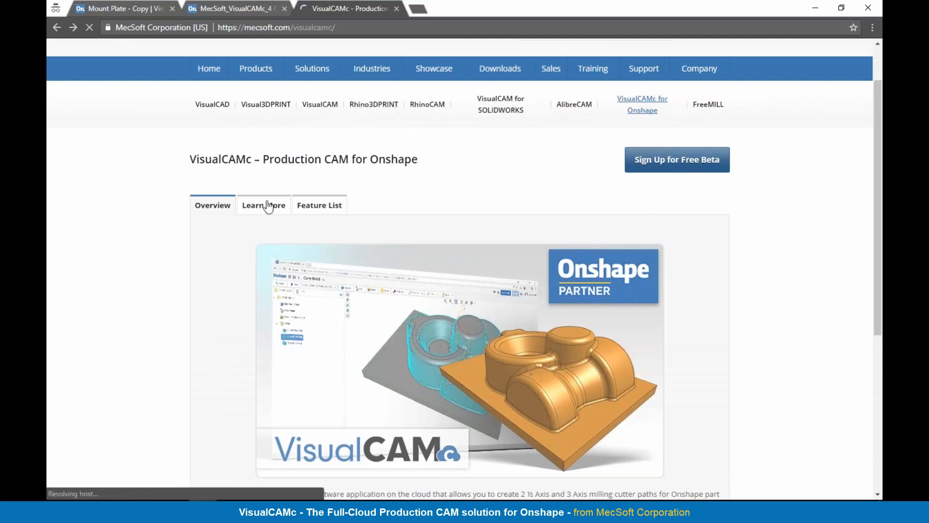
left_click(263, 205)
scroll(413, 215, "down", 1)
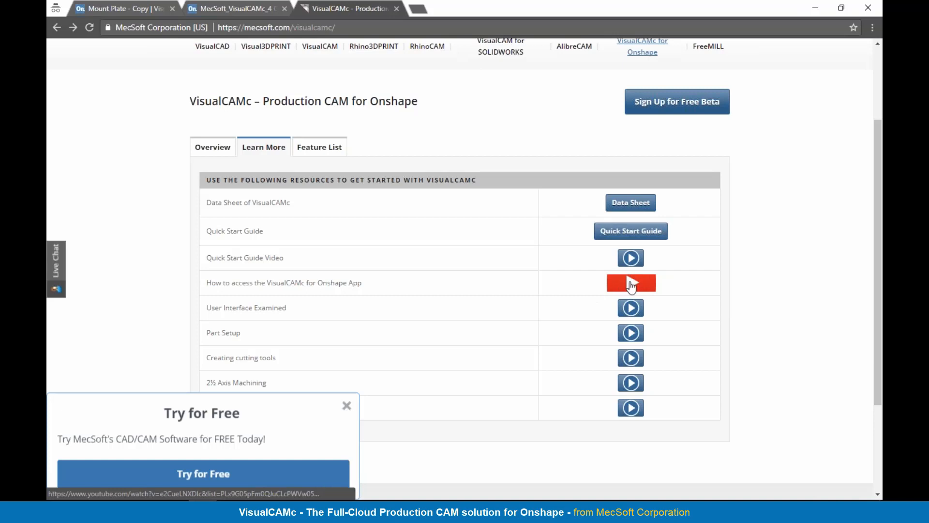
scroll(629, 285, "down", 1)
scroll(629, 280, "up", 4)
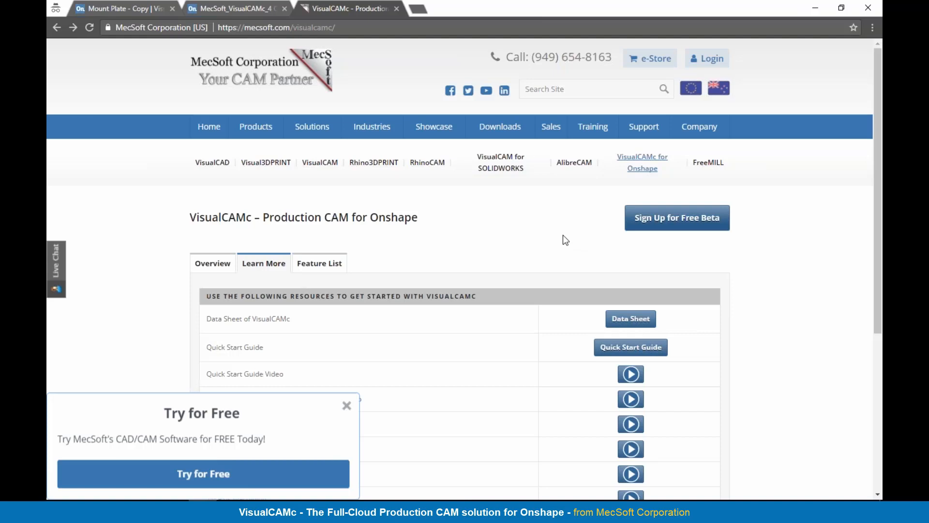
left_click(657, 228)
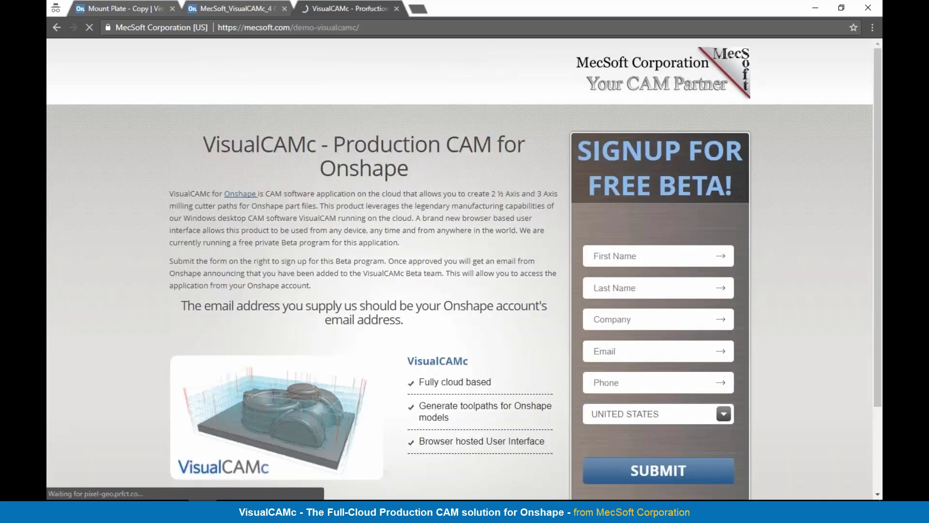
scroll(465, 269, "down", 1)
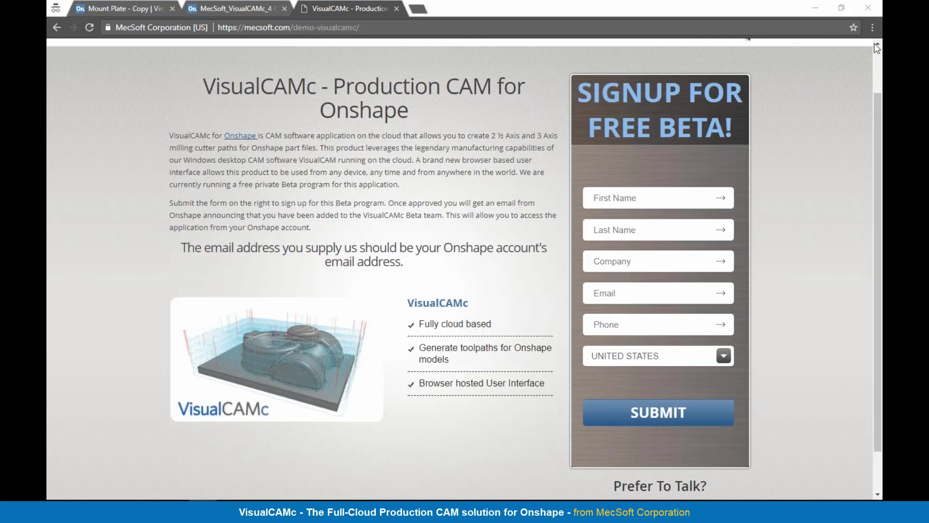
Step: Return to the 4 Cavity Tray document and browse the available post-processors, keeping the Fadal selection
left_click(209, 8)
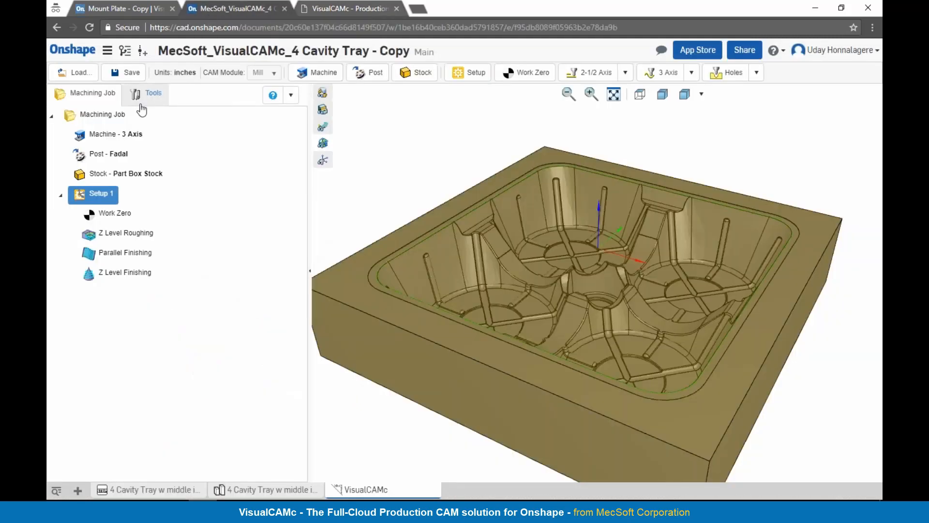
double_click(123, 163)
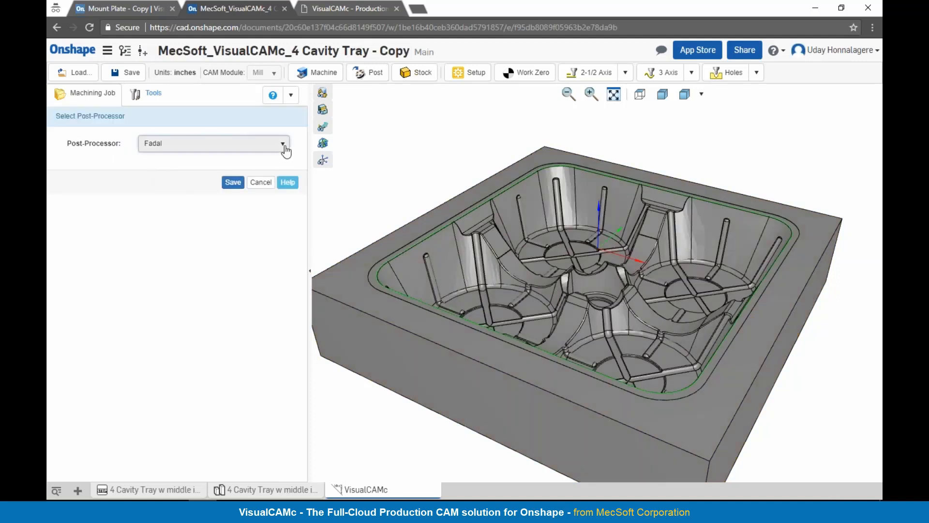
left_click(284, 145)
left_click_drag(283, 227, 288, 276)
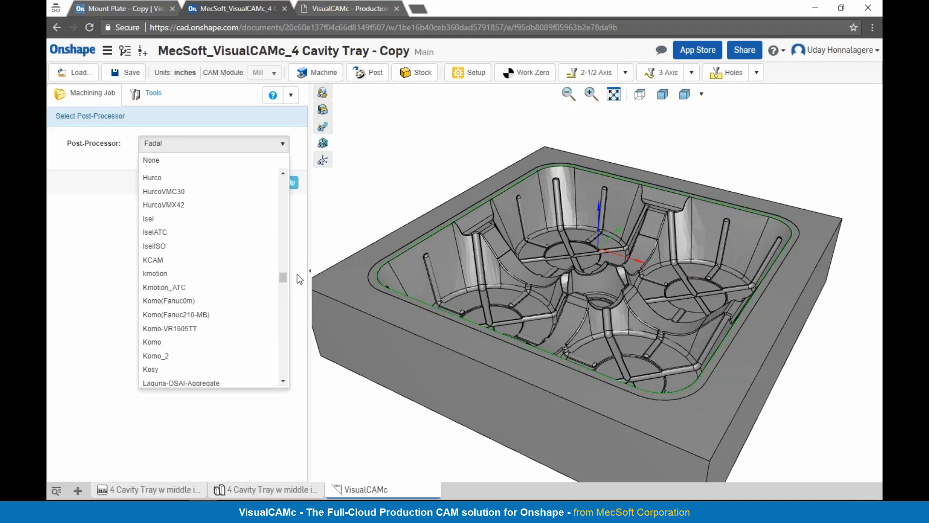
left_click(299, 278)
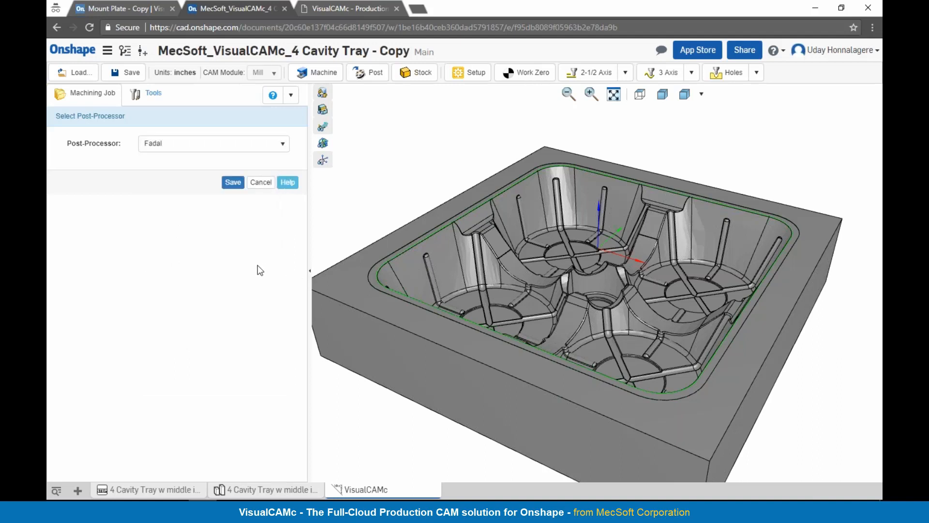
left_click(260, 186)
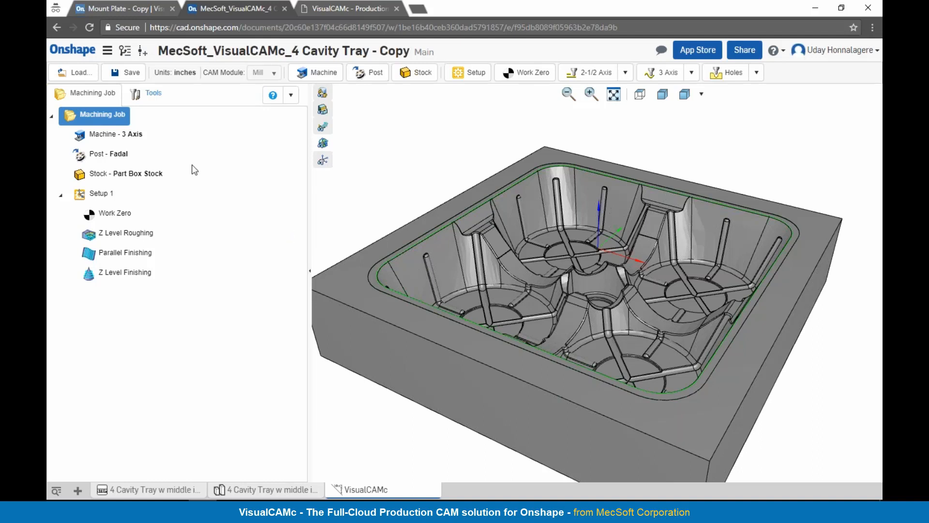
Step: Examine the mill and drill types offered for creating a tool, from Ball Mill to Center Drill, without saving a new tool
left_click(163, 106)
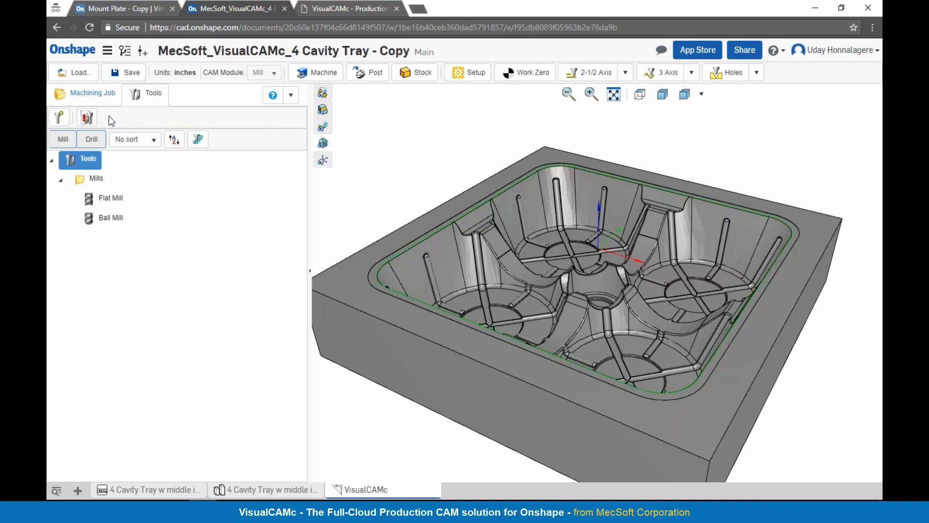
left_click(60, 121)
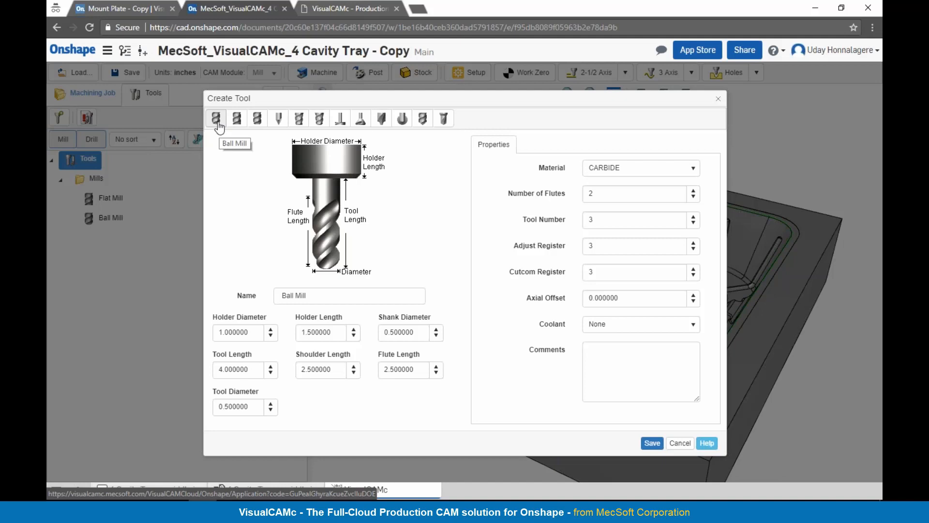
left_click(242, 124)
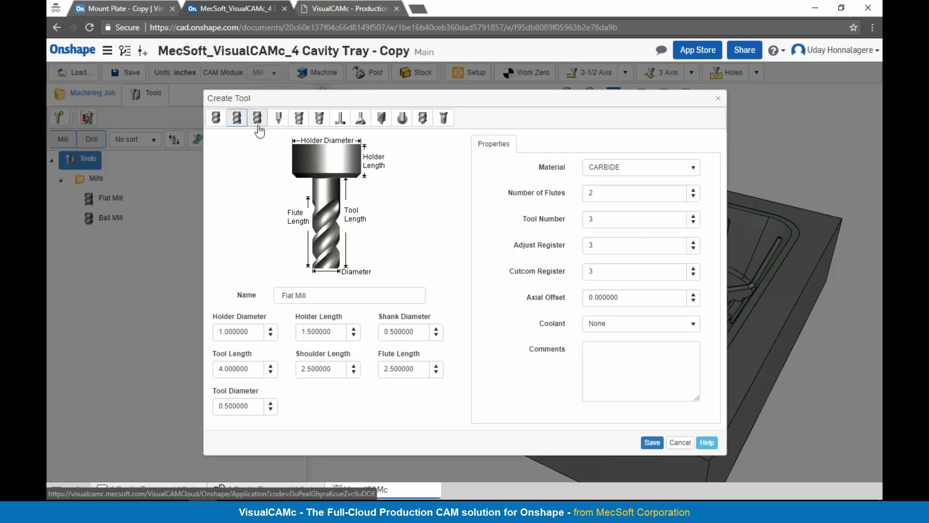
left_click(259, 124)
left_click(278, 121)
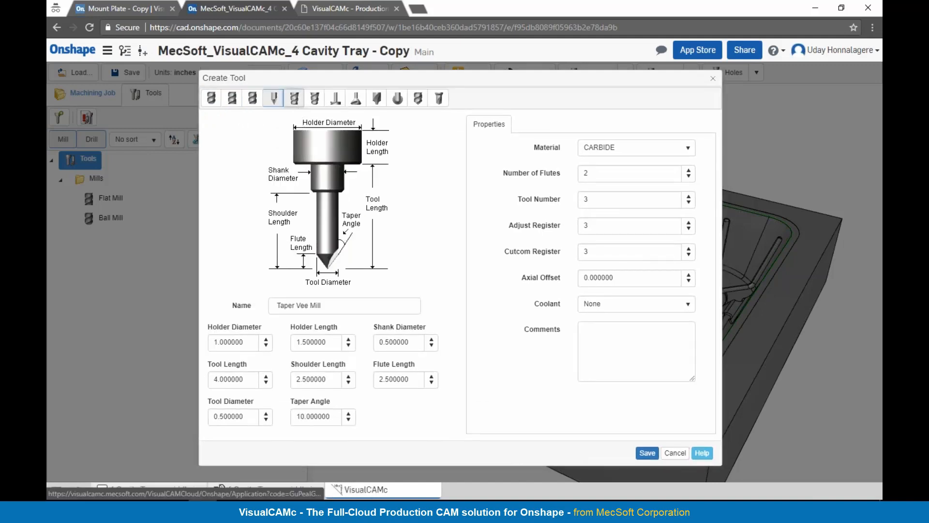
left_click(315, 102)
left_click(339, 107)
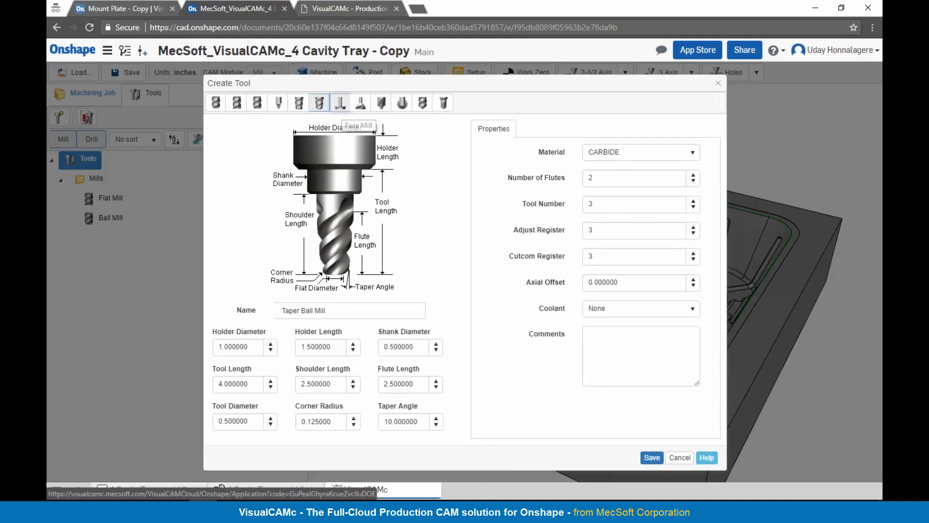
left_click(364, 107)
left_click(381, 104)
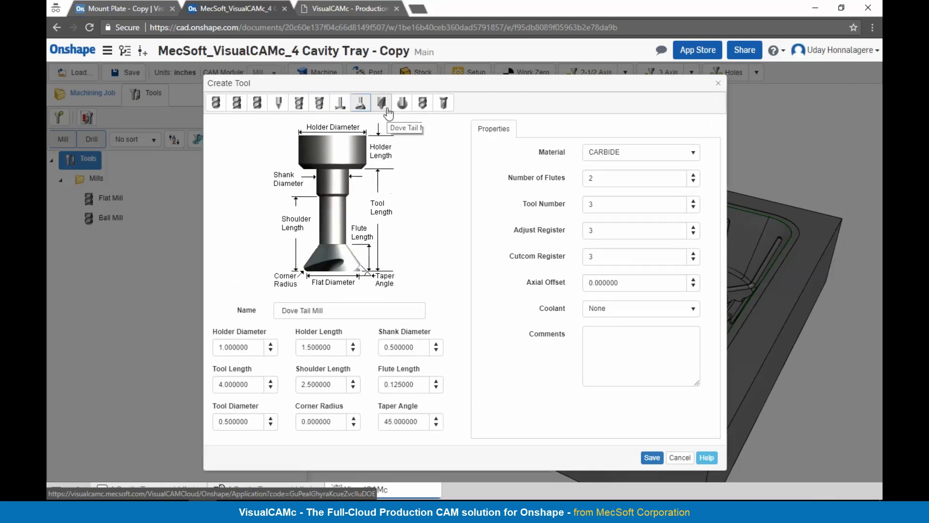
left_click(402, 105)
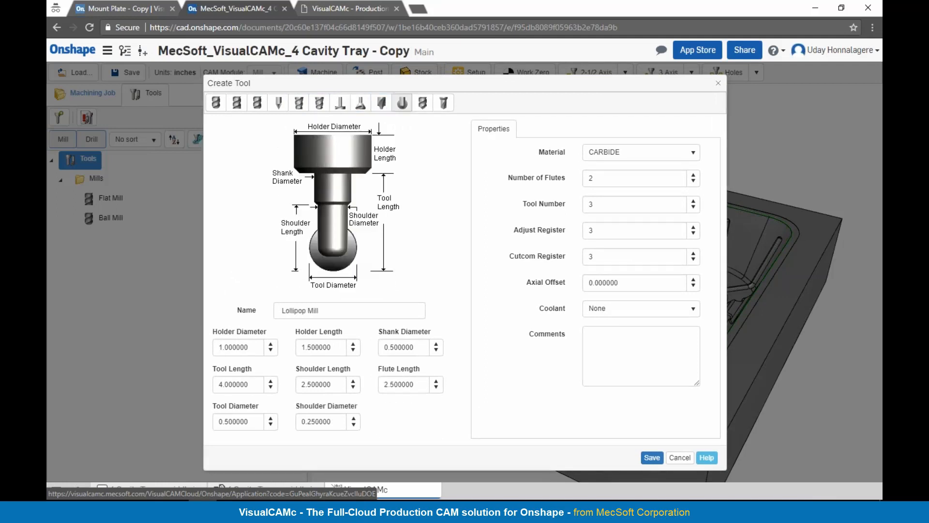
left_click(423, 104)
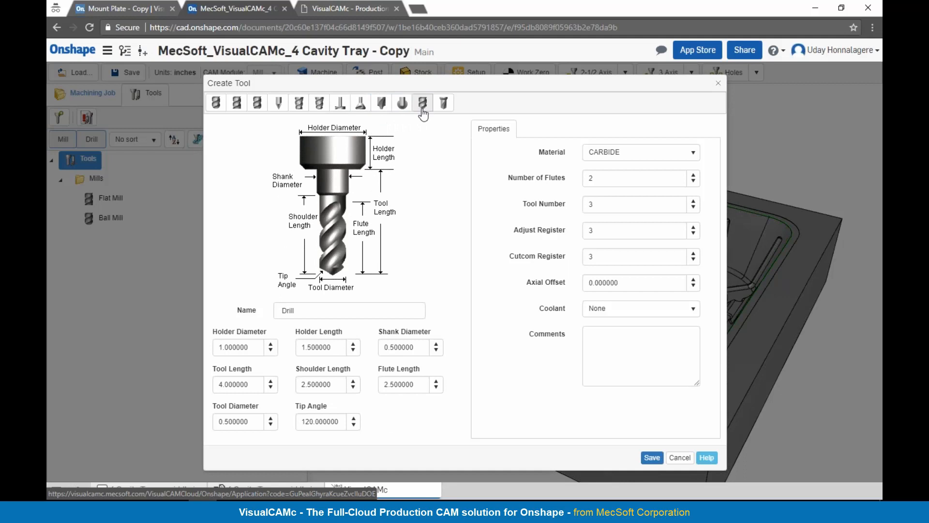
left_click(443, 103)
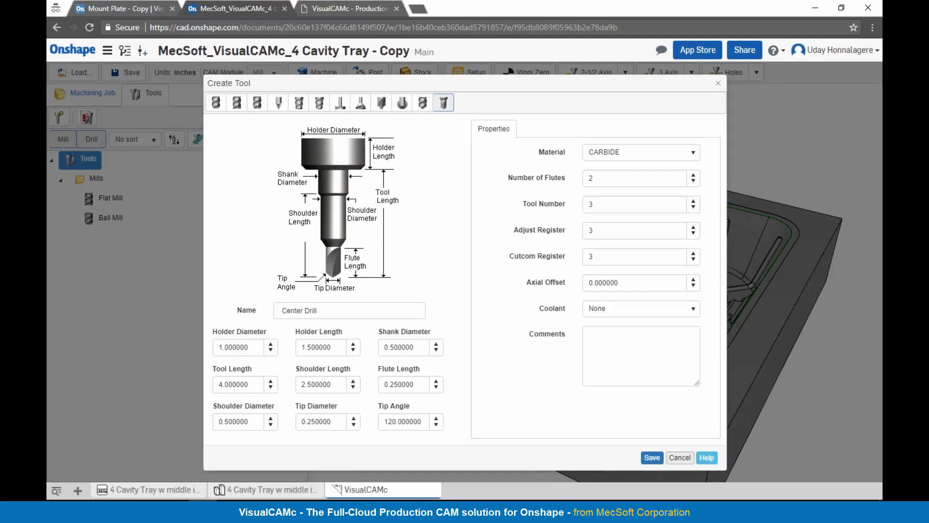
left_click(680, 459)
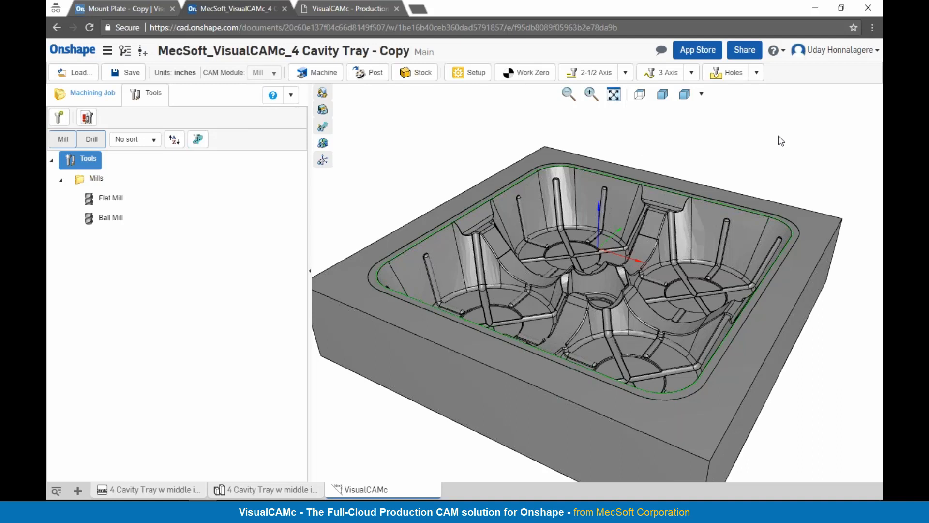
Step: Display the Z Level Roughing toolpath, hide it to inspect the bare tray model and show it again
left_click(112, 97)
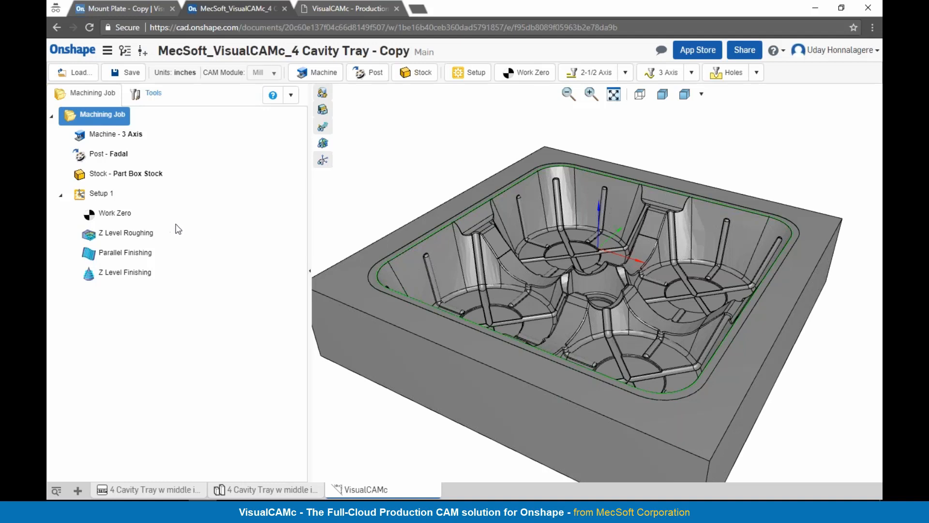
left_click(156, 234)
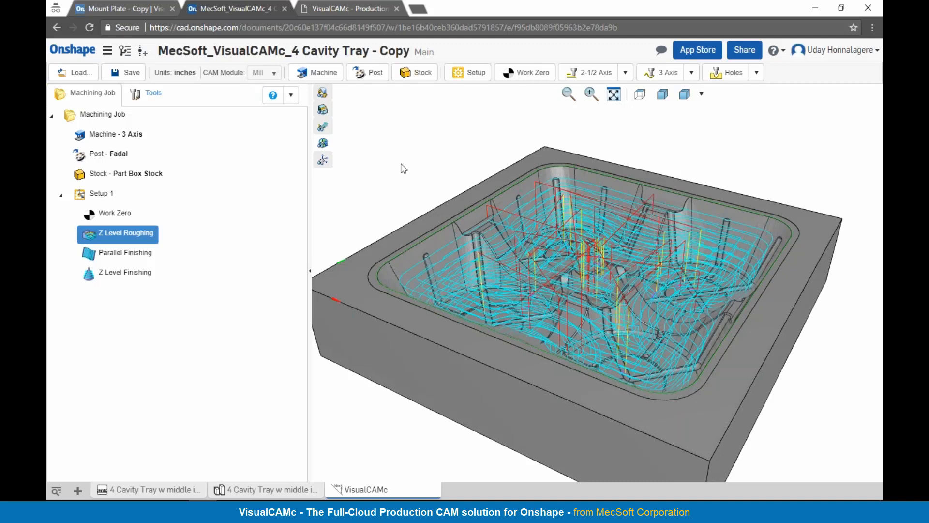
left_click(323, 127)
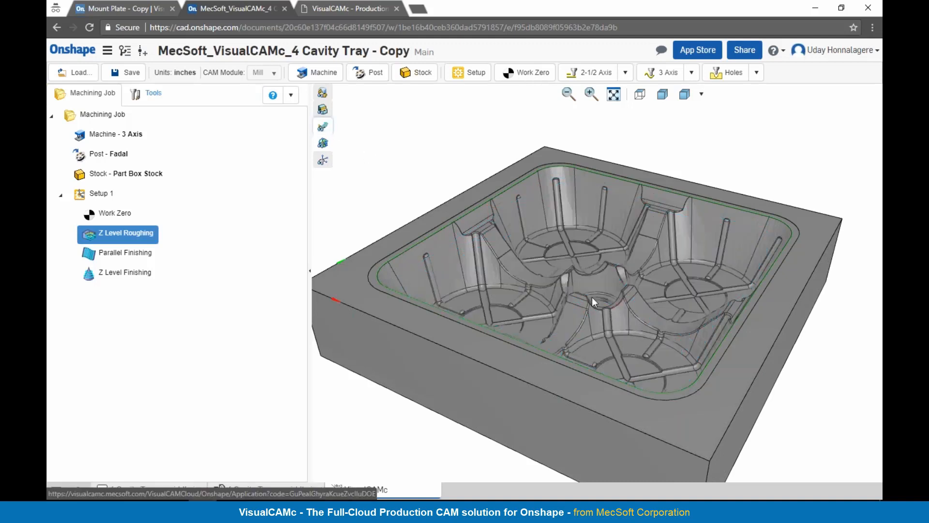
right_click_drag(588, 296, 587, 282)
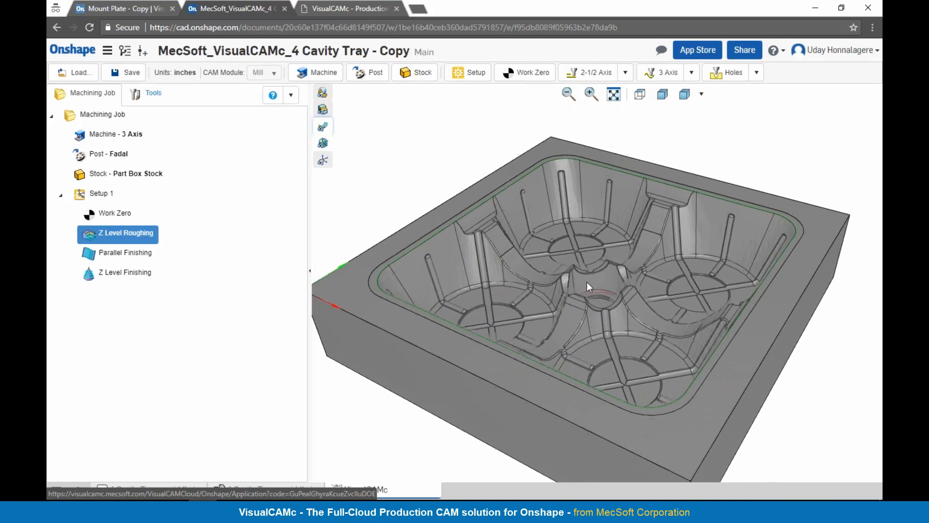
scroll(585, 273, "down", 2)
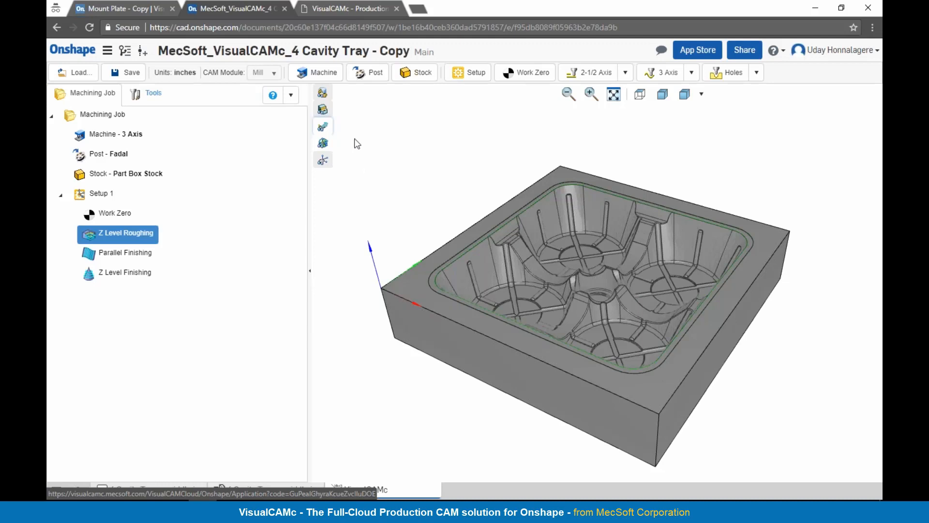
left_click(324, 129)
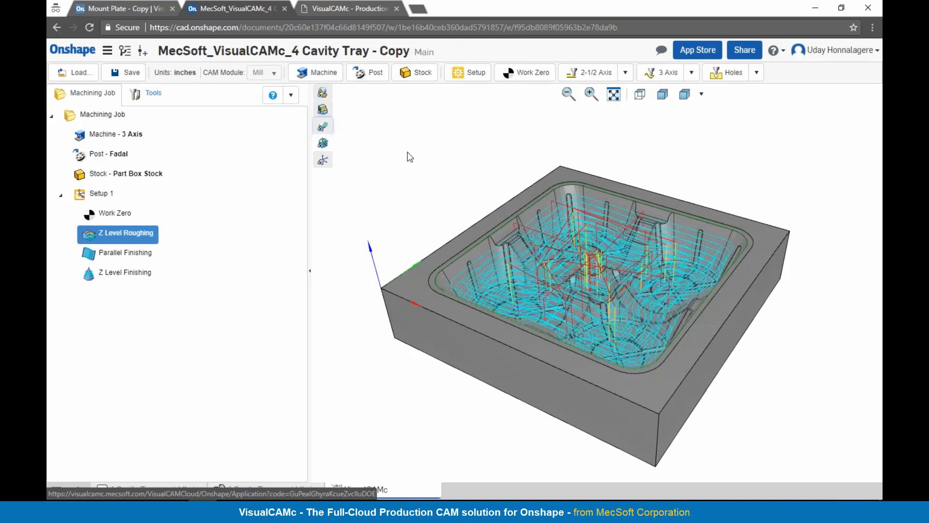
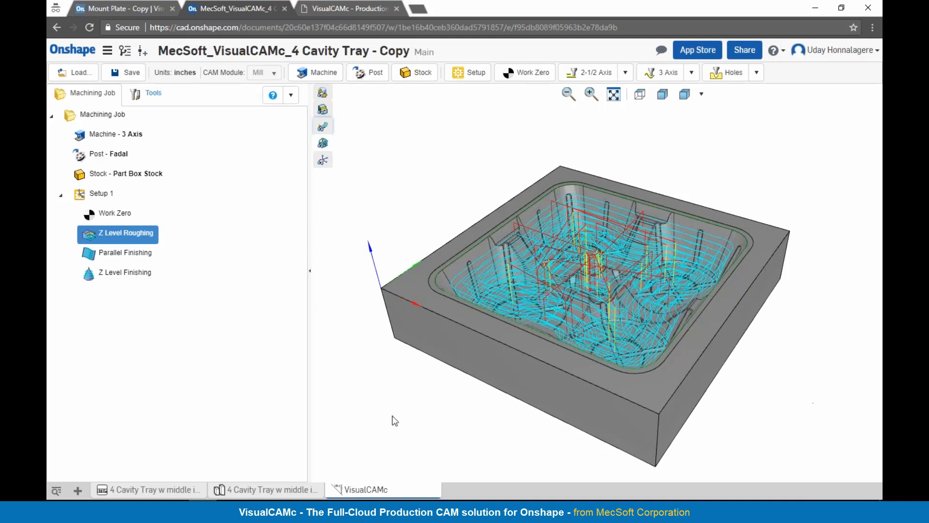
Step: Display the Z Level Finishing toolpath and review the operations offered for 2-1/2 Axis, 3 Axis and Holes machining
left_click(87, 276)
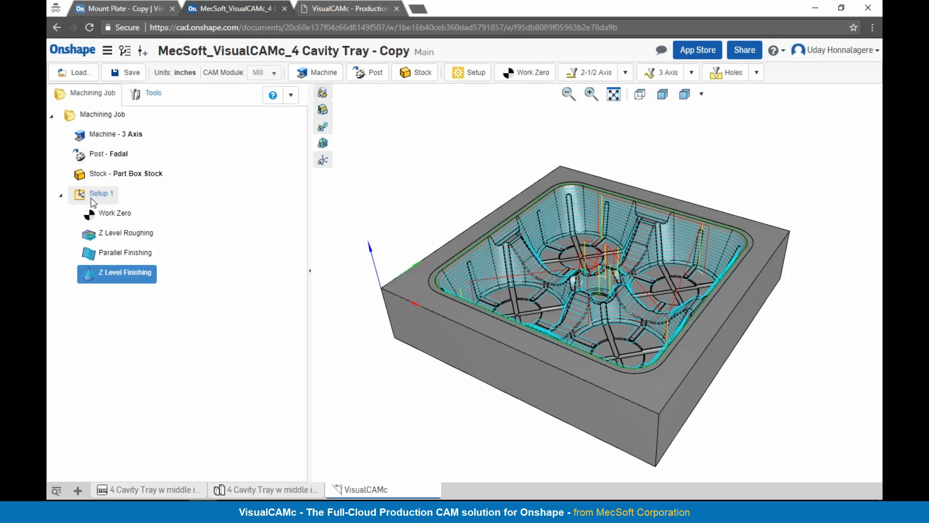
left_click(623, 74)
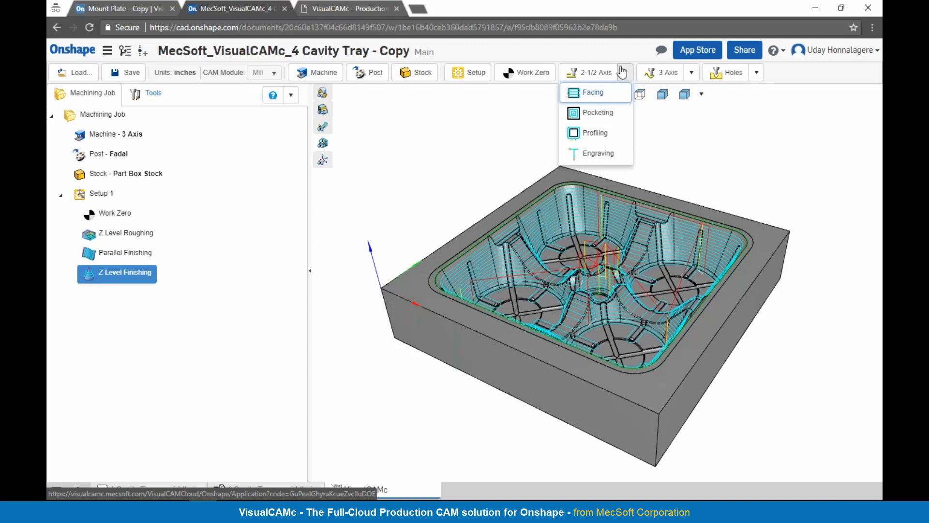
left_click(693, 73)
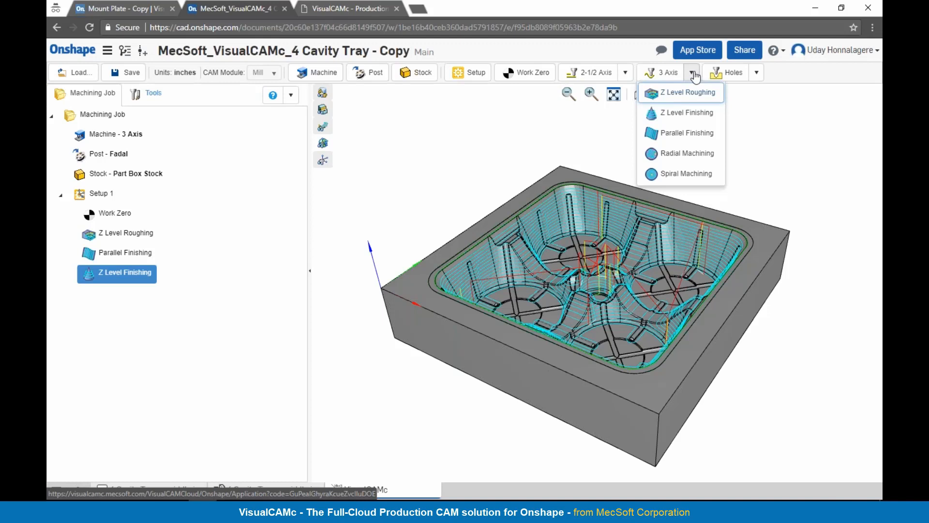
left_click(755, 72)
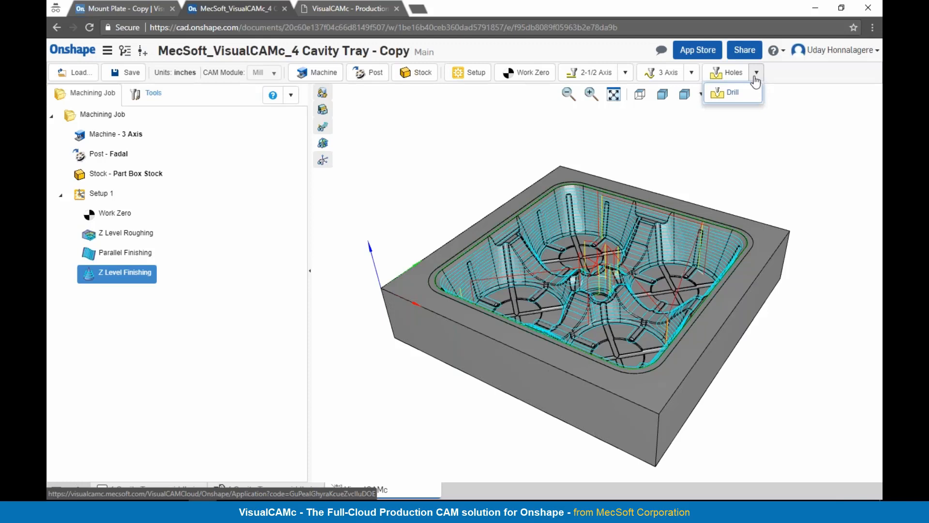
left_click(777, 74)
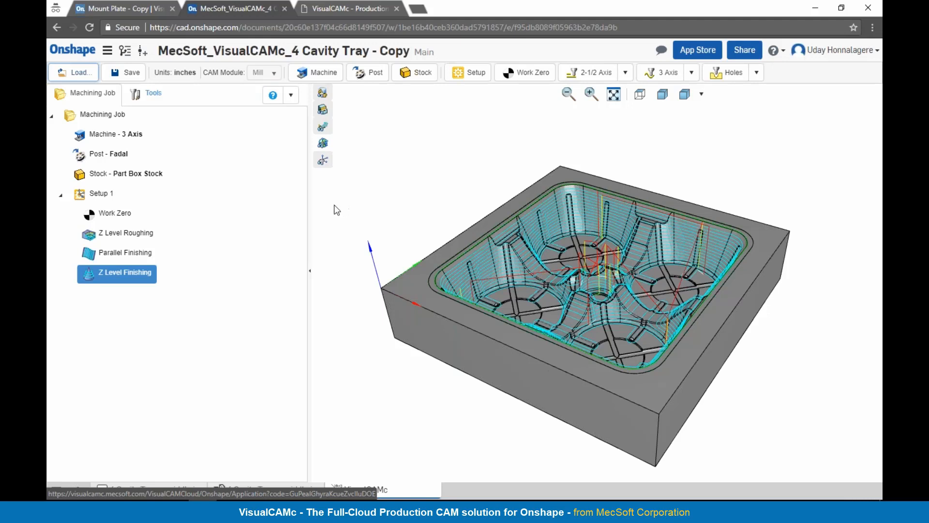
Step: Open the VisualCAMc online help and the VisualCAMc Beta video playlist on YouTube, returning to the 4 Cavity Tray document
left_click(292, 97)
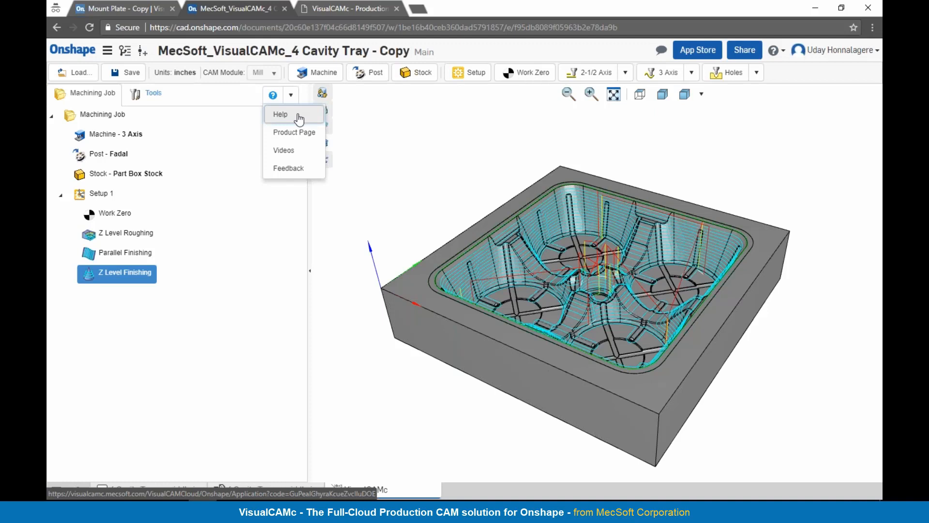
left_click(298, 115)
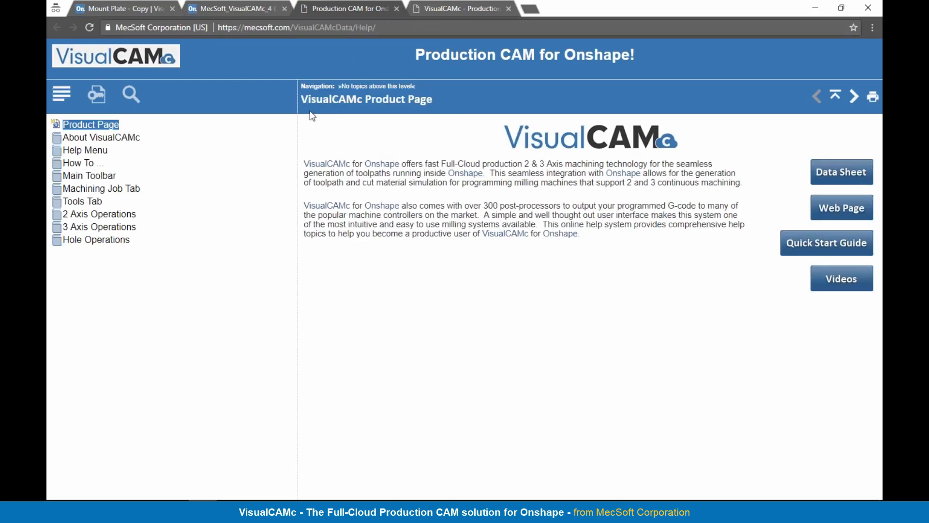
left_click(243, 8)
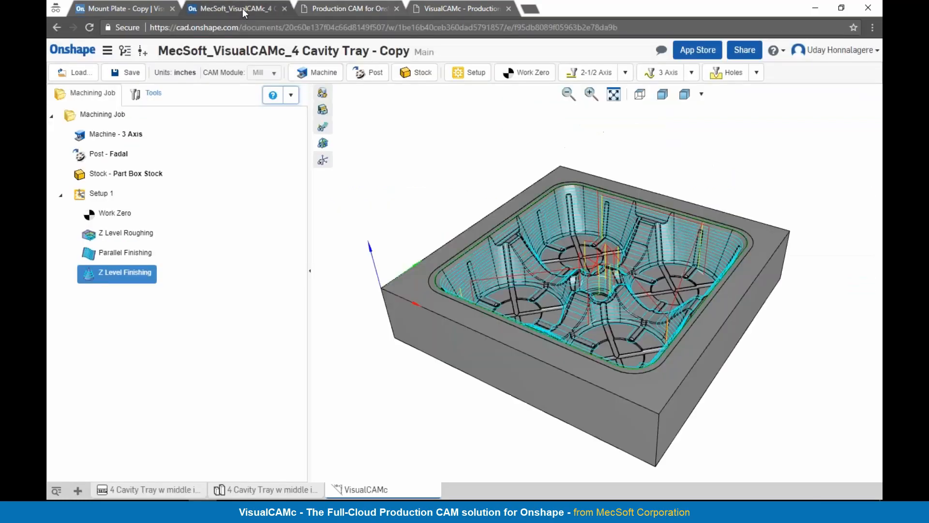
left_click(291, 95)
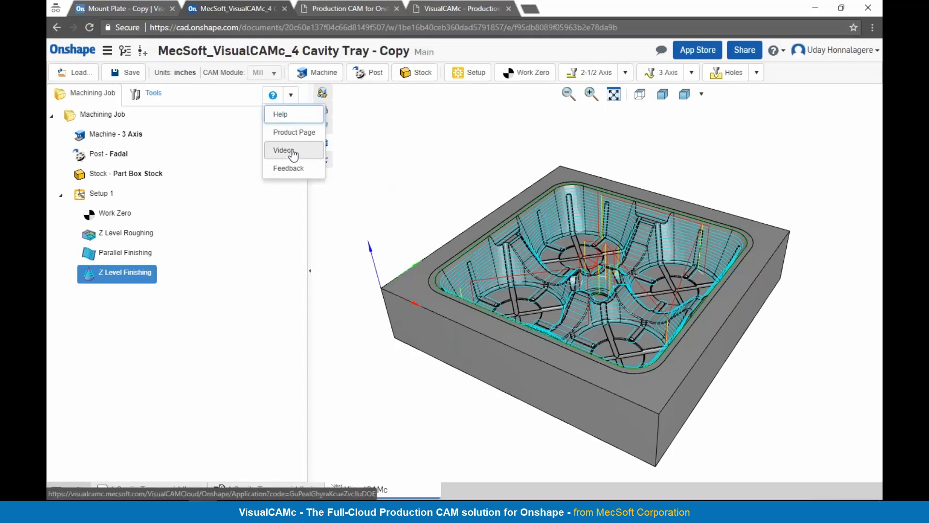
left_click(293, 152)
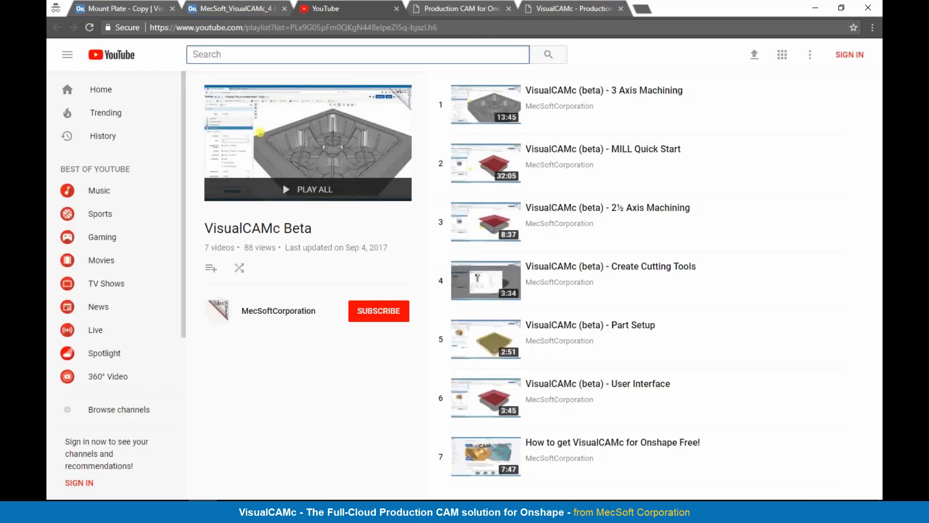
left_click(205, 10)
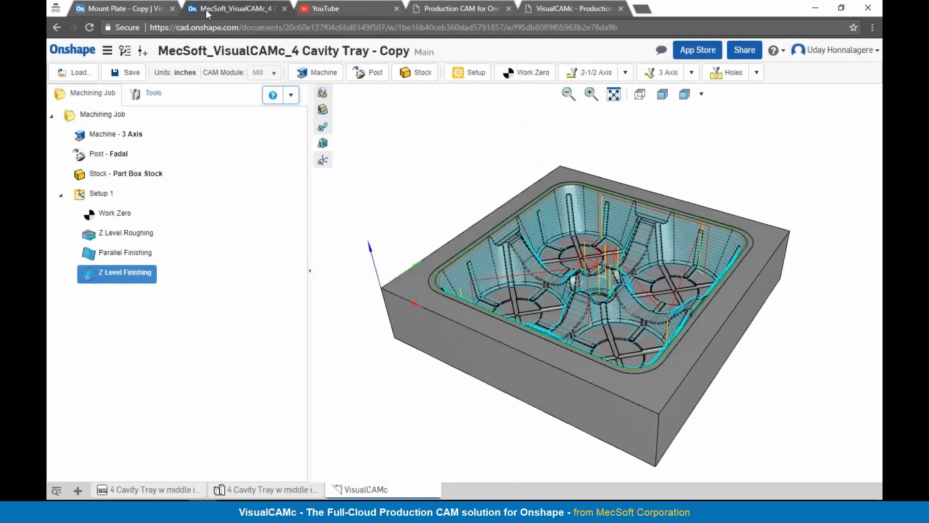
Step: Examine the Help Menu and Main Toolbar topics in the VisualCAMc online help and return to the 4 Cavity Tray document
left_click(291, 96)
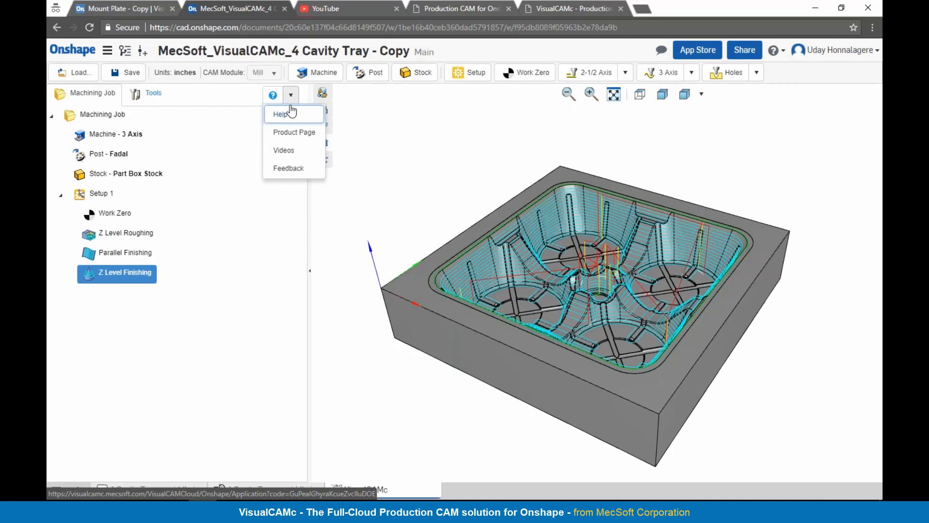
left_click(433, 7)
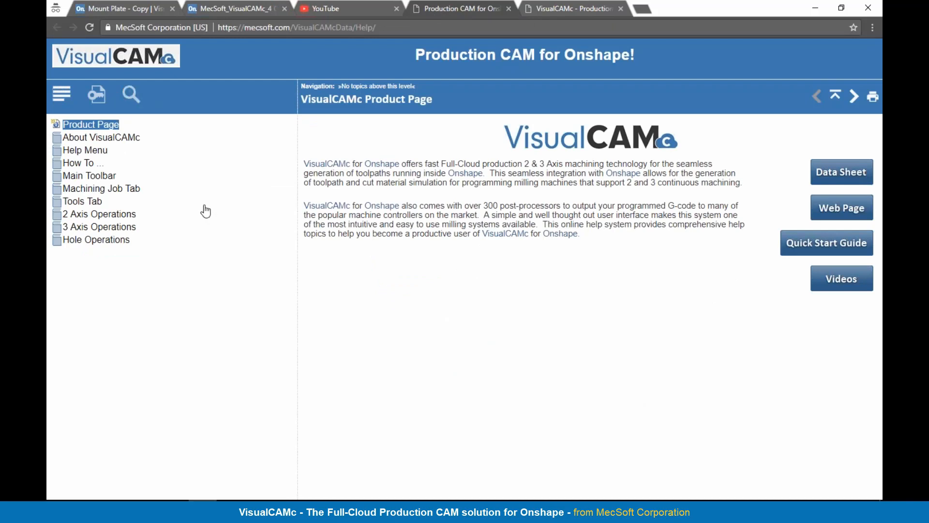
left_click(90, 151)
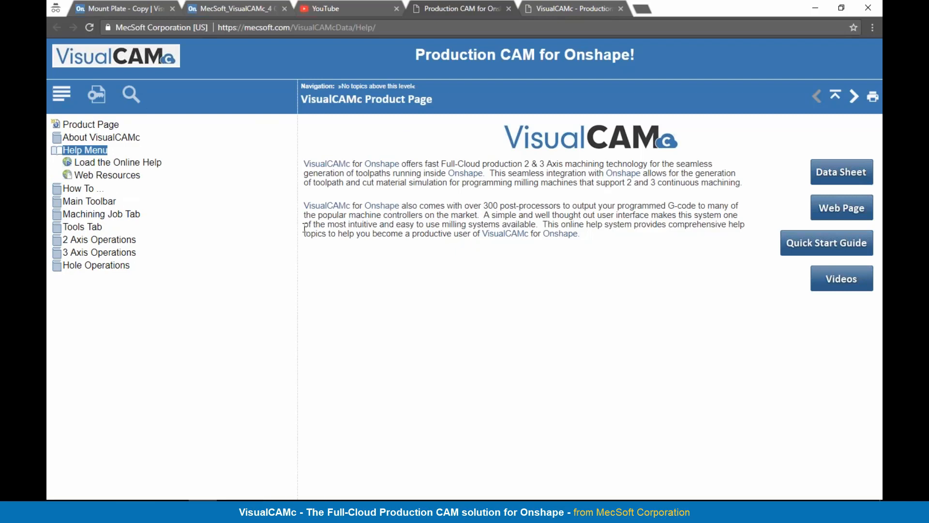
left_click(88, 201)
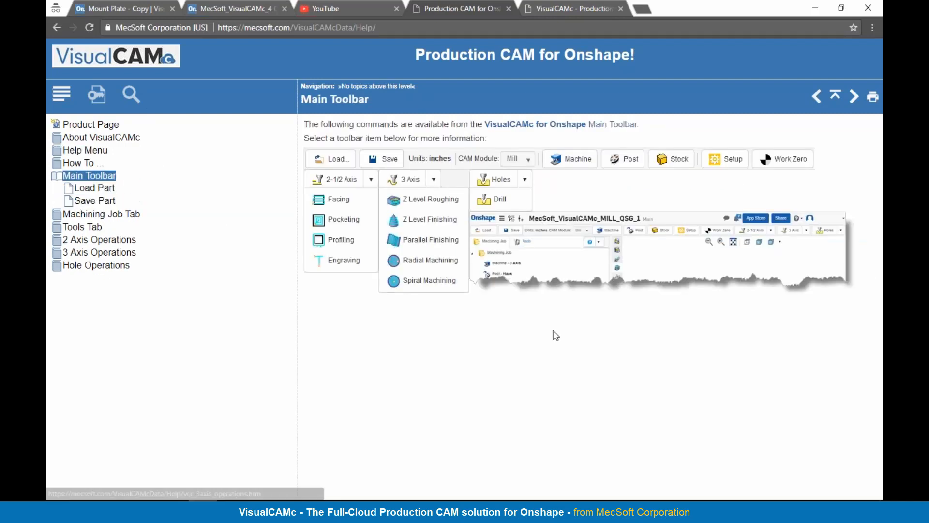
left_click(213, 10)
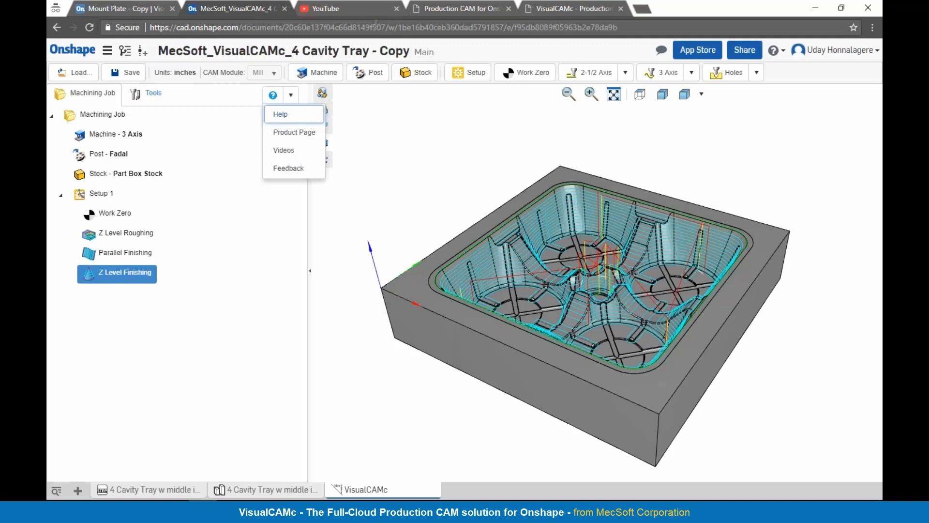
Step: Revisit the YouTube playlist of VisualCAMc videos, return to the tray document and review its help resources down to Feedback
left_click(355, 11)
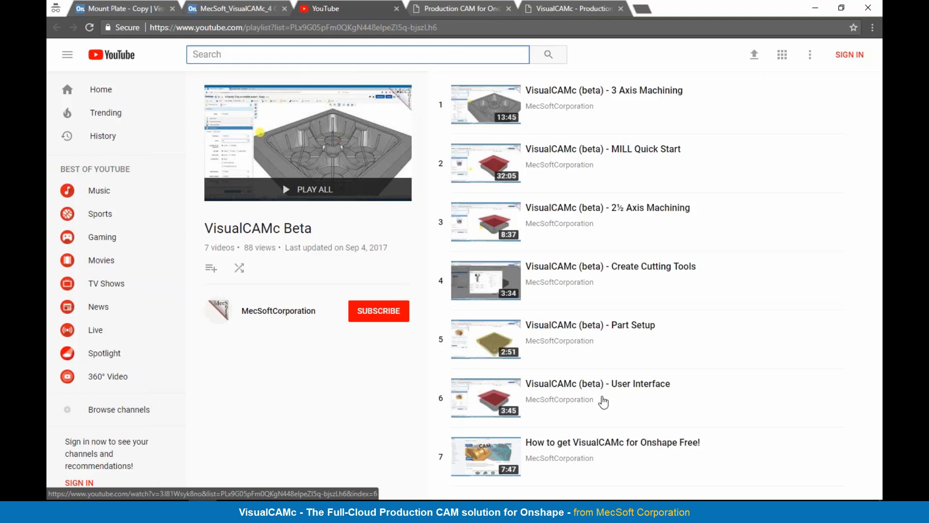
left_click(221, 10)
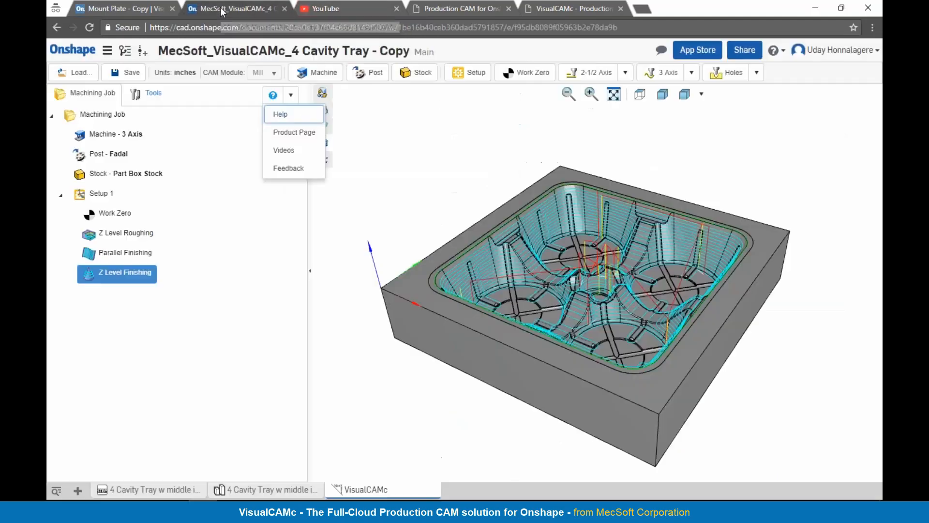
left_click(397, 149)
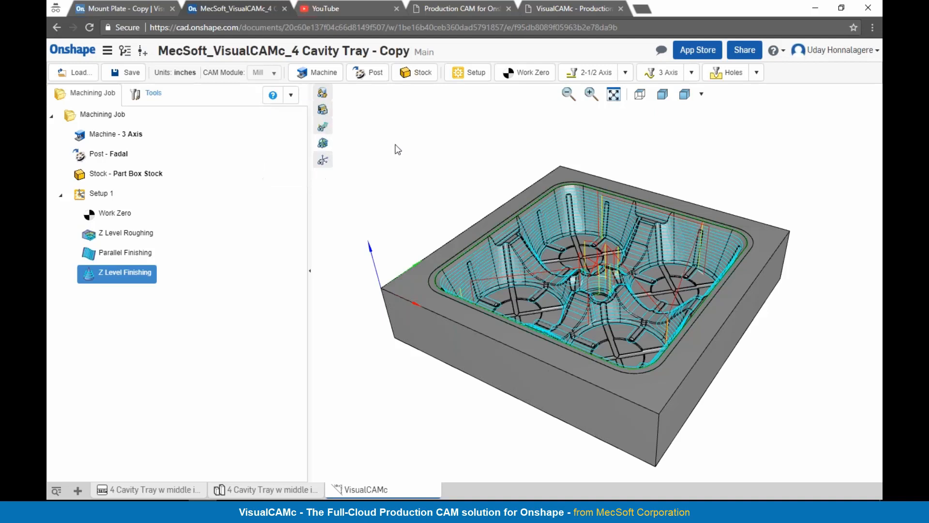
left_click(290, 95)
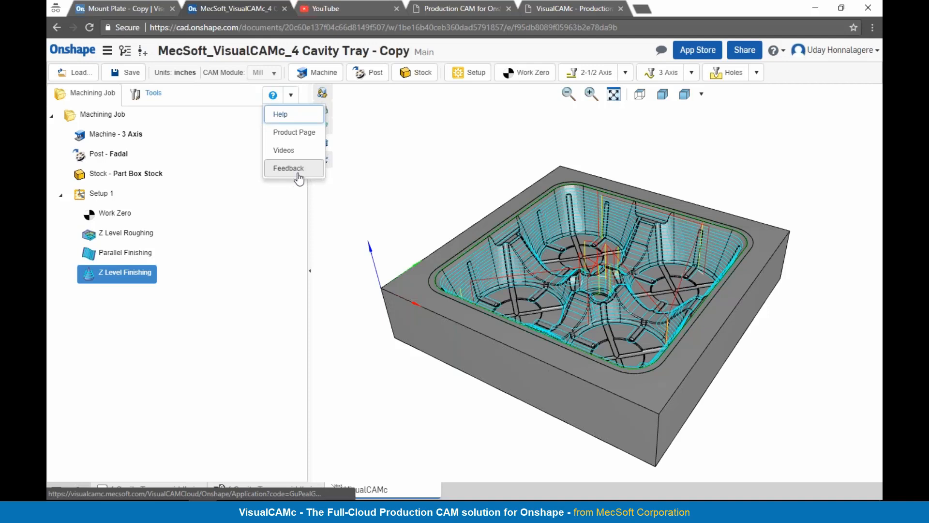
left_click(391, 183)
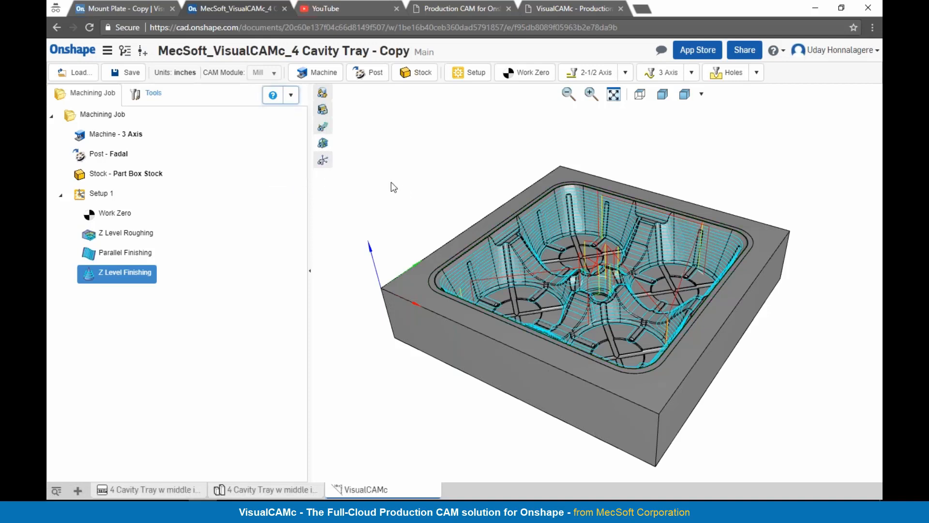